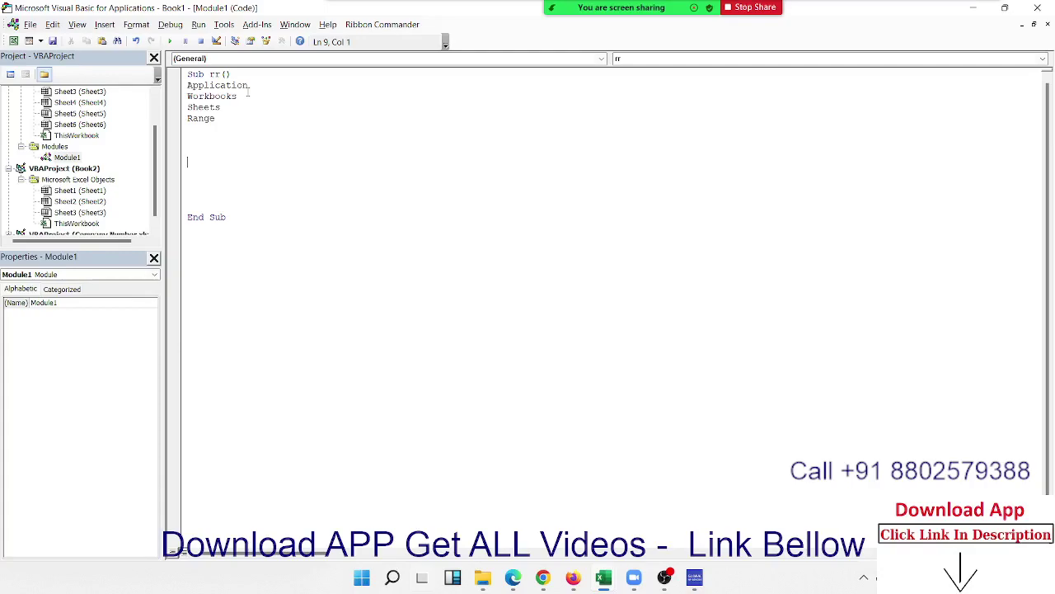
Step: Insert a blank line below the Range line and start a new line with sheets(
{"action": "left_click", "coordinate": [211, 74]}
{"action": "left_click", "coordinate": [202, 119]}
{"action": "key", "text": "Return"}
{"action": "key", "text": "Down"}
{"action": "key", "text": "Down"}
{"action": "type", "text": "sheets"}
{"action": "type", "text": "("}
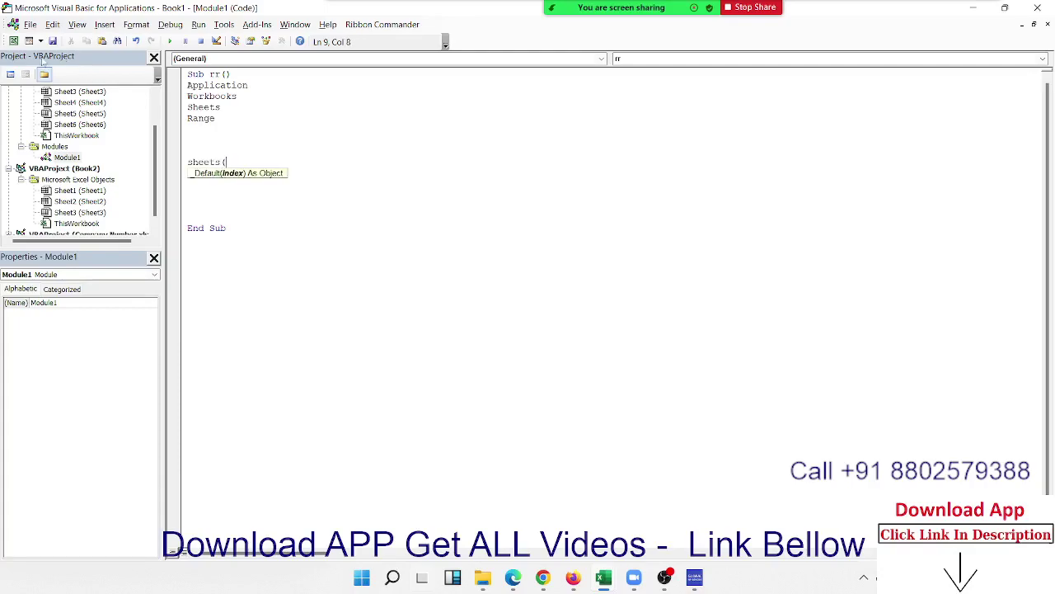
{"action": "scroll", "coordinate": [36, 111], "scroll_direction": "up", "scroll_amount": 2}
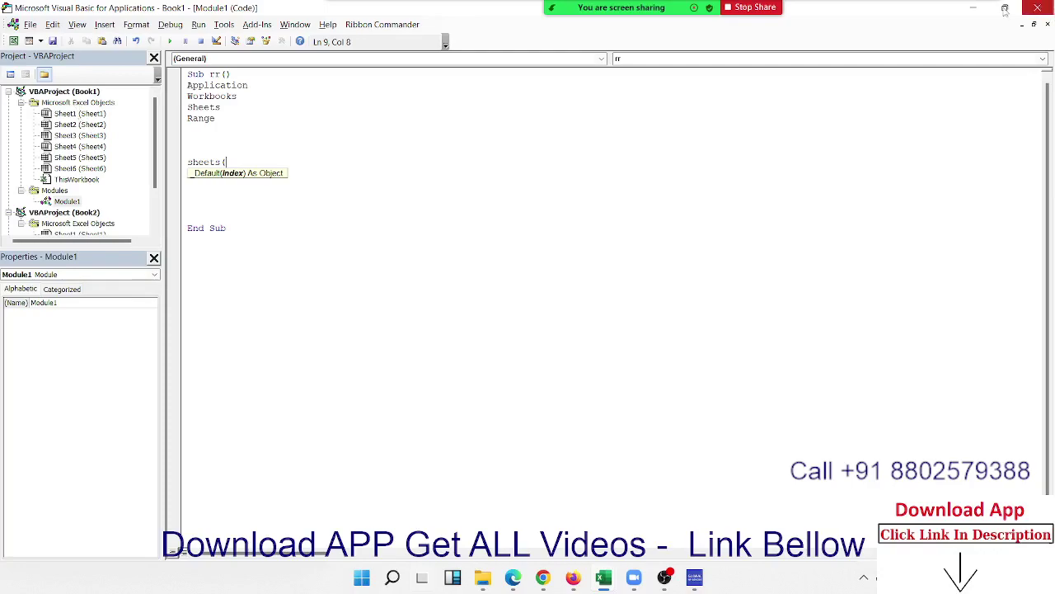
Step: Snap the VBA editor to the left half and dismiss the compile error
{"action": "mouse_move", "coordinate": [1005, 11]}
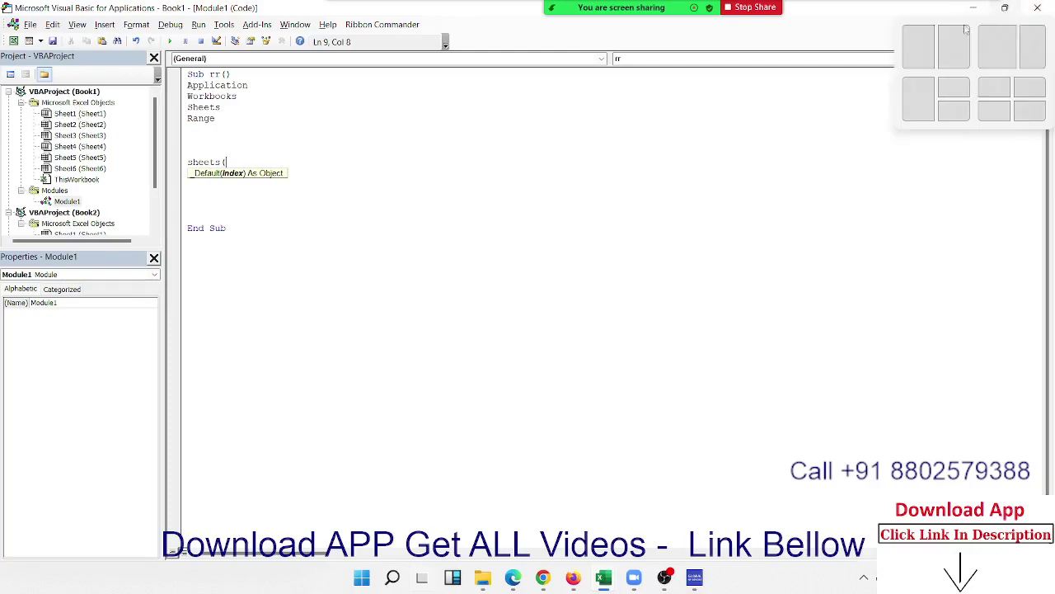
{"action": "left_click", "coordinate": [923, 45]}
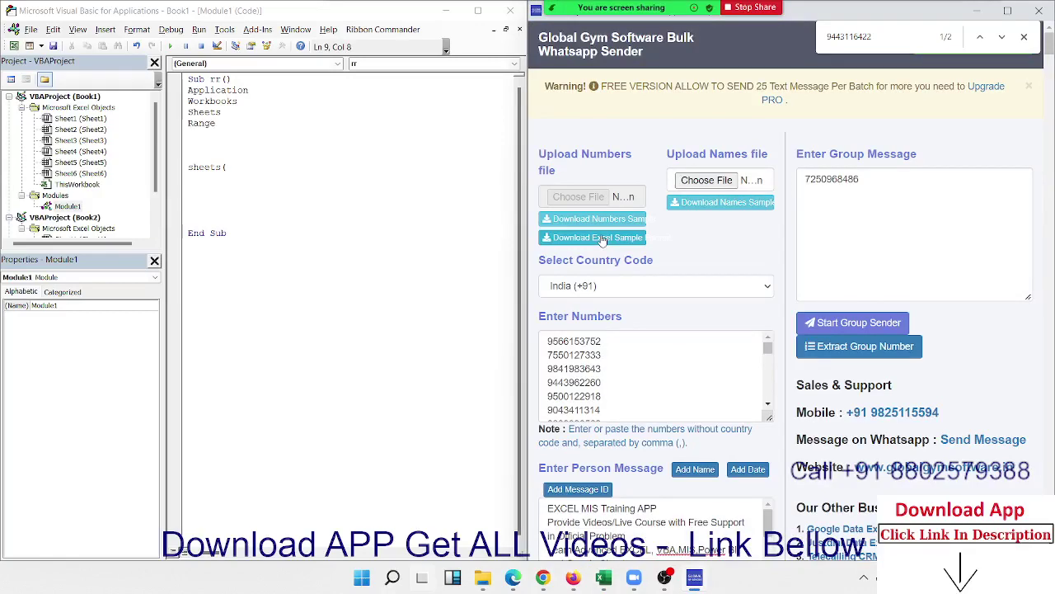
{"action": "left_click", "coordinate": [348, 207]}
{"action": "left_click", "coordinate": [494, 349]}
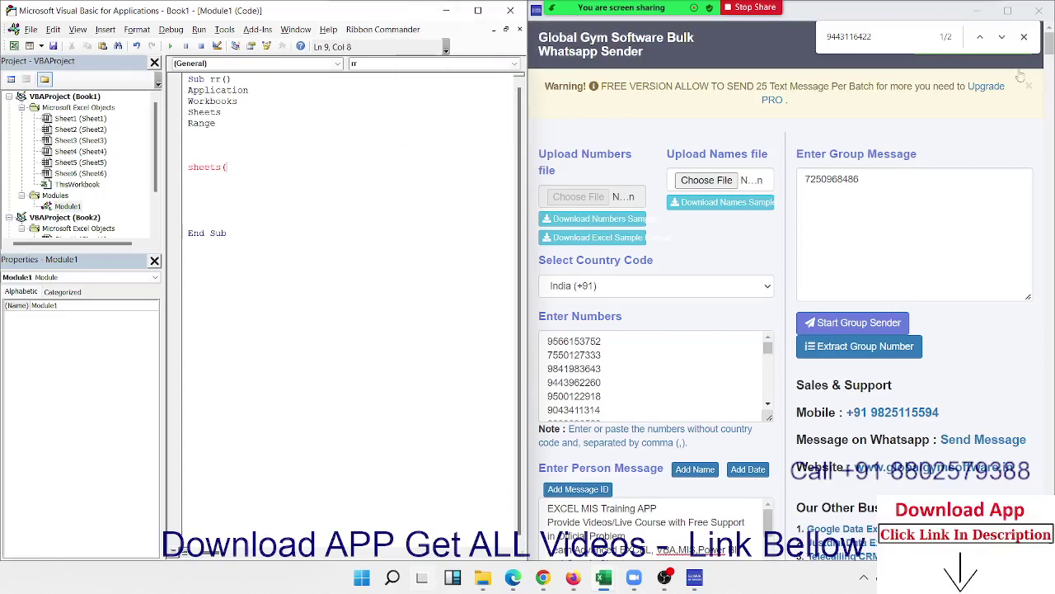
Step: Close the browser, re-dock the editor left, and place Book2 in the right half
{"action": "left_click", "coordinate": [1039, 10]}
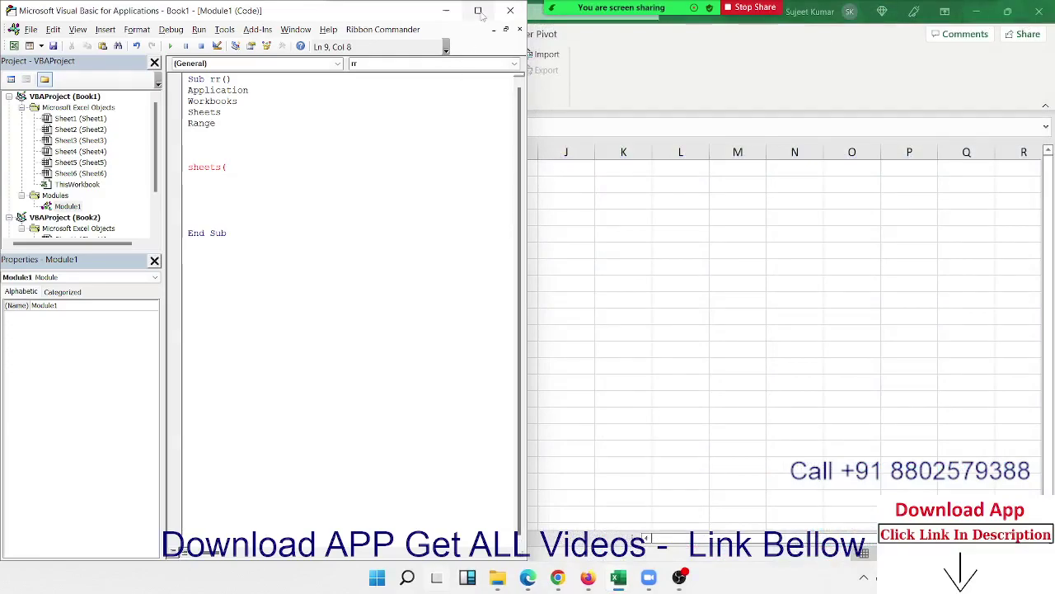
{"action": "mouse_move", "coordinate": [477, 10]}
{"action": "left_click", "coordinate": [424, 56]}
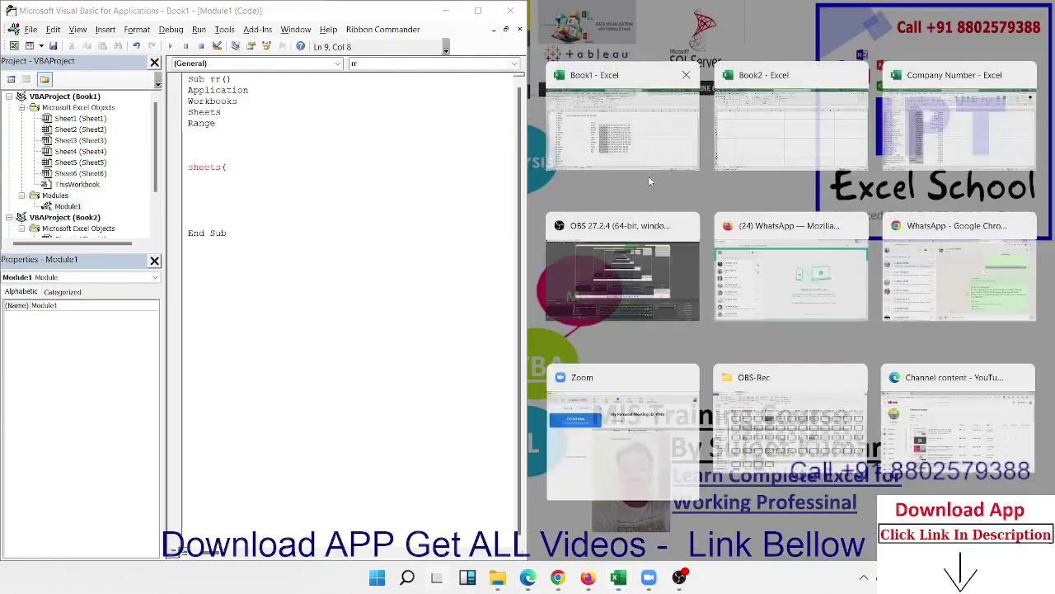
{"action": "left_click", "coordinate": [763, 130]}
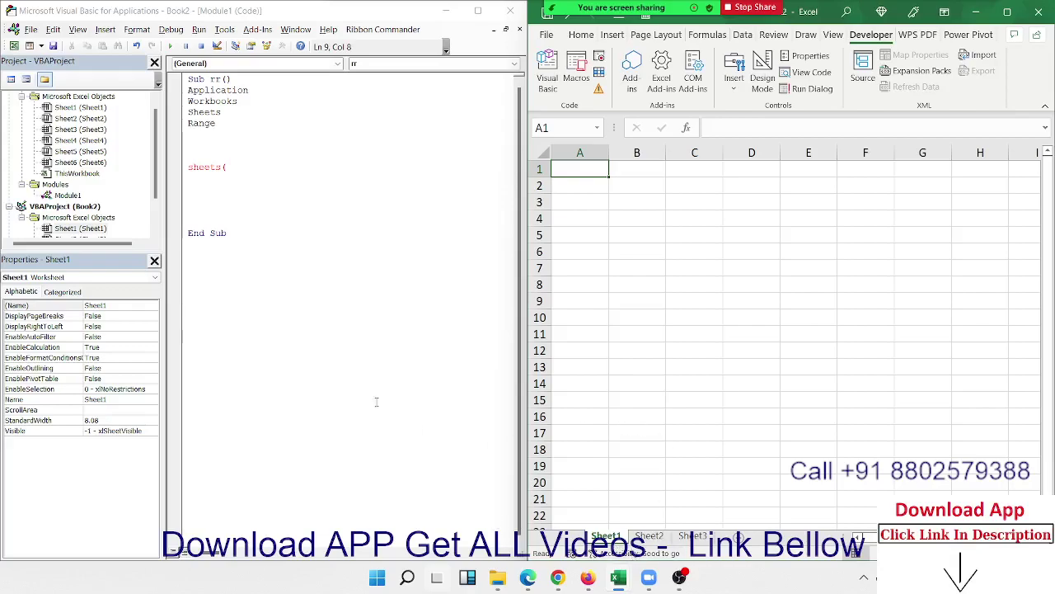
Step: Rename Book2's Sheet1 tab to JAN and return to the rr macro code
{"action": "scroll", "coordinate": [147, 190], "scroll_direction": "down", "scroll_amount": 2}
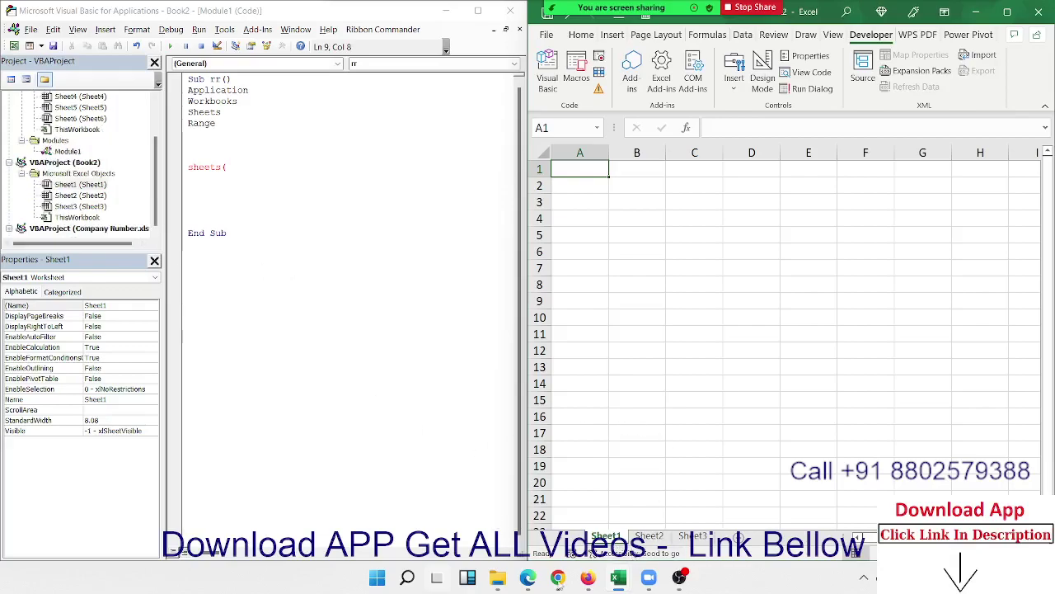
{"action": "left_click", "coordinate": [696, 386]}
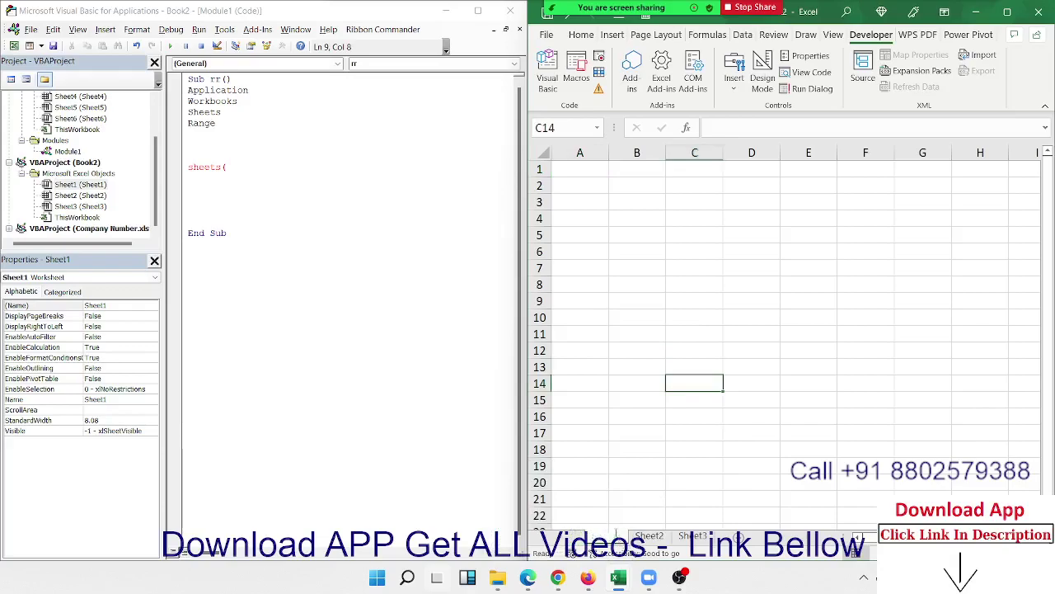
{"action": "left_click", "coordinate": [617, 534]}
{"action": "mouse_move", "coordinate": [616, 534]}
{"action": "left_mouse_down"}
{"action": "mouse_move", "coordinate": [593, 535]}
{"action": "mouse_move", "coordinate": [614, 536]}
{"action": "left_mouse_up"}
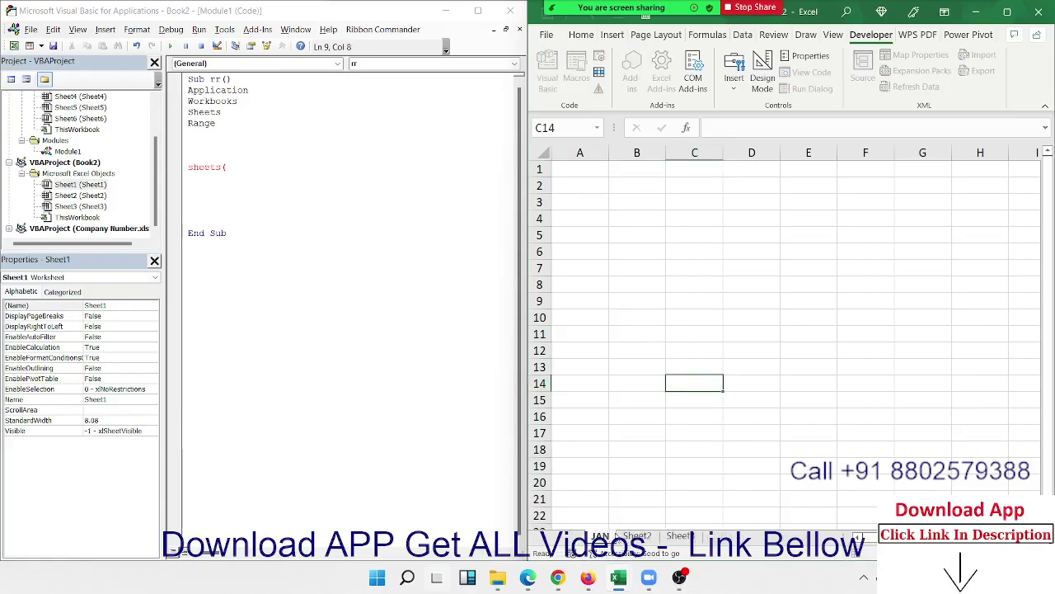
{"action": "left_click", "coordinate": [601, 419]}
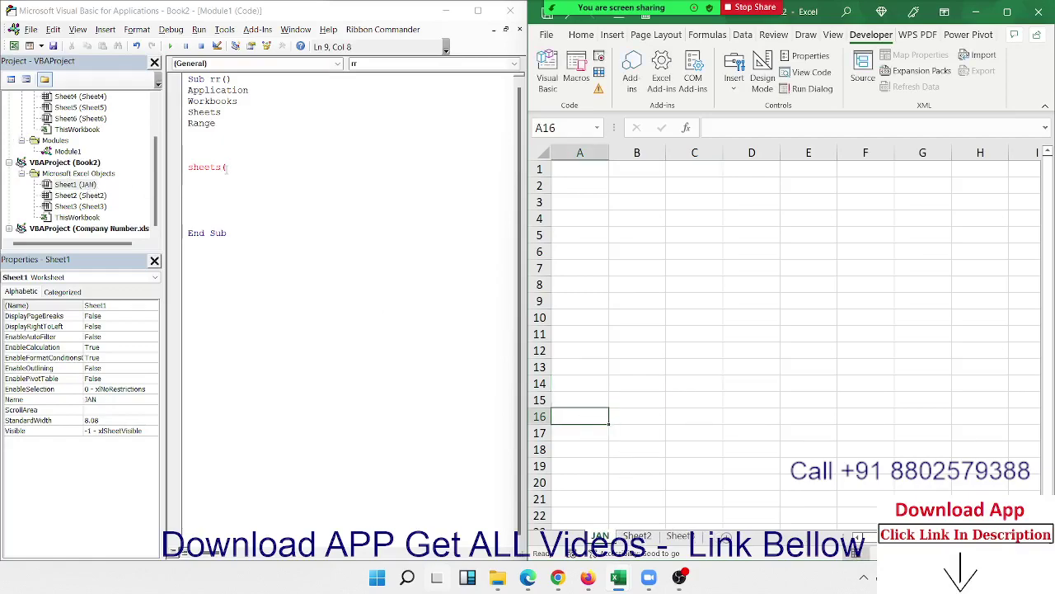
{"action": "left_click", "coordinate": [247, 170]}
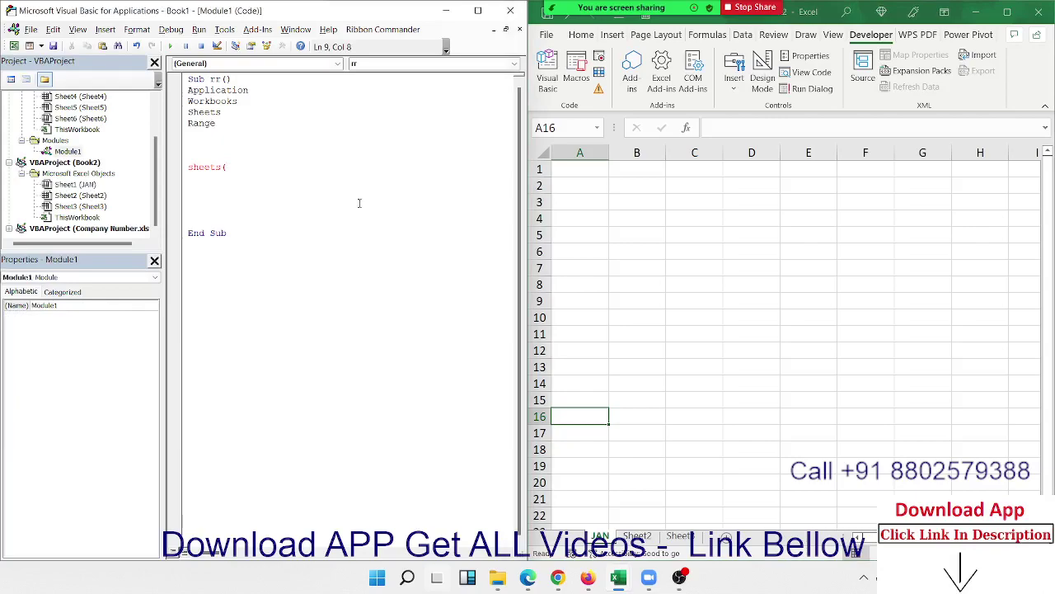
Step: Complete the line as Sheets("JAN").Select and highlight it for explanation
{"action": "type", "text": "\"J"}
{"action": "type", "text": "AN"}
{"action": "type", "text": "\")."}
{"action": "type", "text": "sel"}
{"action": "type", "text": "ect"}
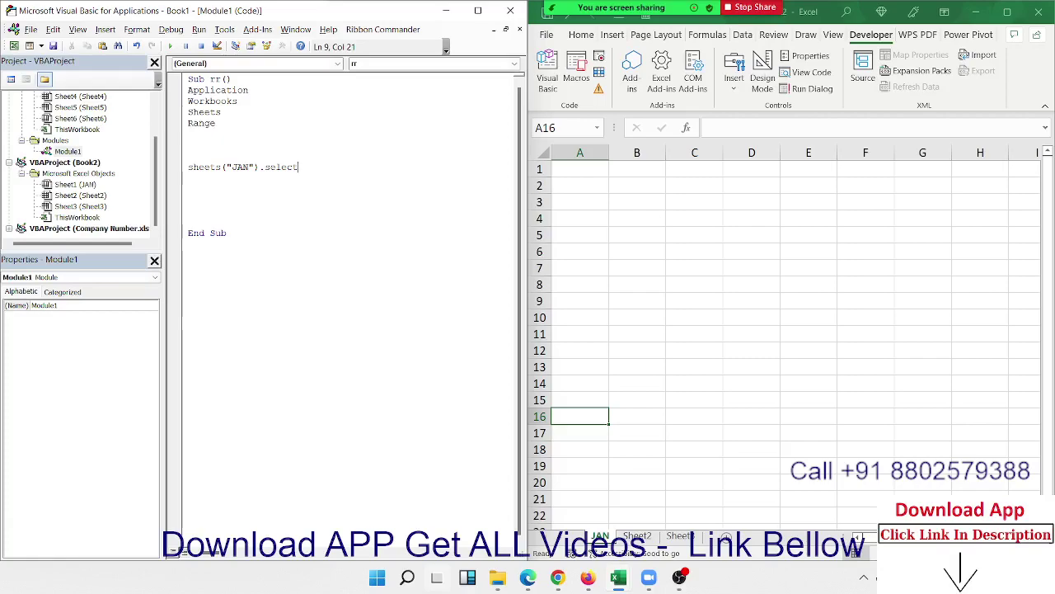
{"action": "key", "text": "Return"}
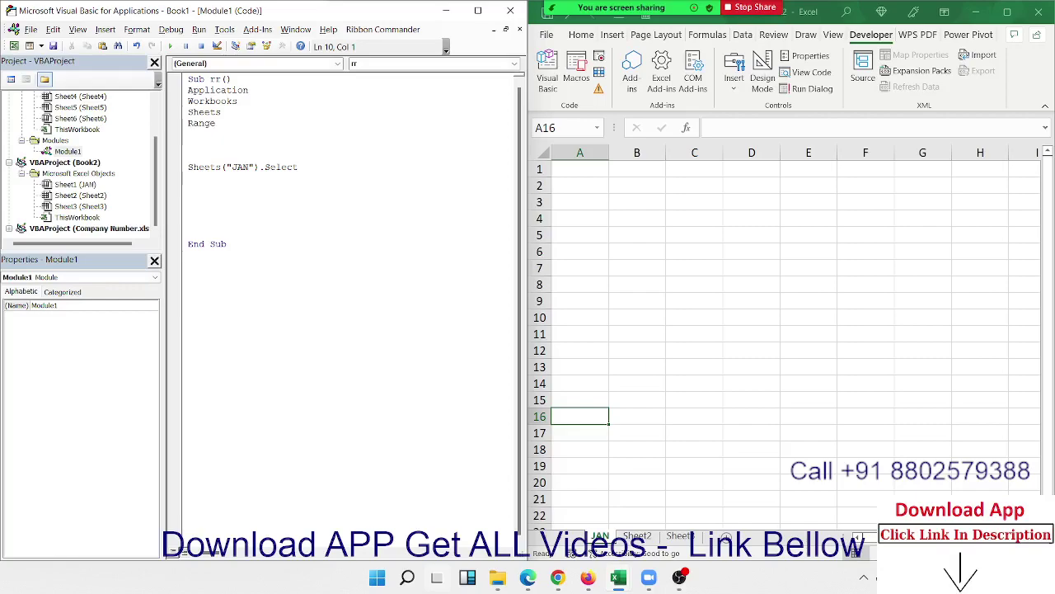
{"action": "key", "text": "Up"}
{"action": "key", "text": "shift+Down"}
{"action": "left_click", "coordinate": [189, 178]}
Step: Add a Sheet1.Select line via IntelliSense and highlight it beside the JAN line
{"action": "type", "text": "sheet1"}
{"action": "type", "text": ".se"}
{"action": "key", "text": "Tab"}
{"action": "key", "text": "Return"}
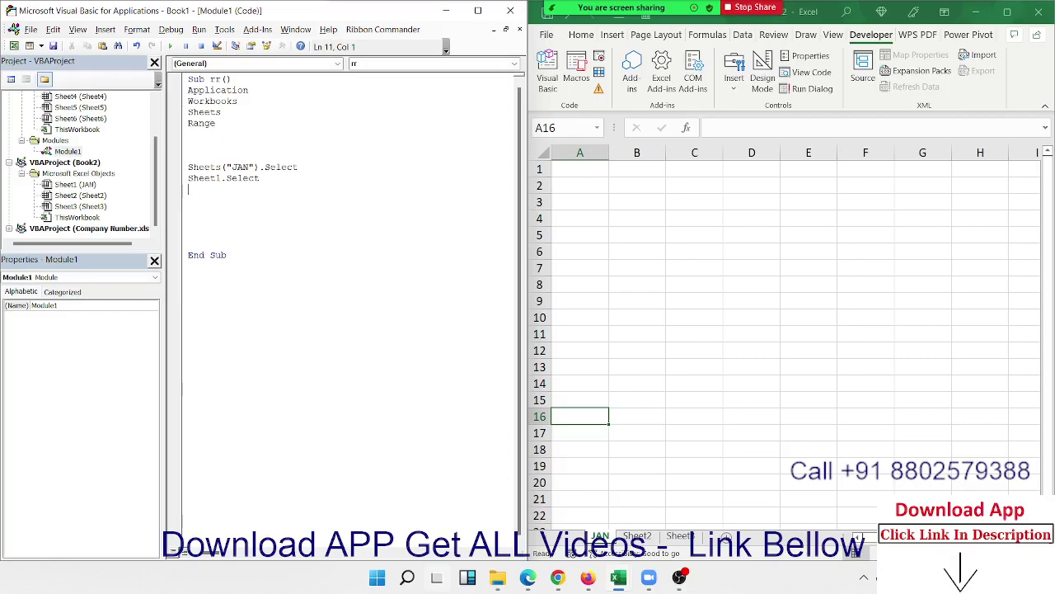
{"action": "key", "text": "shift+Up"}
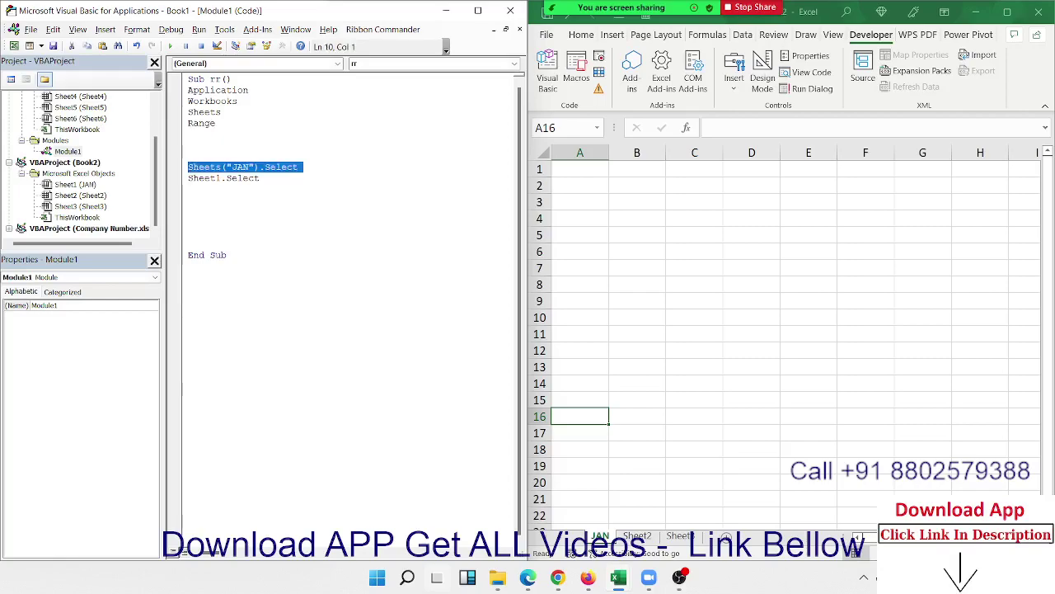
{"action": "key", "text": "Down"}
{"action": "key", "text": "Down"}
{"action": "key", "text": "shift+Up"}
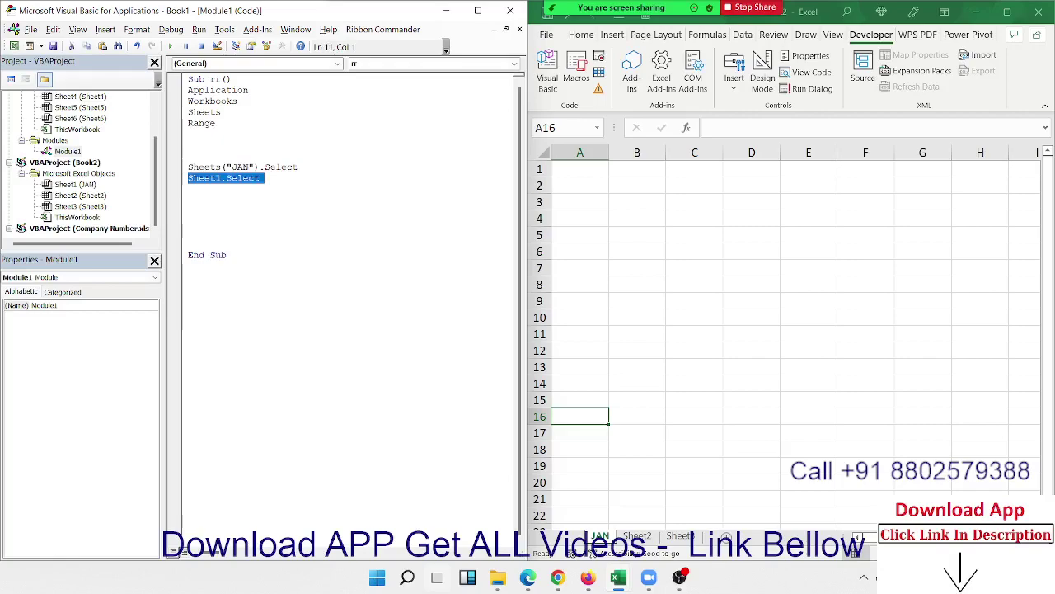
{"action": "scroll", "coordinate": [122, 212], "scroll_direction": "down", "scroll_amount": 1}
{"action": "scroll", "coordinate": [122, 212], "scroll_direction": "up", "scroll_amount": 1}
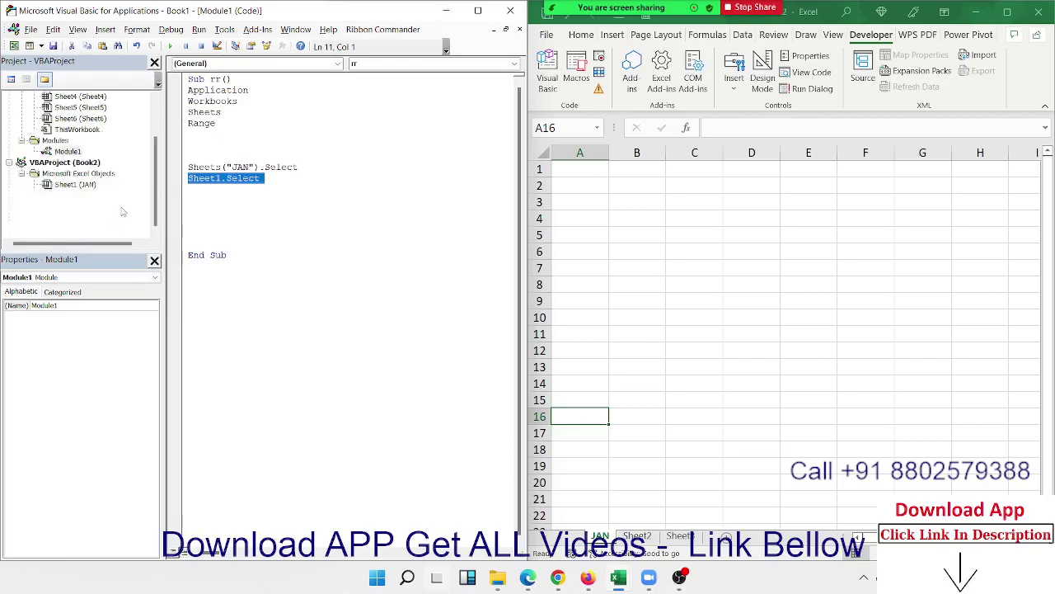
{"action": "left_click", "coordinate": [204, 191]}
Step: Add Sheets(2).Select and ActiveSheet lines, then select all four sheet-reference lines
{"action": "type", "text": "shee"}
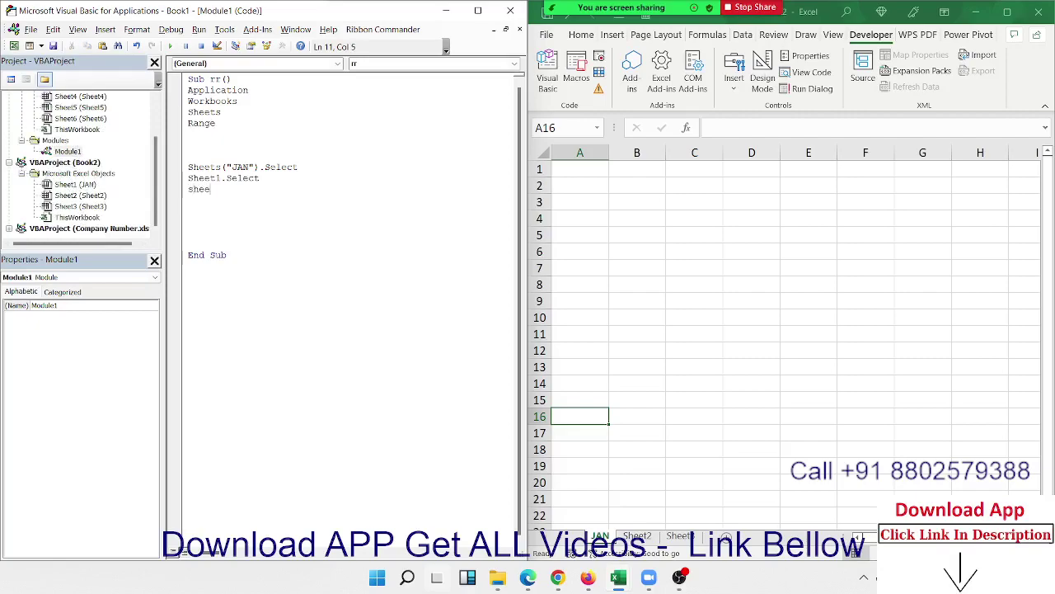
{"action": "type", "text": "ts("}
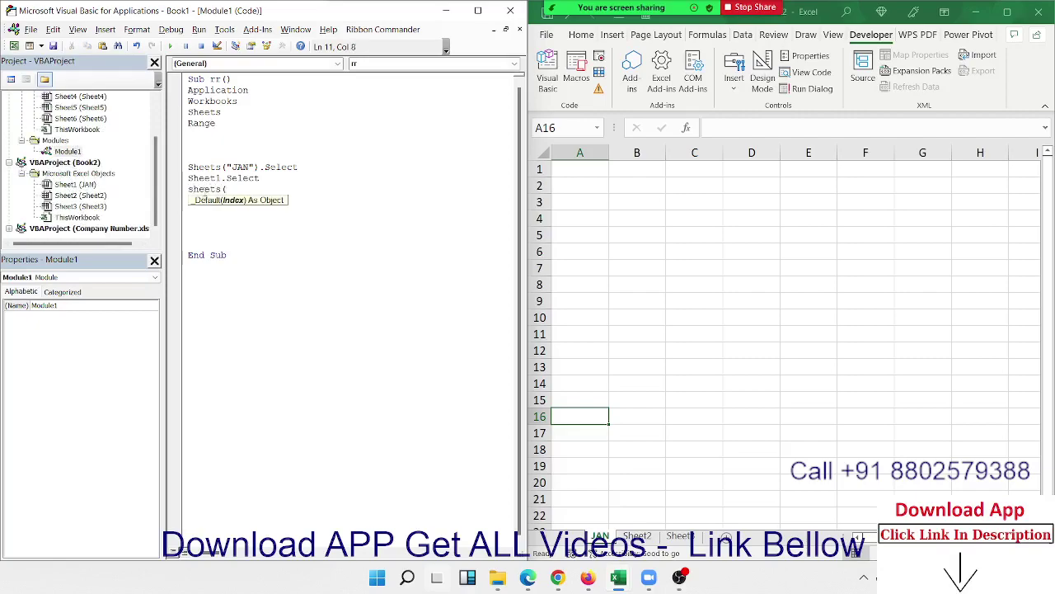
{"action": "type", "text": "2)"}
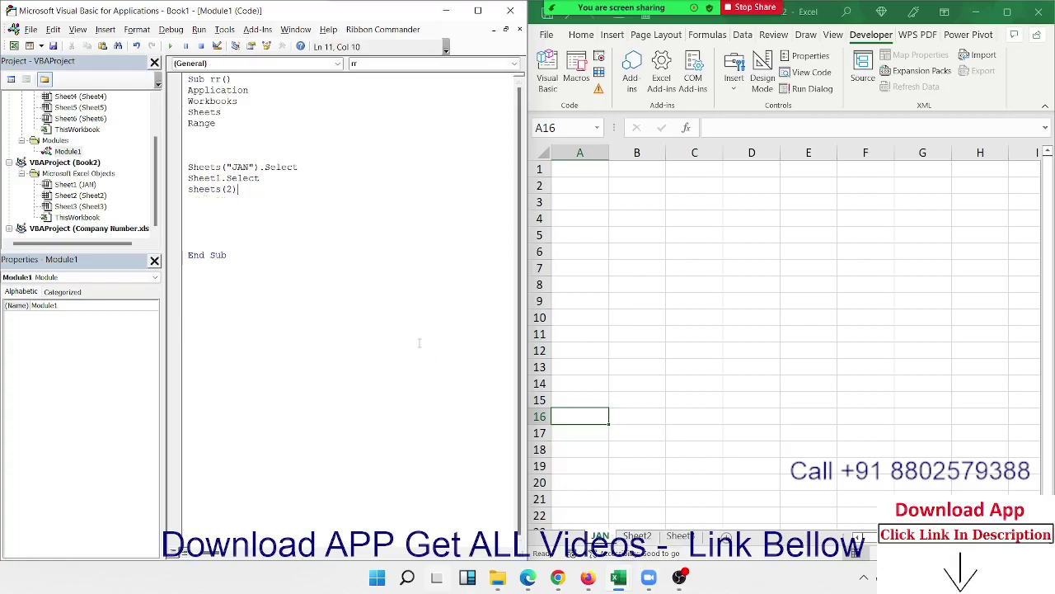
{"action": "type", "text": ".Selec"}
{"action": "type", "text": "t"}
{"action": "key", "text": "Return"}
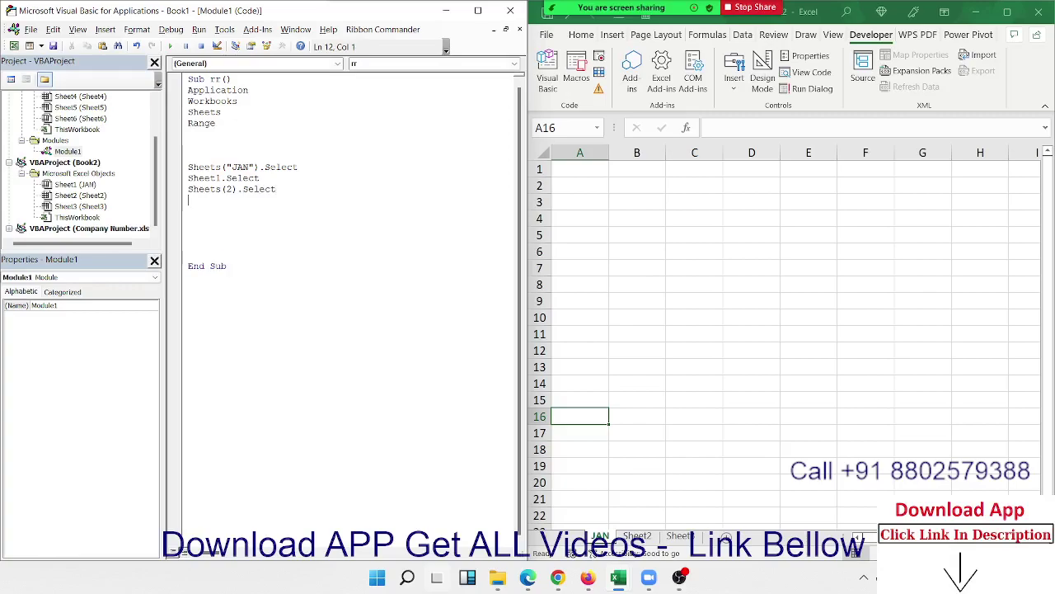
{"action": "type", "text": "a"}
{"action": "type", "text": "ctive"}
{"action": "type", "text": "sheet"}
{"action": "key", "text": "Return"}
{"action": "key", "text": "Up"}
{"action": "key", "text": "Up"}
{"action": "key", "text": "Up"}
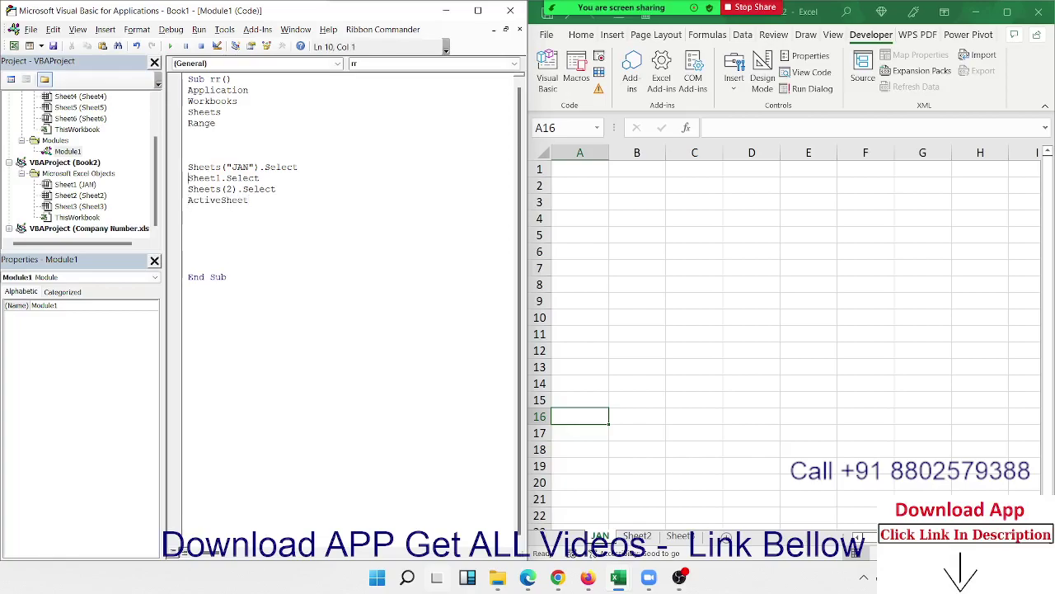
{"action": "key", "text": "shift+Down"}
{"action": "key", "text": "shift+Down"}
{"action": "key", "text": "shift+Down"}
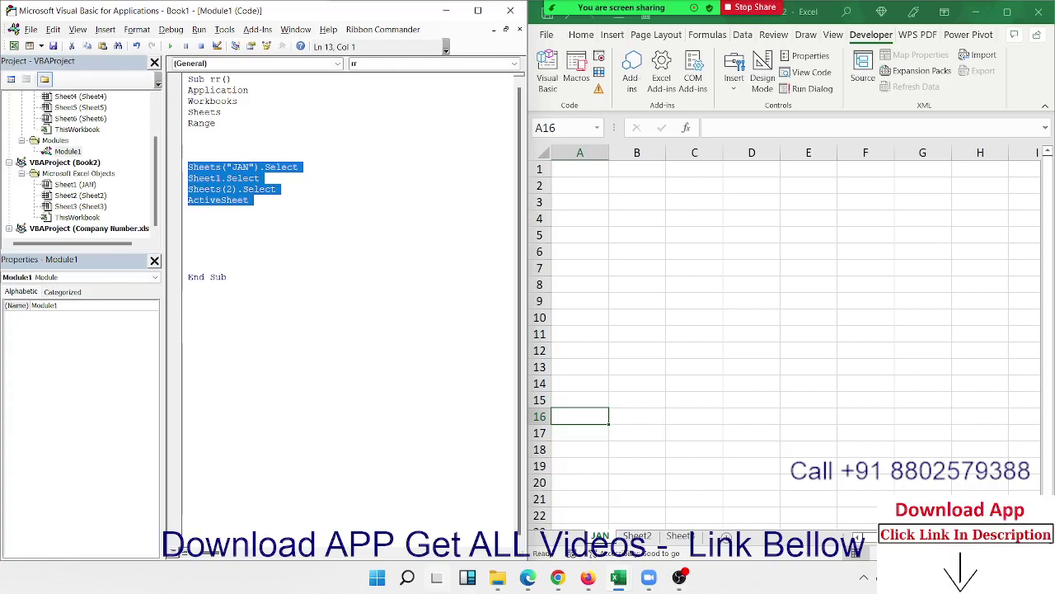
Step: Highlight the JAN, Sheet1 and index 2 references, then show Sheet1 (JAN) properties
{"action": "left_click", "coordinate": [188, 156]}
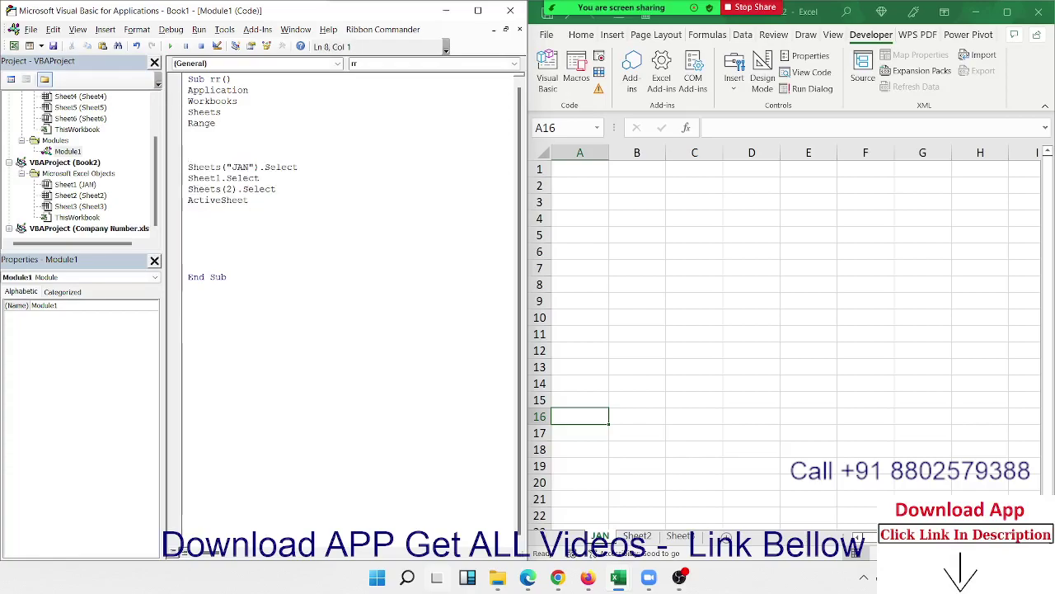
{"action": "left_click", "coordinate": [178, 166]}
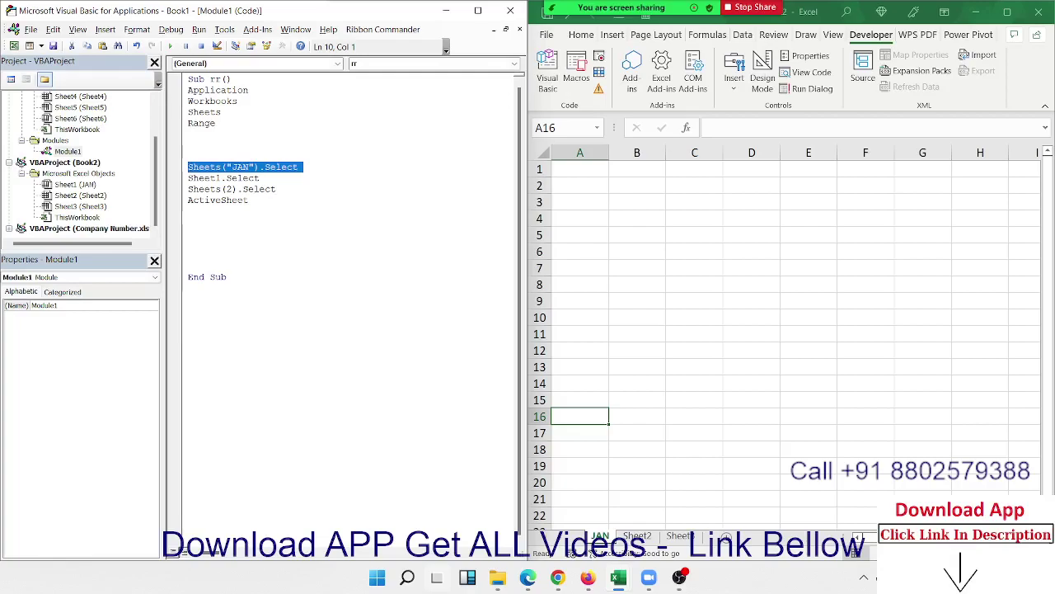
{"action": "left_click", "coordinate": [178, 177]}
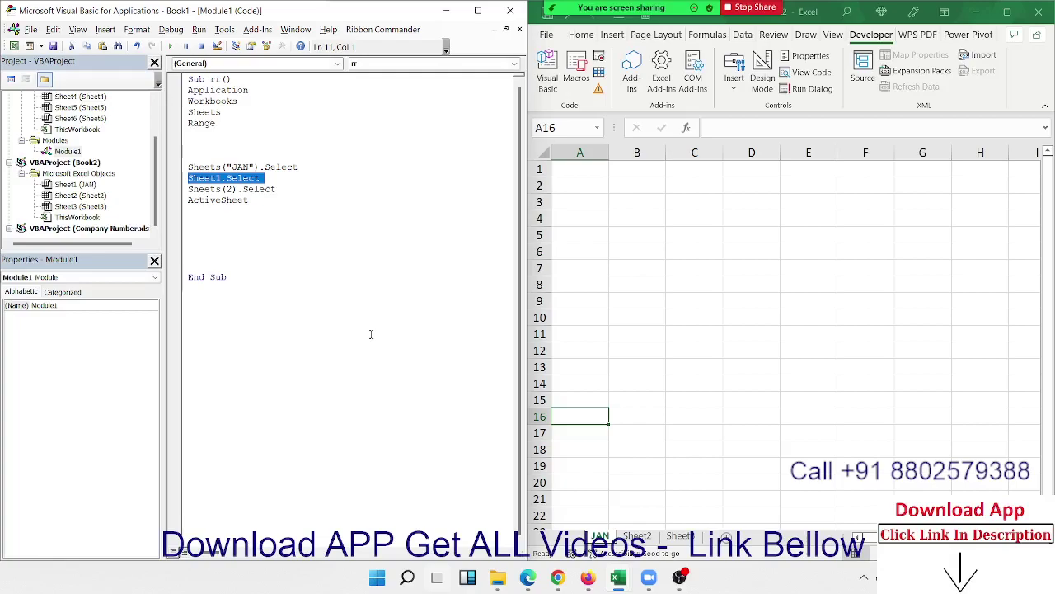
{"action": "double_click", "coordinate": [230, 189]}
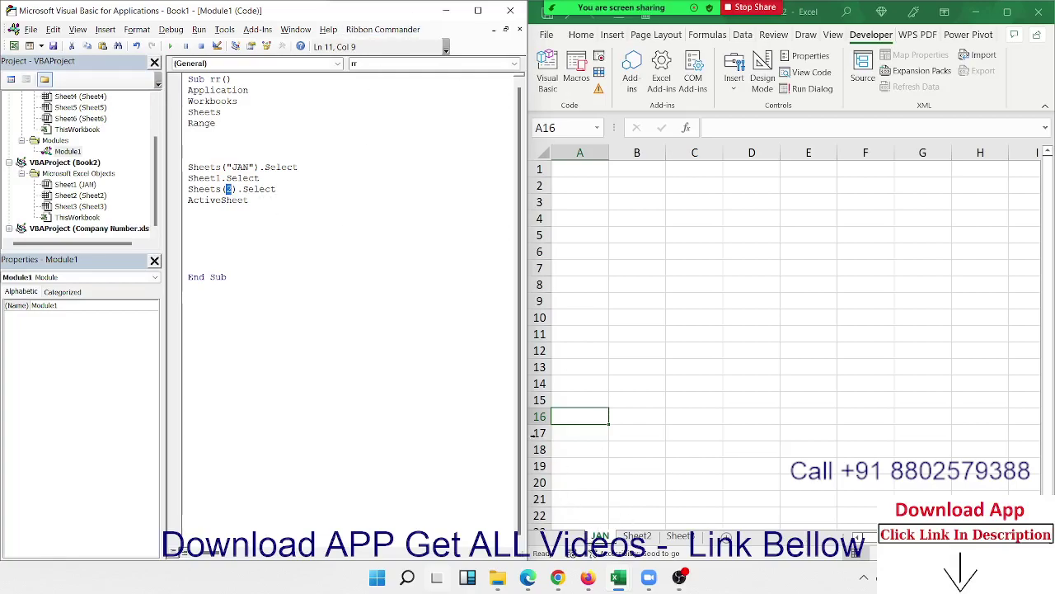
{"action": "left_click", "coordinate": [248, 196]}
{"action": "left_click", "coordinate": [238, 167]}
{"action": "left_click_drag", "start_coordinate": [260, 178], "coordinate": [183, 178]}
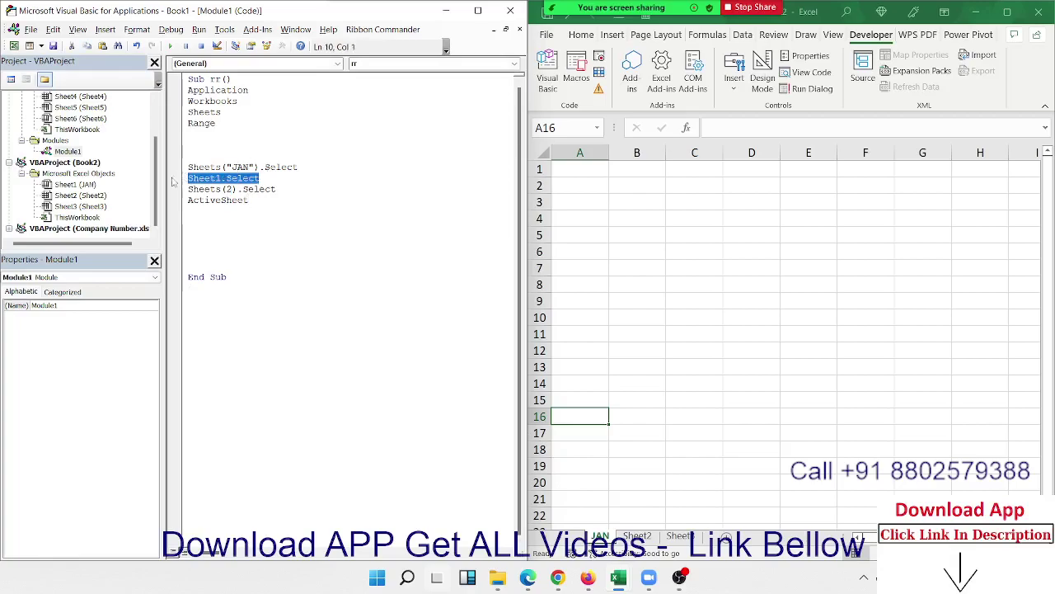
{"action": "left_click", "coordinate": [66, 186]}
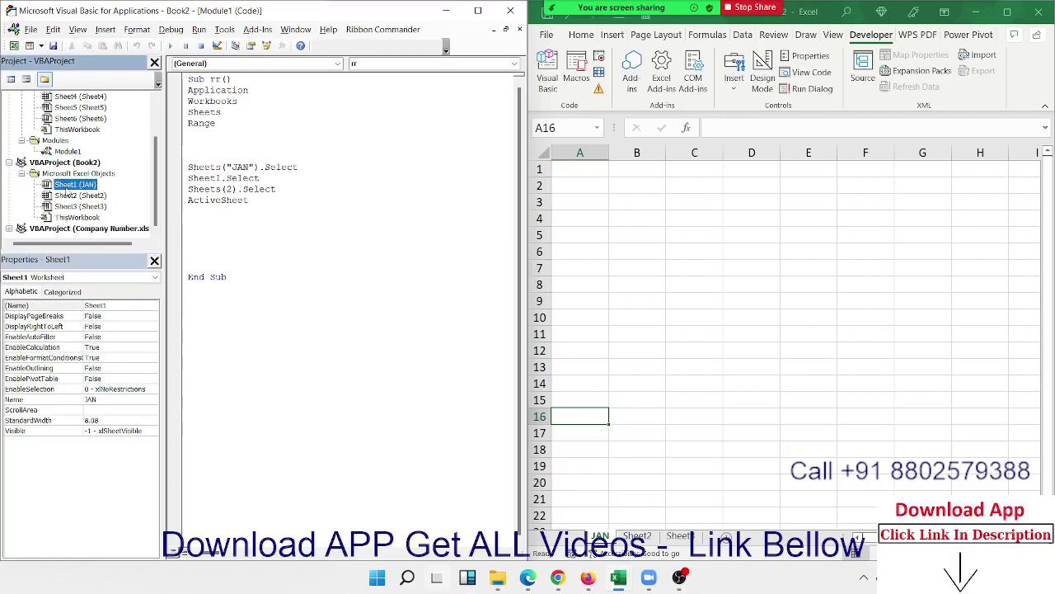
Step: Rename the JAN sheet tab in Excel to FEB
{"action": "left_click", "coordinate": [765, 234]}
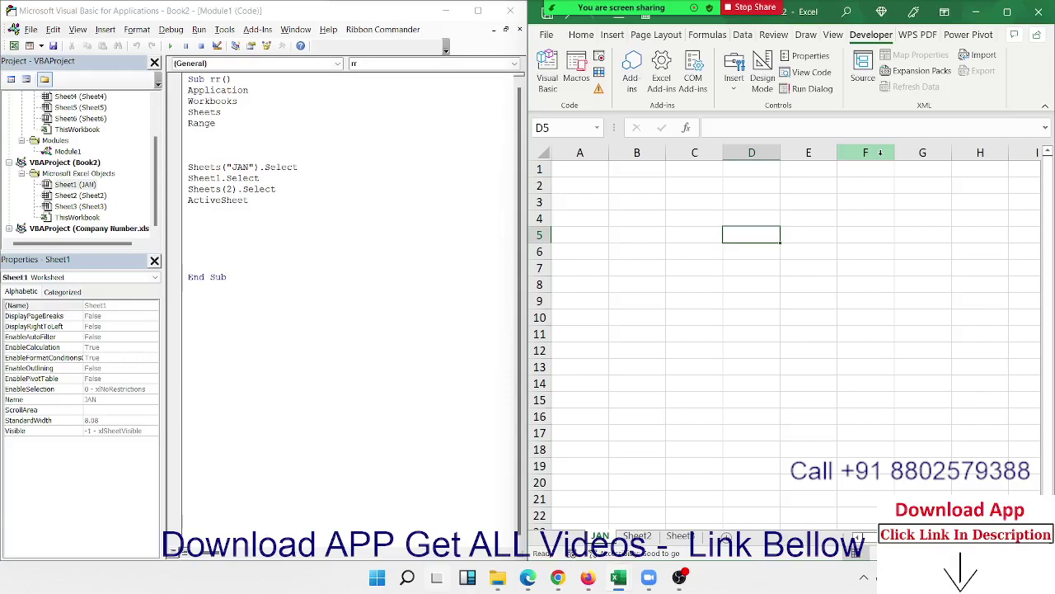
{"action": "mouse_move", "coordinate": [601, 536]}
{"action": "left_mouse_down"}
{"action": "mouse_move", "coordinate": [562, 527]}
{"action": "mouse_move", "coordinate": [569, 533]}
{"action": "left_mouse_up"}
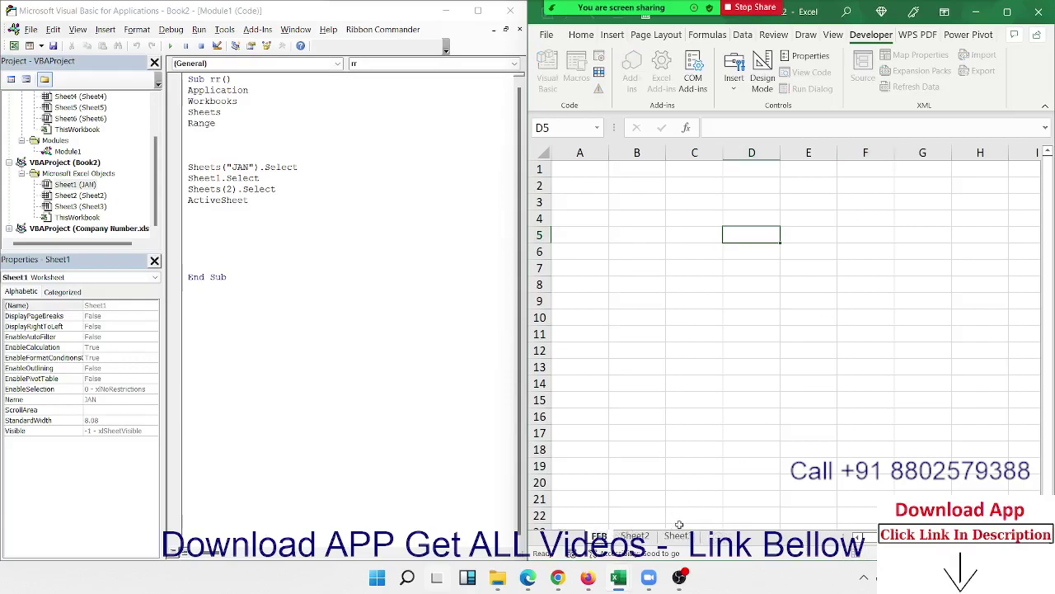
{"action": "left_click", "coordinate": [612, 381]}
Step: Compare the code's Sheets("JAN") reference with Sheet1 (FEB) in the Project Explorer
{"action": "left_click", "coordinate": [310, 157]}
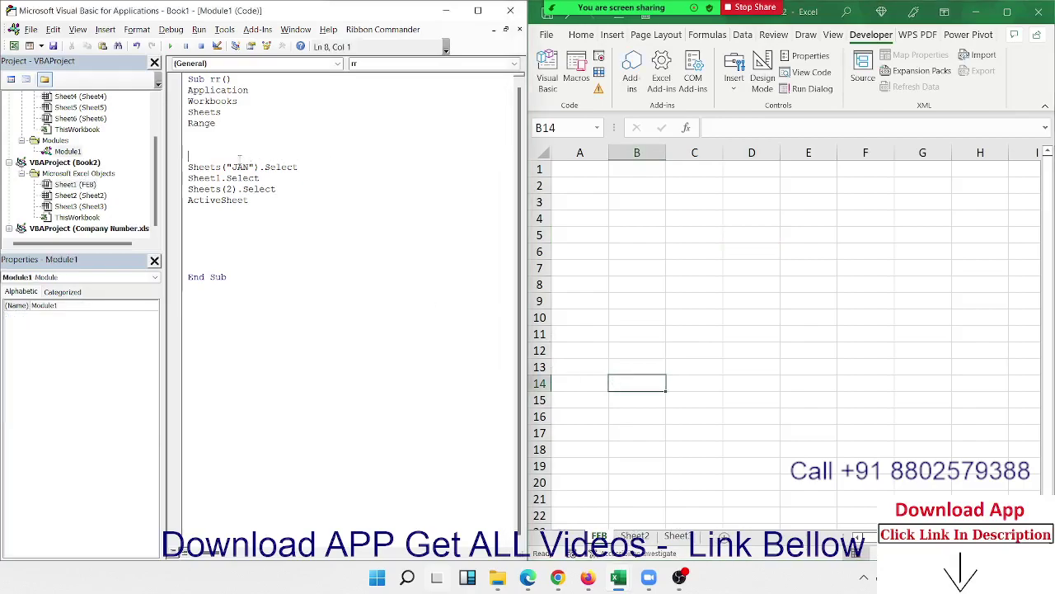
{"action": "left_click_drag", "start_coordinate": [188, 157], "coordinate": [229, 167]}
{"action": "double_click", "coordinate": [239, 167]}
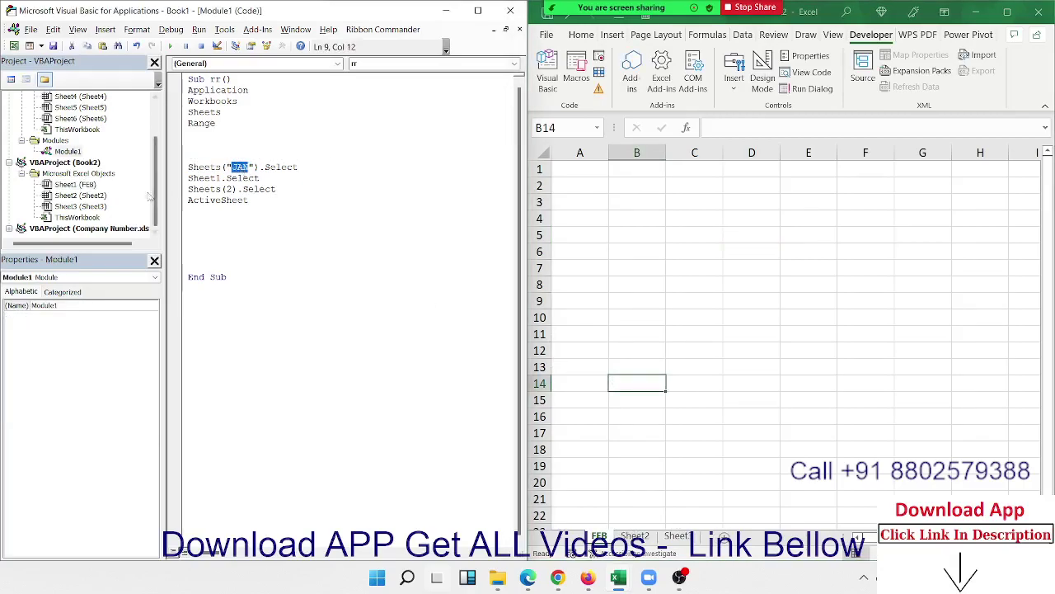
{"action": "left_click", "coordinate": [76, 184]}
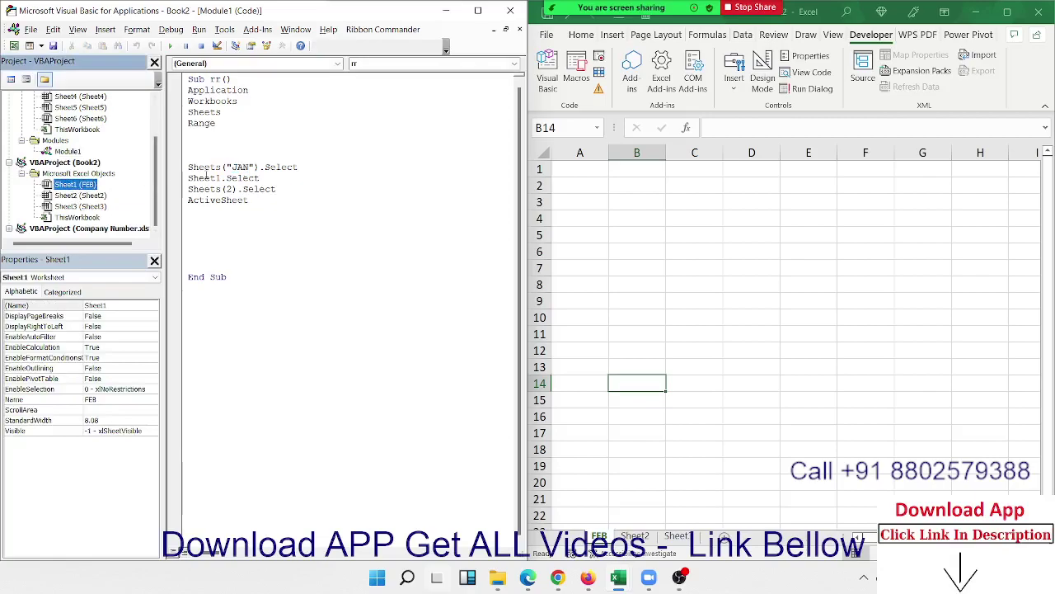
{"action": "left_click_drag", "start_coordinate": [278, 175], "coordinate": [178, 179]}
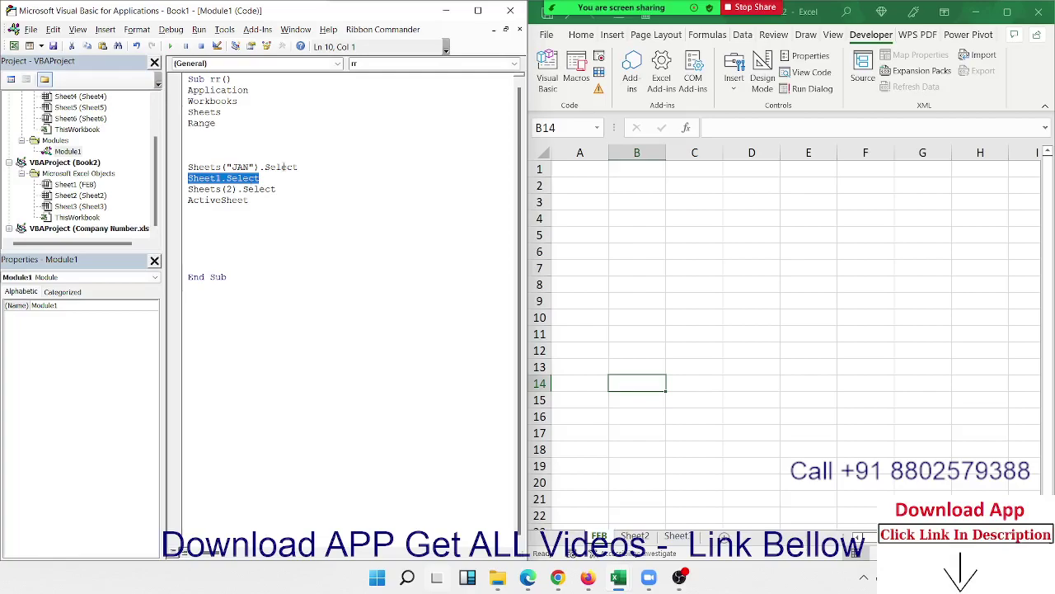
Step: Insert blank lines after Sheet1.Select, then reselect the Sheet1 and Sheets("JAN") lines
{"action": "key", "text": "Right"}
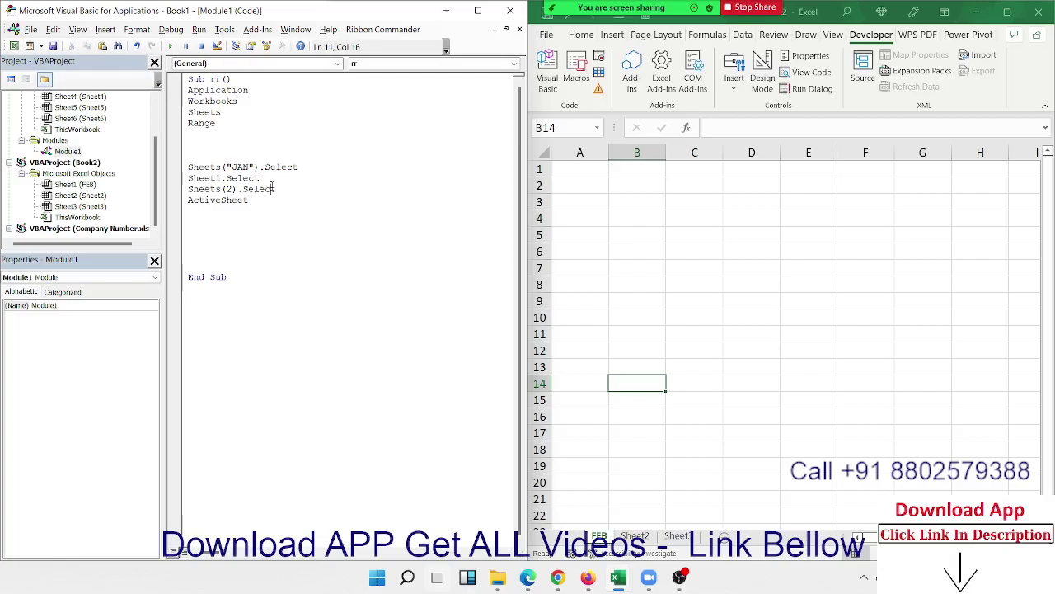
{"action": "key", "text": "Return"}
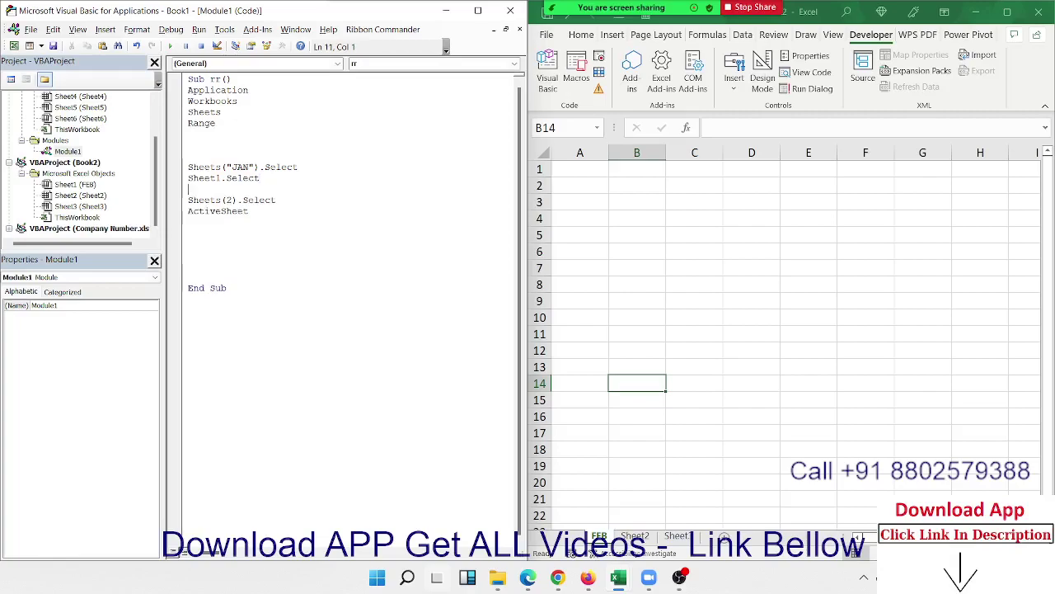
{"action": "key", "text": "Return"}
{"action": "key", "text": "Return"}
{"action": "key", "text": "Up"}
{"action": "key", "text": "Up"}
{"action": "key", "text": "Up"}
{"action": "key", "text": "Up"}
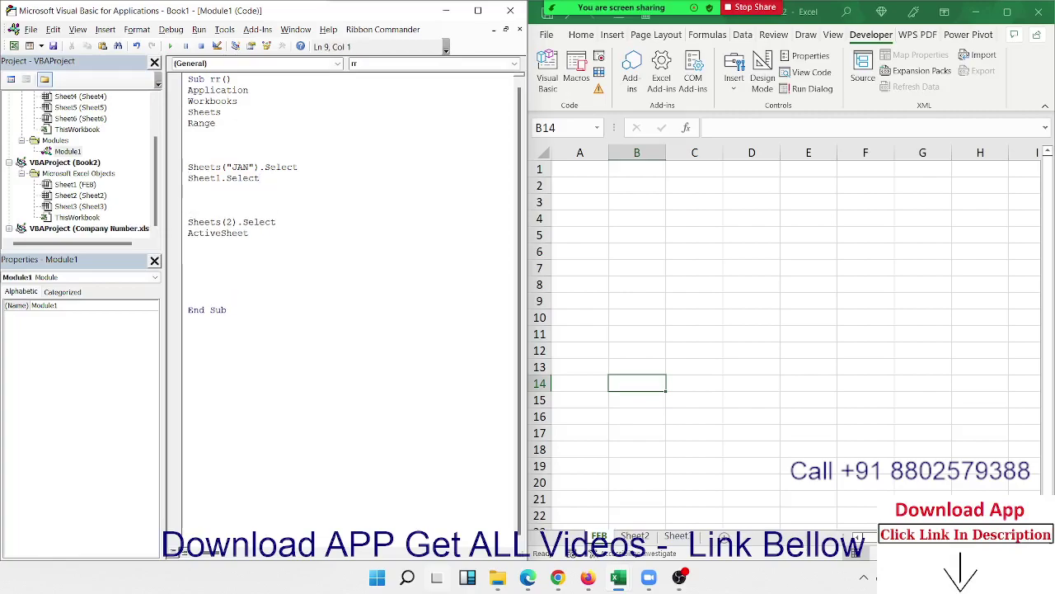
{"action": "key", "text": "shift+Down"}
{"action": "key", "text": "shift+Up"}
{"action": "key", "text": "Down"}
{"action": "key", "text": "shift+Down"}
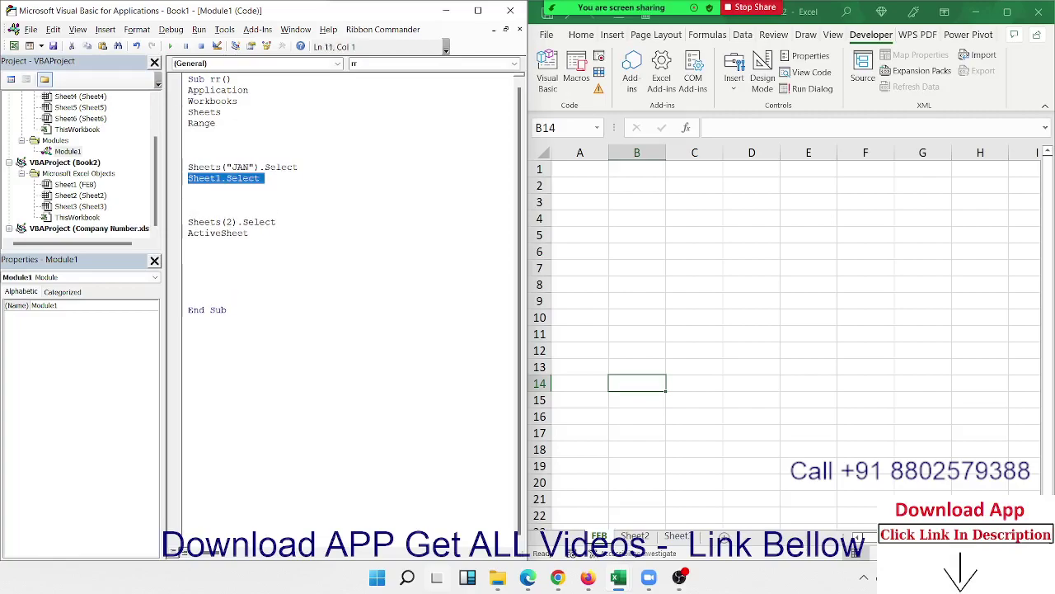
{"action": "key", "text": "Up"}
{"action": "key", "text": "Up"}
{"action": "key", "text": "shift+Down"}
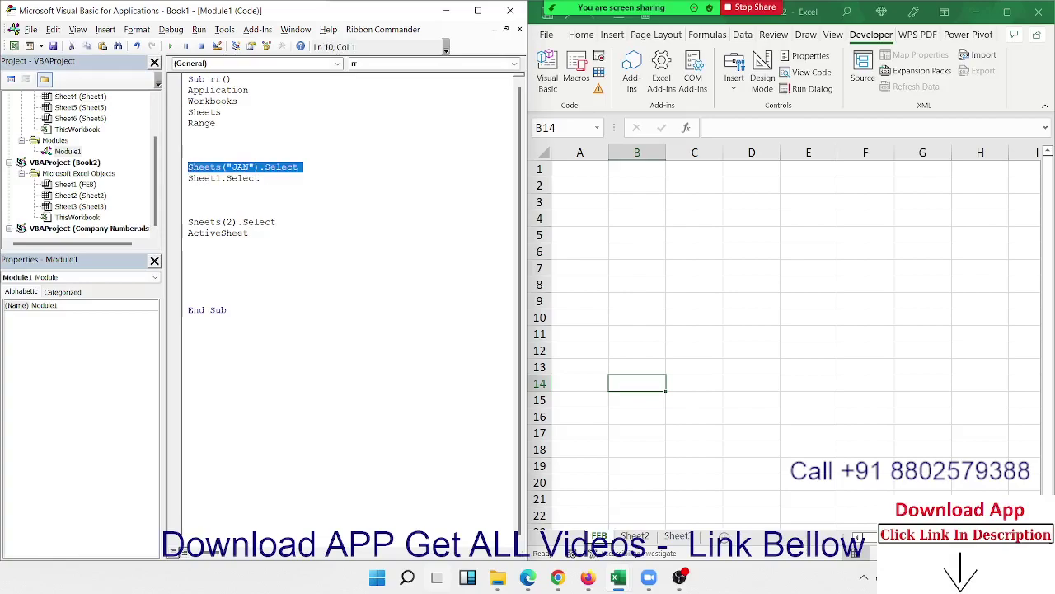
Step: Delete the FEB worksheet from Book2
{"action": "left_click", "coordinate": [634, 315]}
{"action": "right_click", "coordinate": [599, 536]}
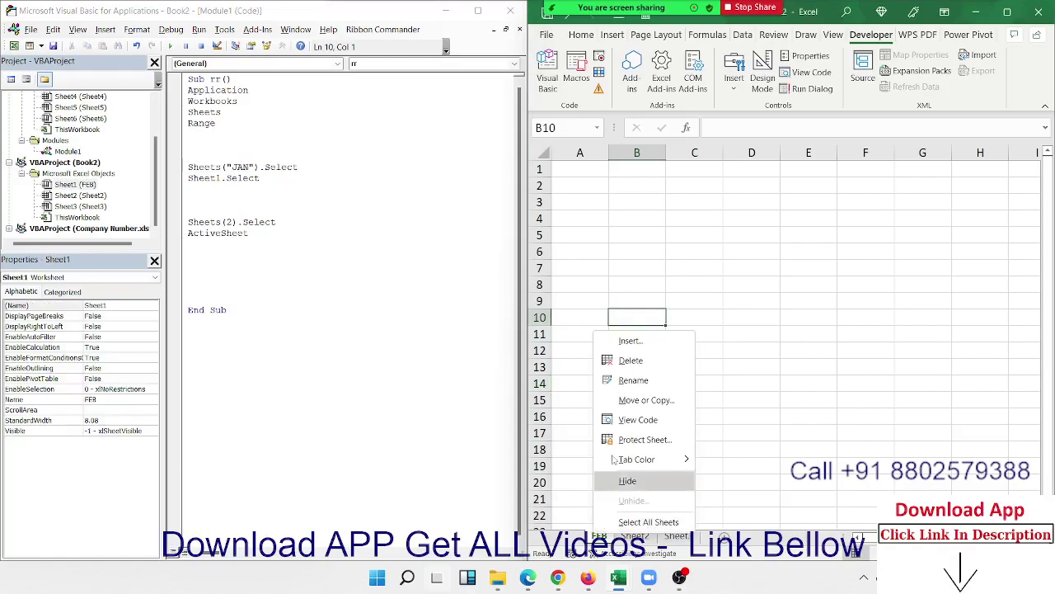
{"action": "left_click", "coordinate": [620, 361]}
{"action": "left_click", "coordinate": [507, 327]}
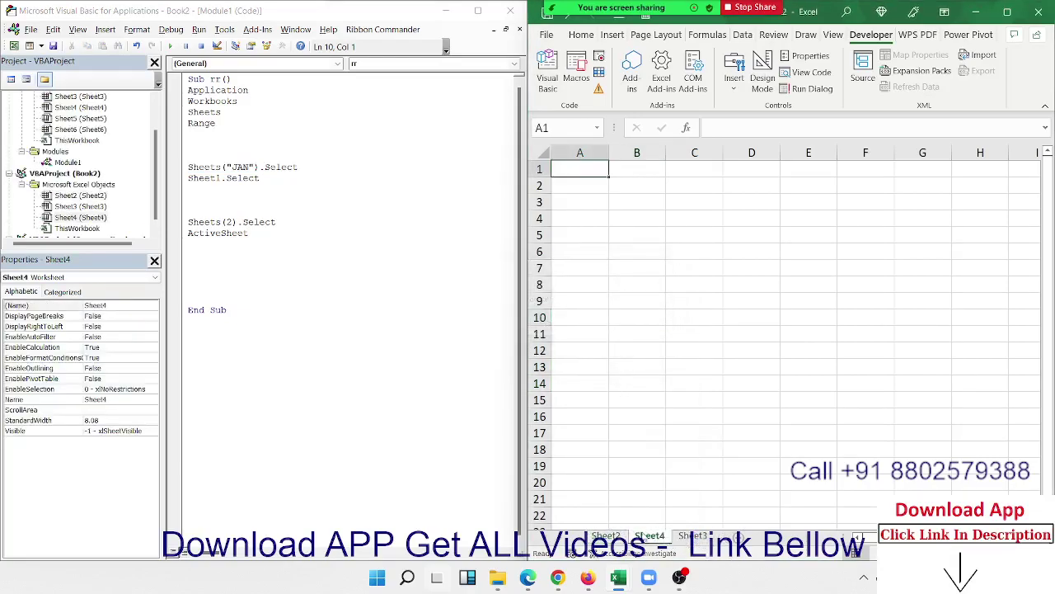
Step: Rename Sheet4 to FEB and select Sheet4 (FEB) in the project tree
{"action": "left_click_drag", "start_coordinate": [650, 536], "coordinate": [643, 536]}
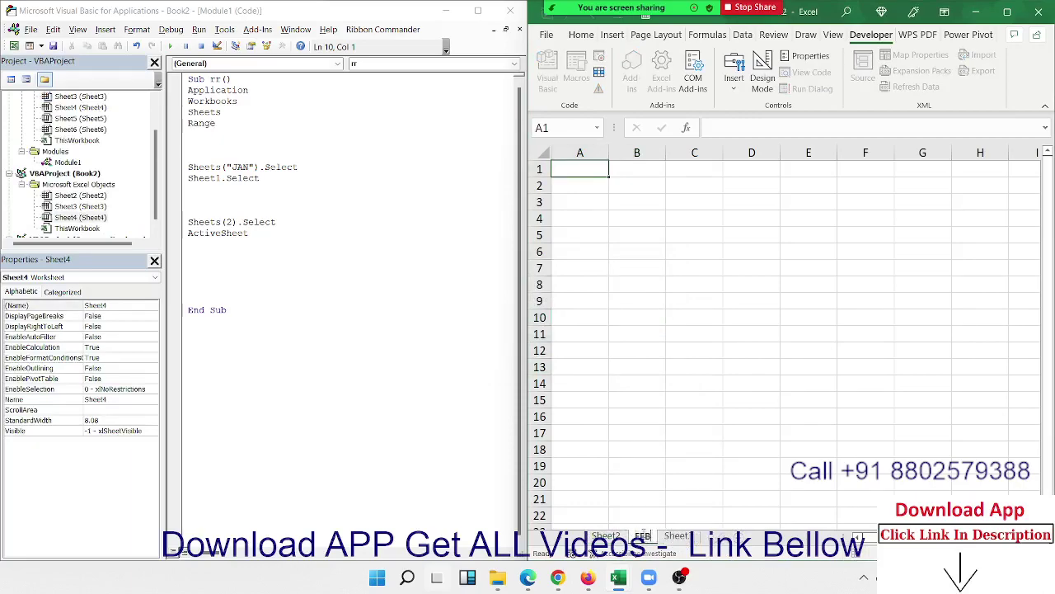
{"action": "left_click", "coordinate": [826, 422]}
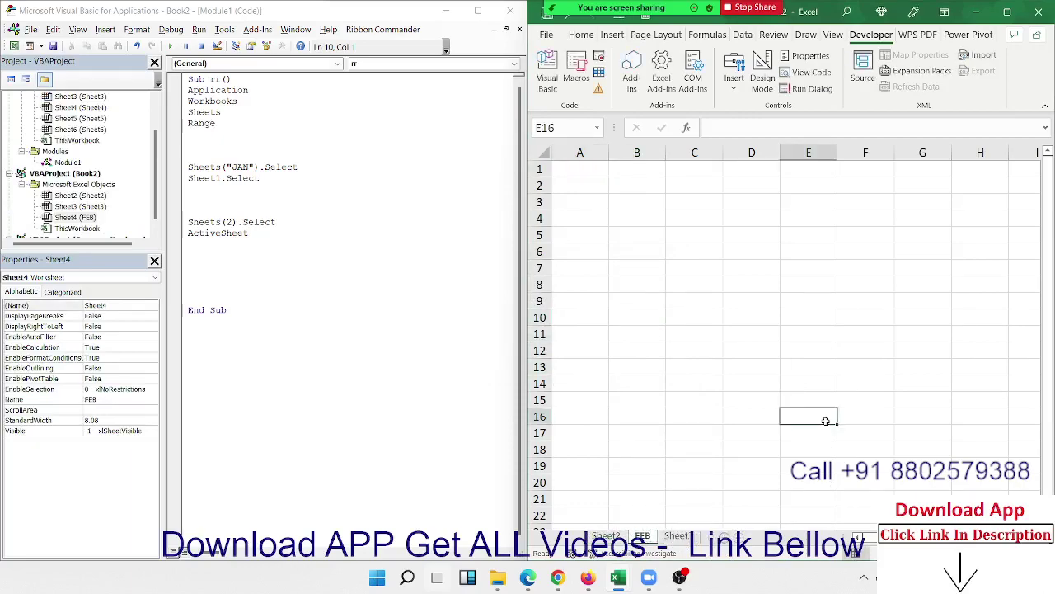
{"action": "left_click", "coordinate": [56, 219]}
{"action": "left_click", "coordinate": [56, 219]}
{"action": "left_click", "coordinate": [56, 219]}
Step: Change Sheets("JAN").Select to Sheets("FEB").Select in the macro
{"action": "left_click", "coordinate": [636, 532]}
{"action": "left_click", "coordinate": [238, 167]}
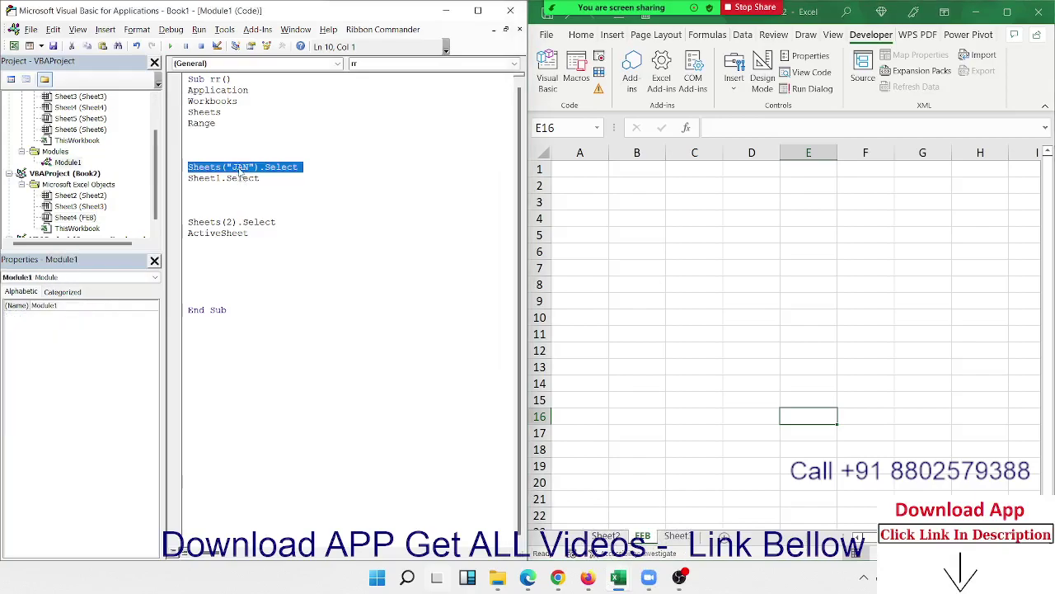
{"action": "left_click", "coordinate": [237, 166]}
{"action": "double_click", "coordinate": [238, 167]}
{"action": "type", "text": "FEB"}
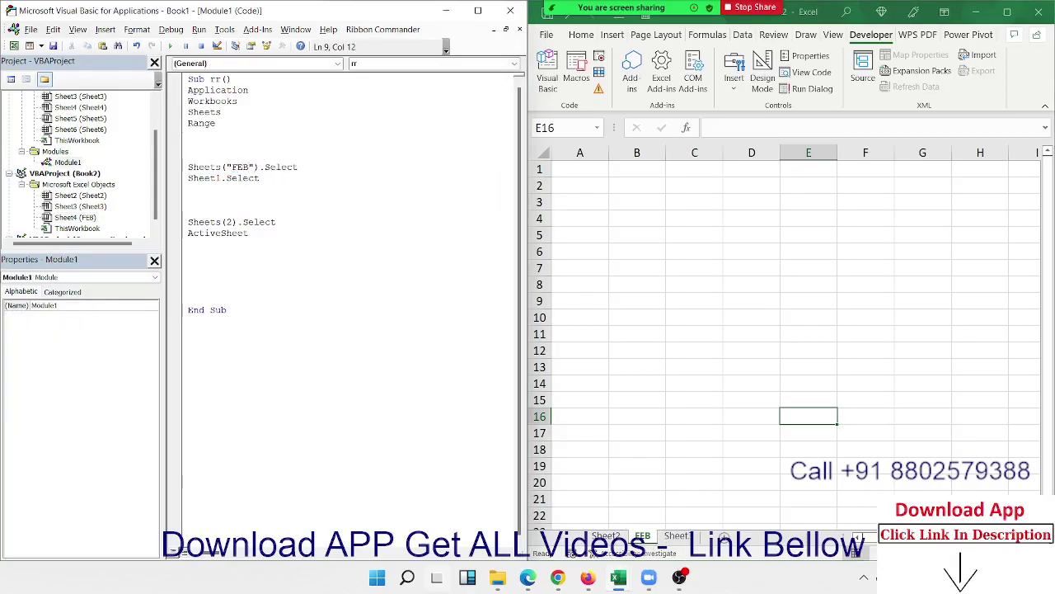
{"action": "left_click_drag", "start_coordinate": [298, 166], "coordinate": [196, 157]}
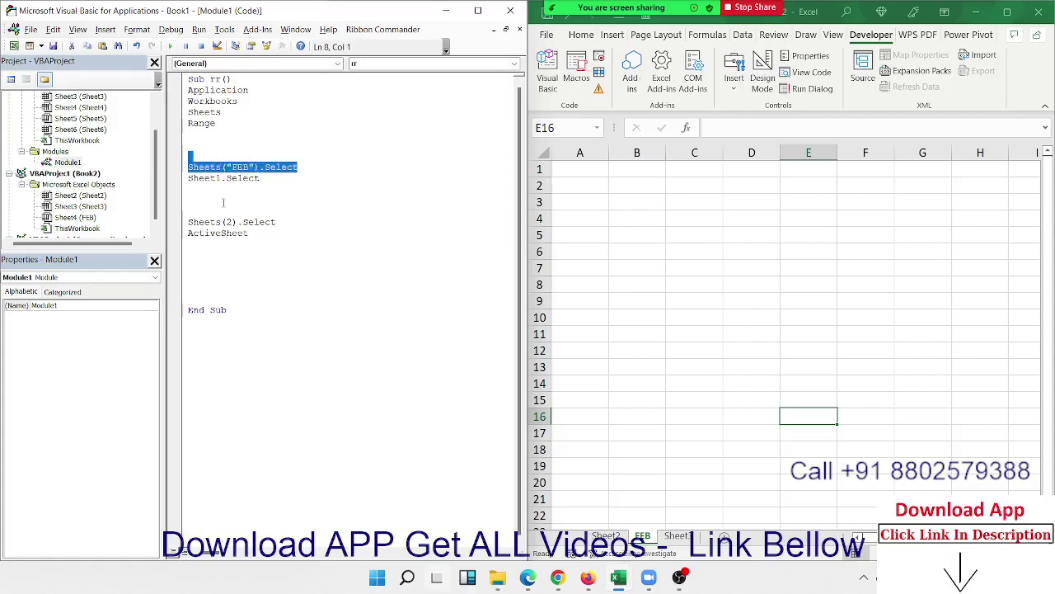
Step: Add a Sheet4.Activate line below Sheet1.Select
{"action": "left_click", "coordinate": [220, 200]}
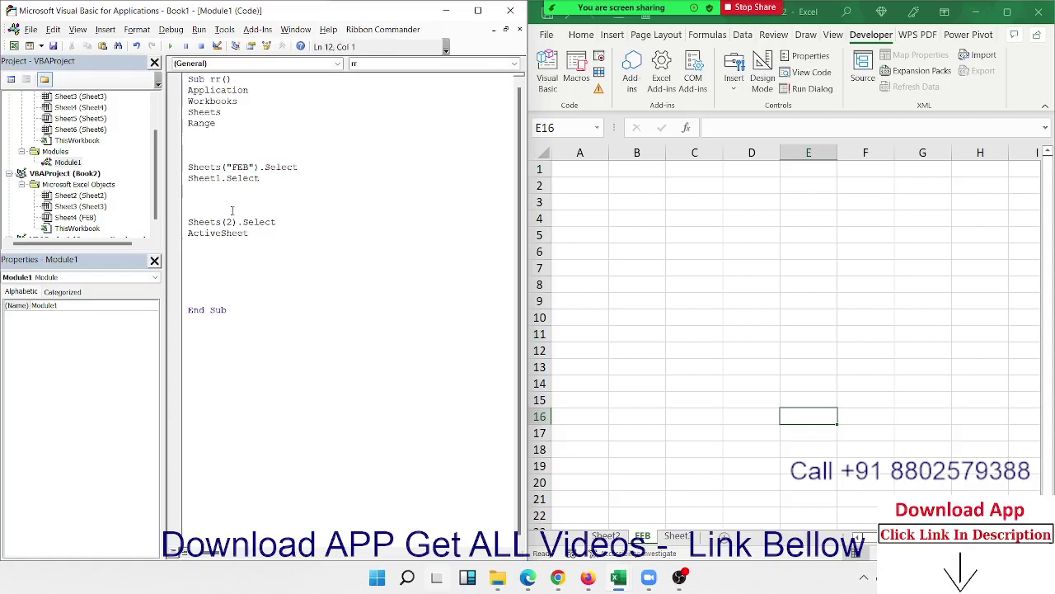
{"action": "left_click", "coordinate": [644, 538]}
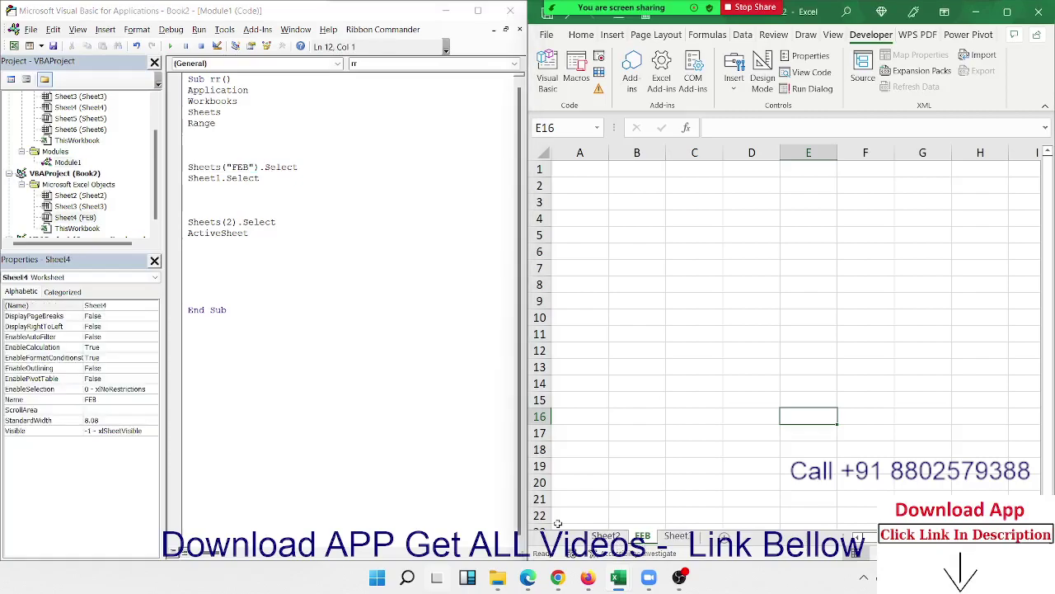
{"action": "left_click", "coordinate": [240, 200]}
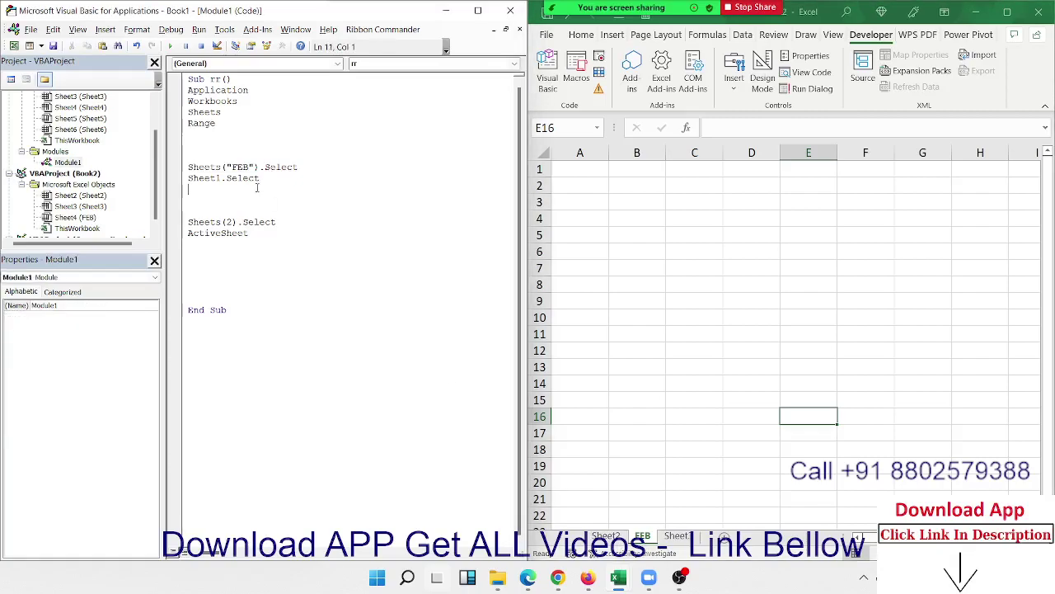
{"action": "type", "text": "she"}
{"action": "type", "text": "et4."}
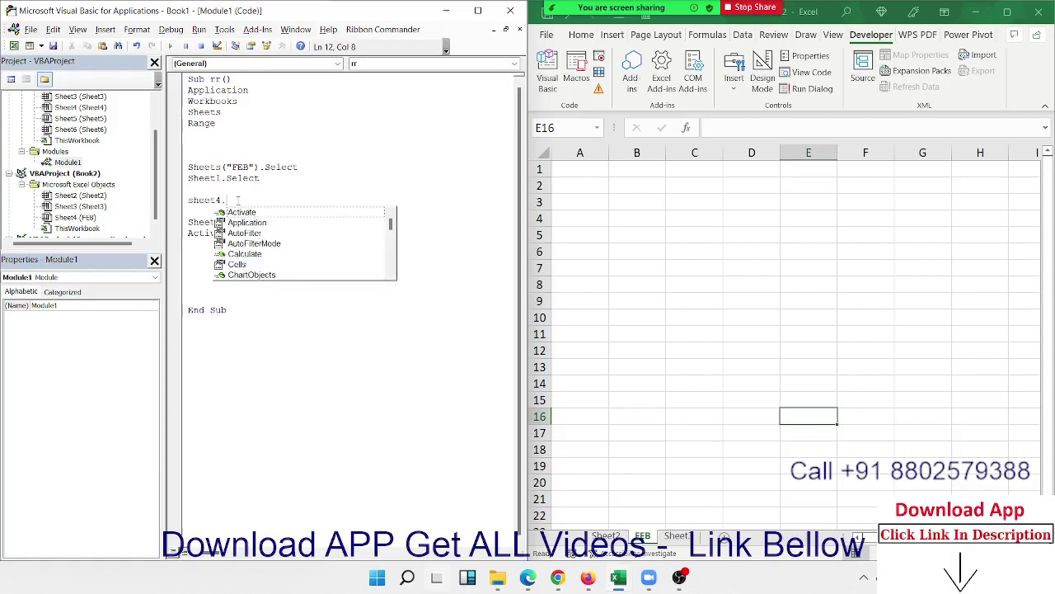
{"action": "key", "text": "Return"}
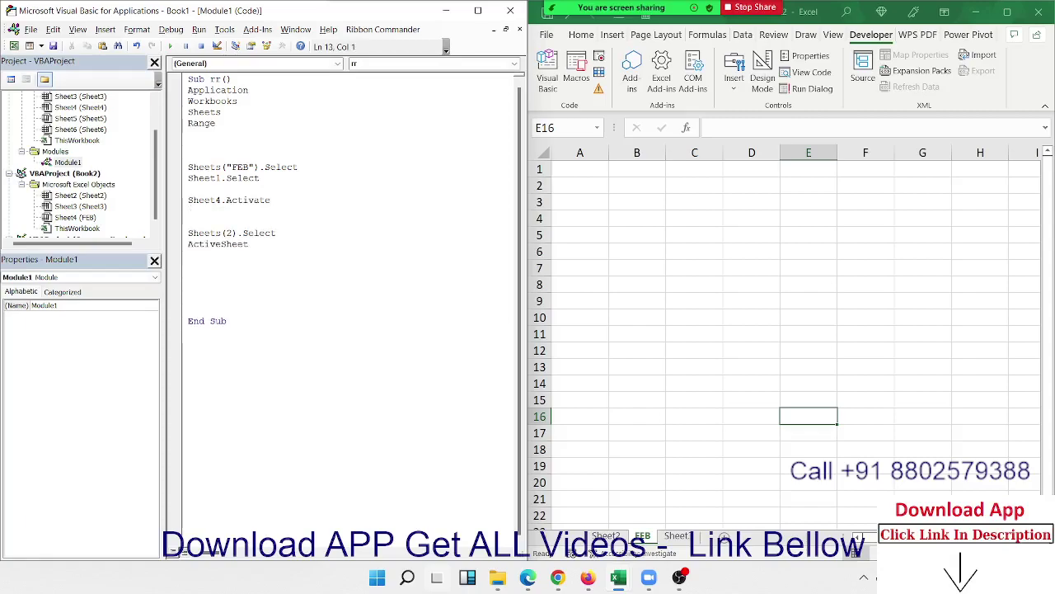
Step: Add a blank line above ActiveSheet and change Sheets(2).Select to Sheets(1).Select
{"action": "left_click_drag", "start_coordinate": [188, 233], "coordinate": [282, 233]}
{"action": "left_click", "coordinate": [188, 244]}
{"action": "key", "text": "Return"}
{"action": "key", "text": "Return"}
{"action": "left_click", "coordinate": [188, 232]}
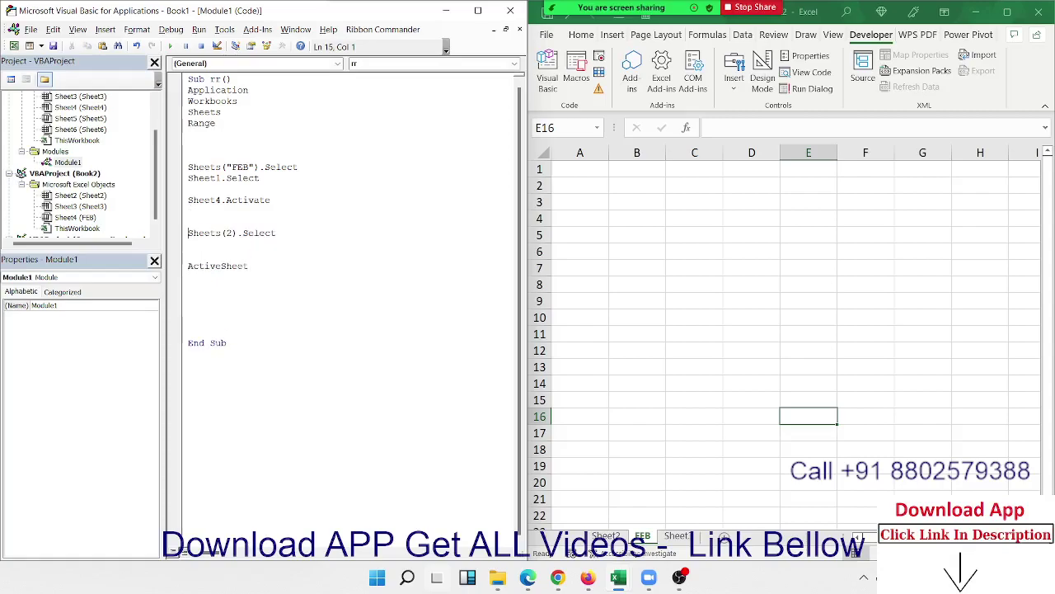
{"action": "key", "text": "shift+Down"}
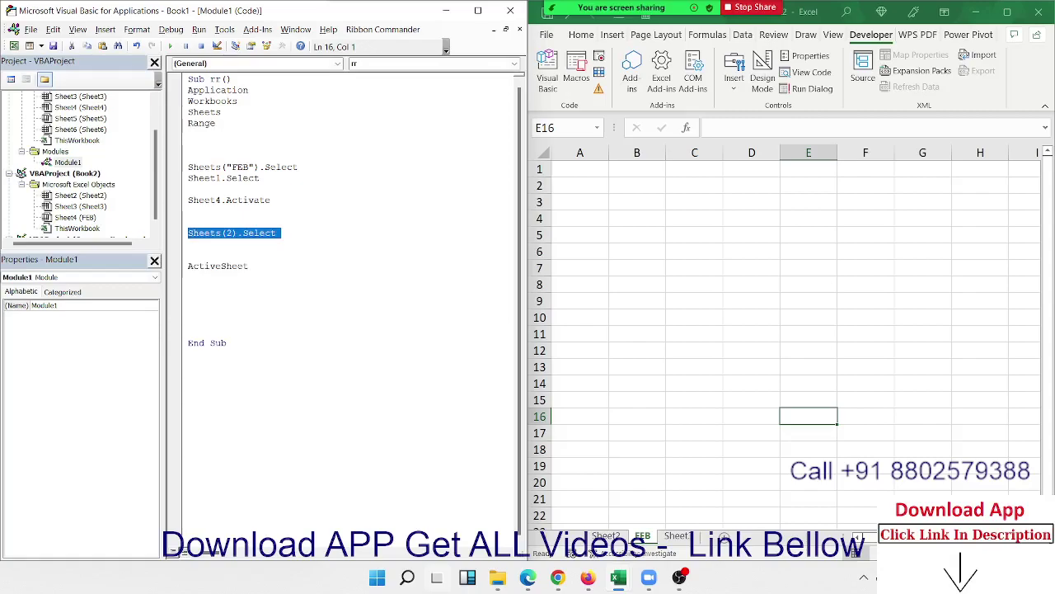
{"action": "left_click", "coordinate": [189, 255]}
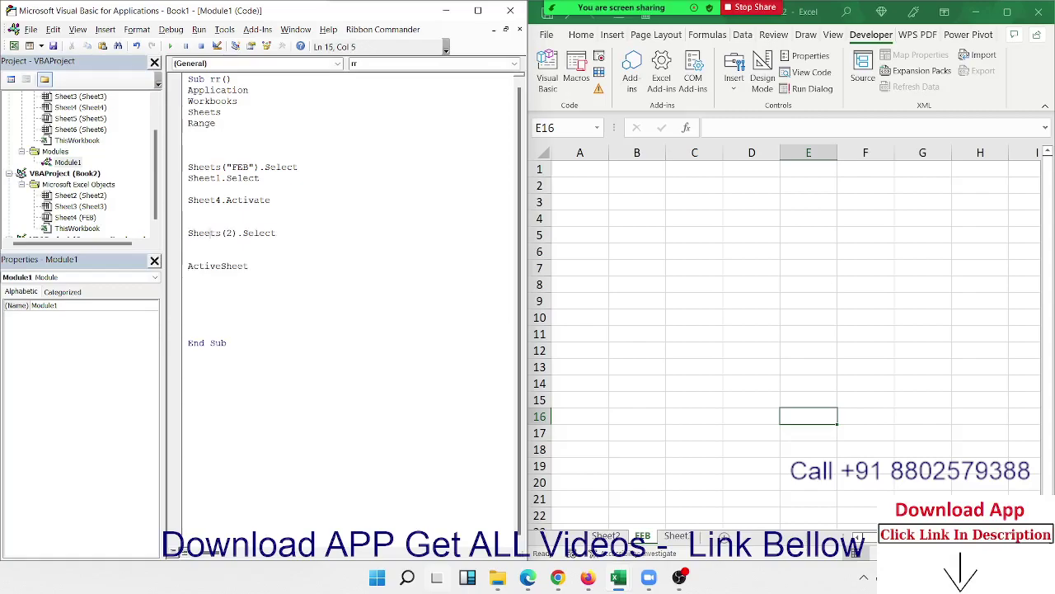
{"action": "left_click", "coordinate": [235, 232]}
{"action": "key", "text": "BackSpace"}
{"action": "type", "text": "1"}
Step: Switch to Sheet3, return to the ActiveSheet line, and select cells B3:F11
{"action": "left_click", "coordinate": [654, 537]}
{"action": "left_click", "coordinate": [673, 536]}
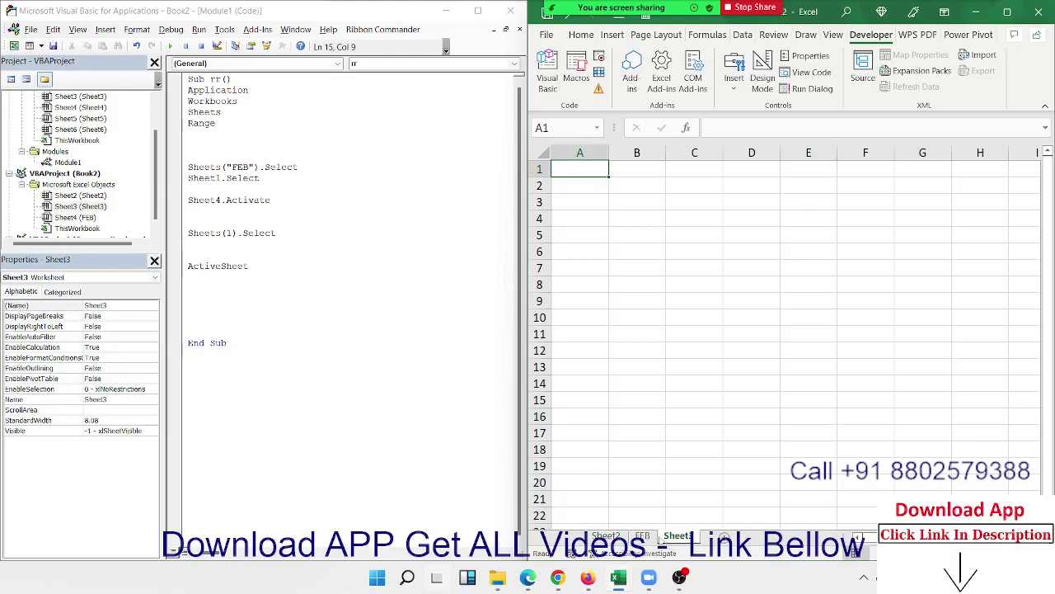
{"action": "left_click", "coordinate": [296, 322]}
{"action": "left_click", "coordinate": [254, 243]}
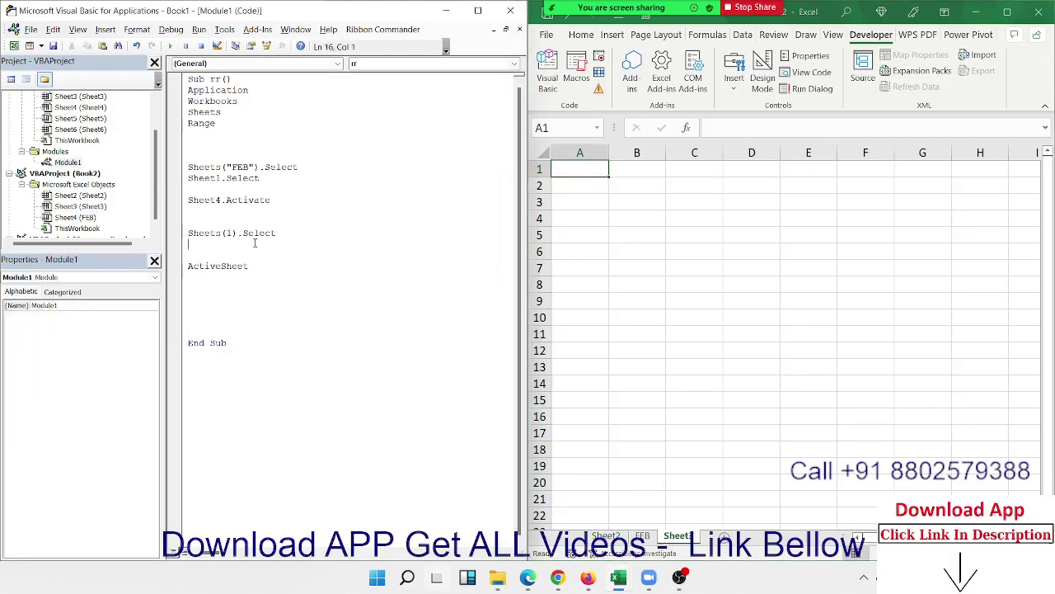
{"action": "left_click", "coordinate": [254, 266]}
{"action": "left_click_drag", "start_coordinate": [619, 203], "coordinate": [835, 350]}
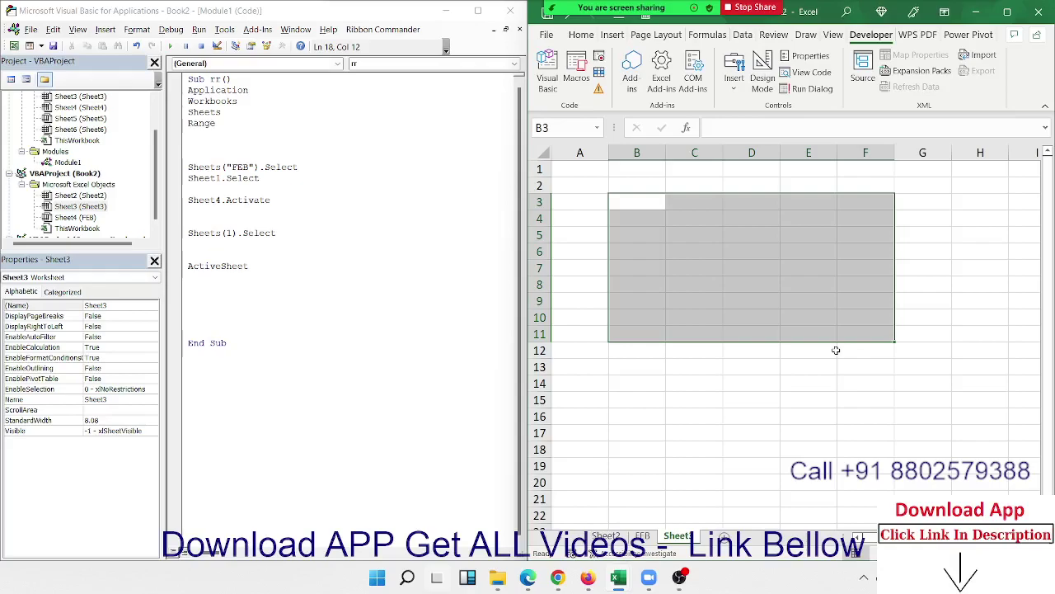
Step: Delete the blank lines around Sheet4.Activate and above ActiveSheet so the sheet statements sit together
{"action": "left_click", "coordinate": [217, 212]}
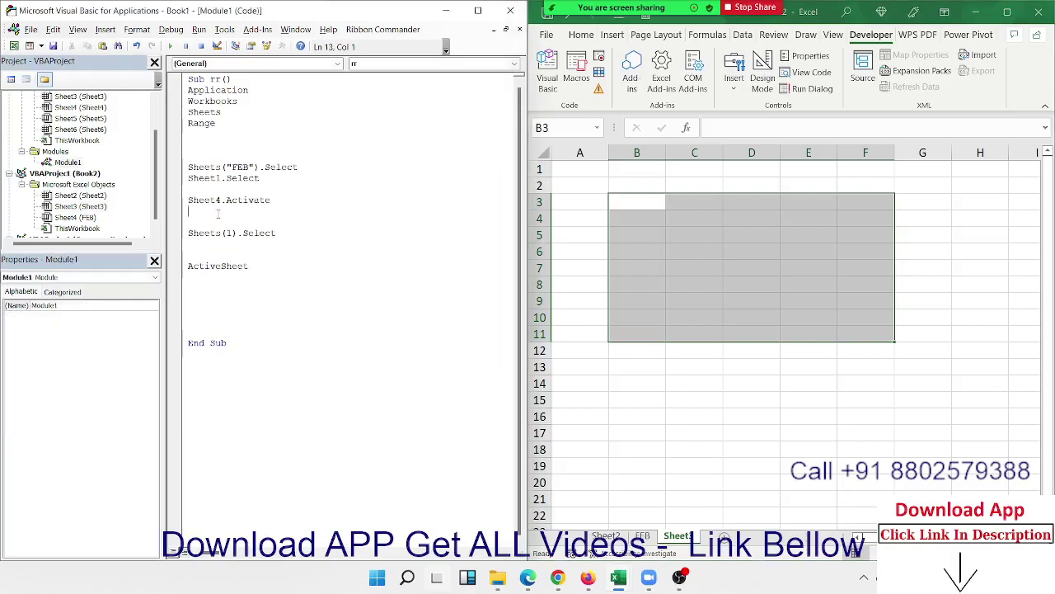
{"action": "key", "text": "Delete"}
{"action": "key", "text": "Delete"}
{"action": "key", "text": "Up"}
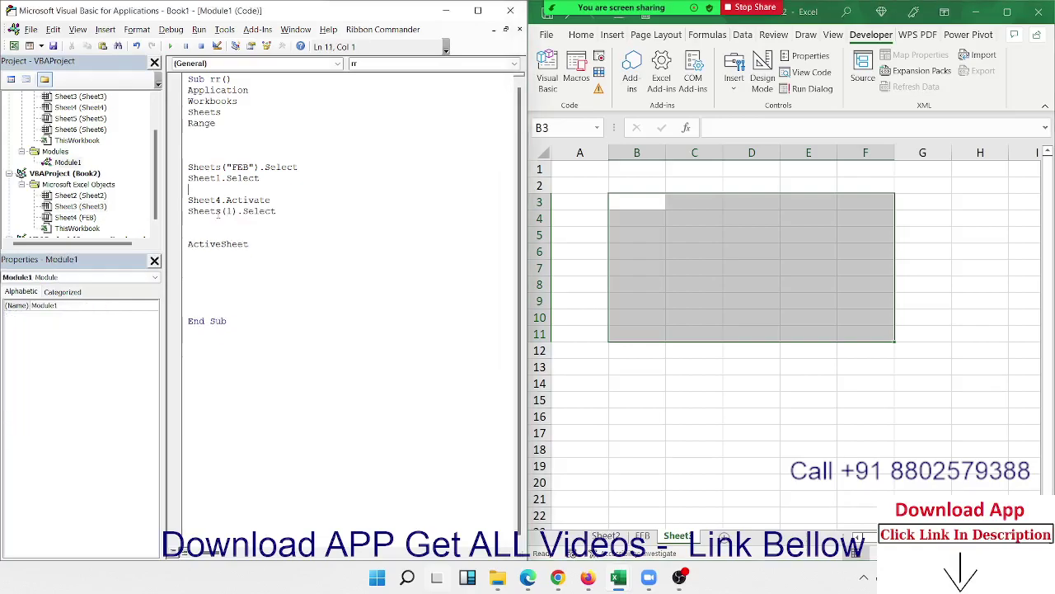
{"action": "key", "text": "BackSpace"}
{"action": "key", "text": "Down"}
{"action": "key", "text": "Down"}
{"action": "key", "text": "Delete"}
{"action": "key", "text": "Delete"}
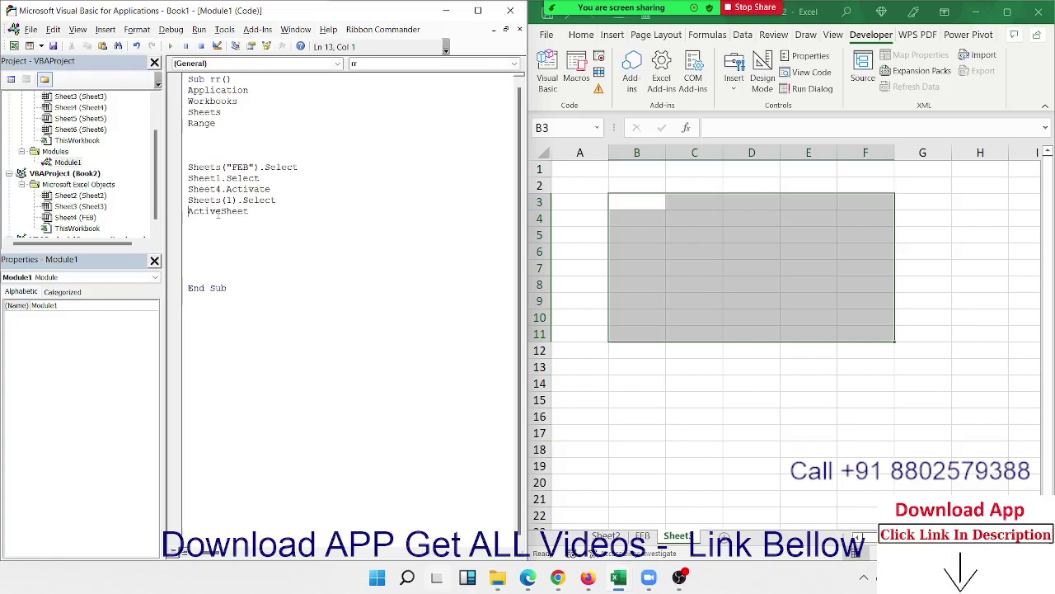
Step: Start a new line below ActiveSheet, dismiss the compile error, and begin typing 'sheets'
{"action": "key", "text": "End"}
{"action": "key", "text": "Return"}
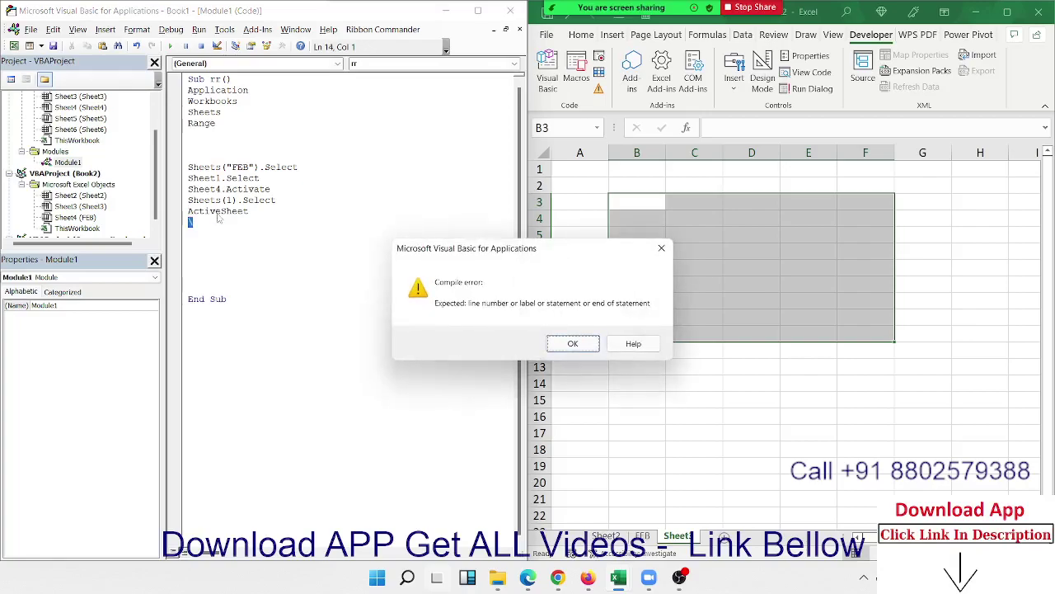
{"action": "key", "text": "Return"}
{"action": "key", "text": "Return"}
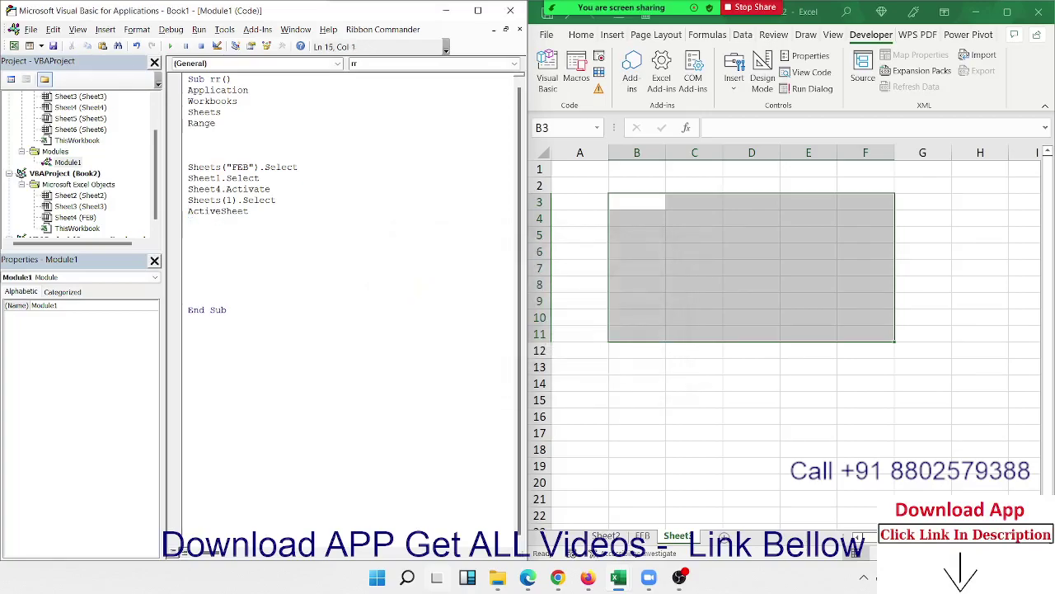
{"action": "type", "text": "sh"}
{"action": "type", "text": "ee"}
{"action": "type", "text": "ts."}
Step: Complete the Sheets.Add statement from IntelliSense and start a new line
{"action": "key", "text": "Down"}
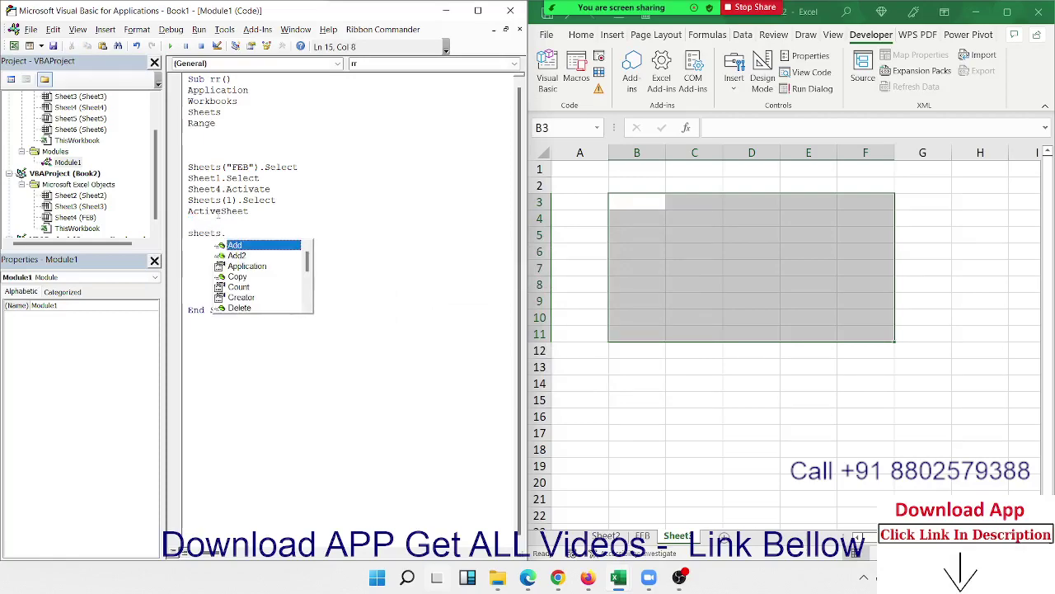
{"action": "key", "text": "Tab"}
{"action": "key", "text": "Return"}
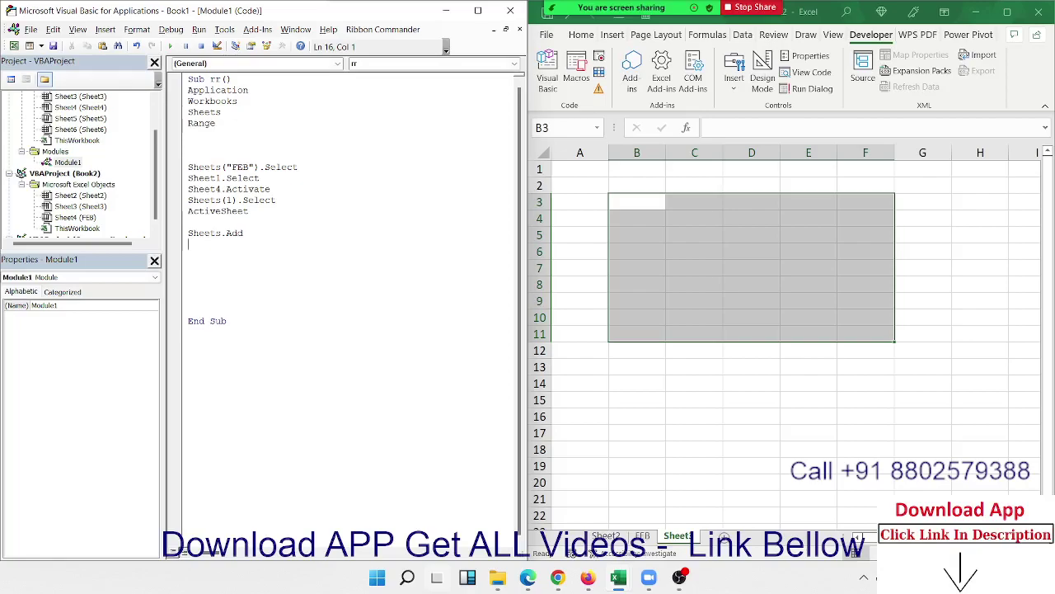
{"action": "key", "text": "shift+Up"}
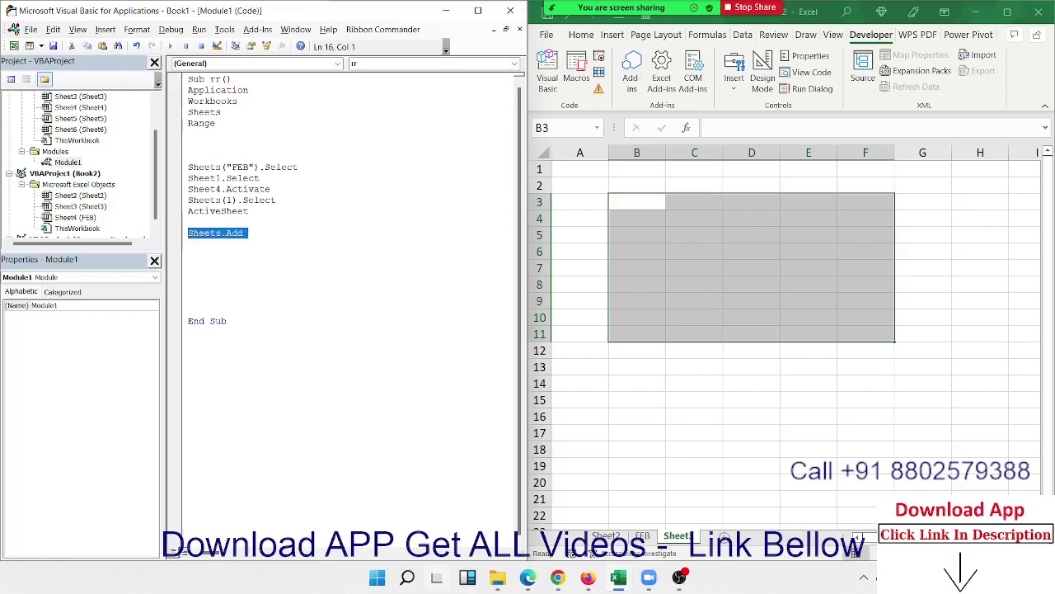
{"action": "key", "text": "shift+Down"}
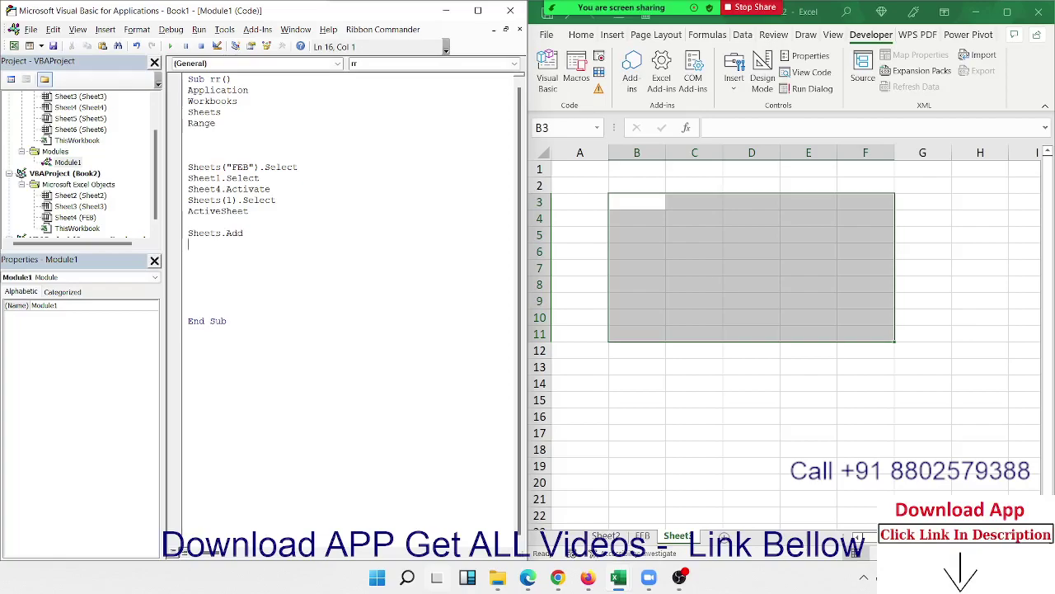
Step: Add ActiveSheet.Name = "Data" and the one-line Sheets.Add.Name = "Data" statement
{"action": "type", "text": "acti"}
{"action": "type", "text": "vesheet"}
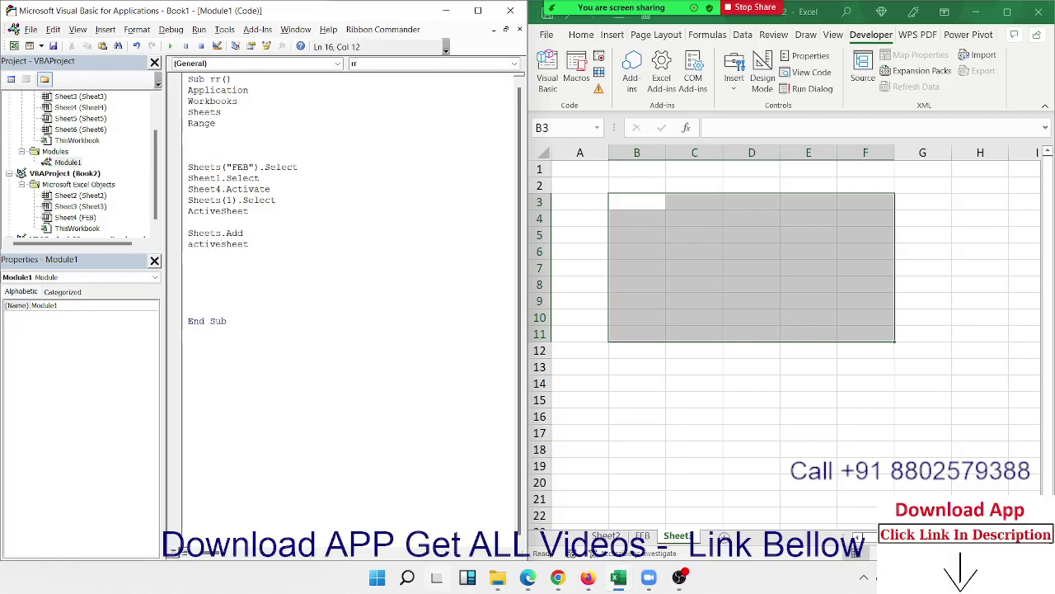
{"action": "type", "text": ".name "}
{"action": "type", "text": "="}
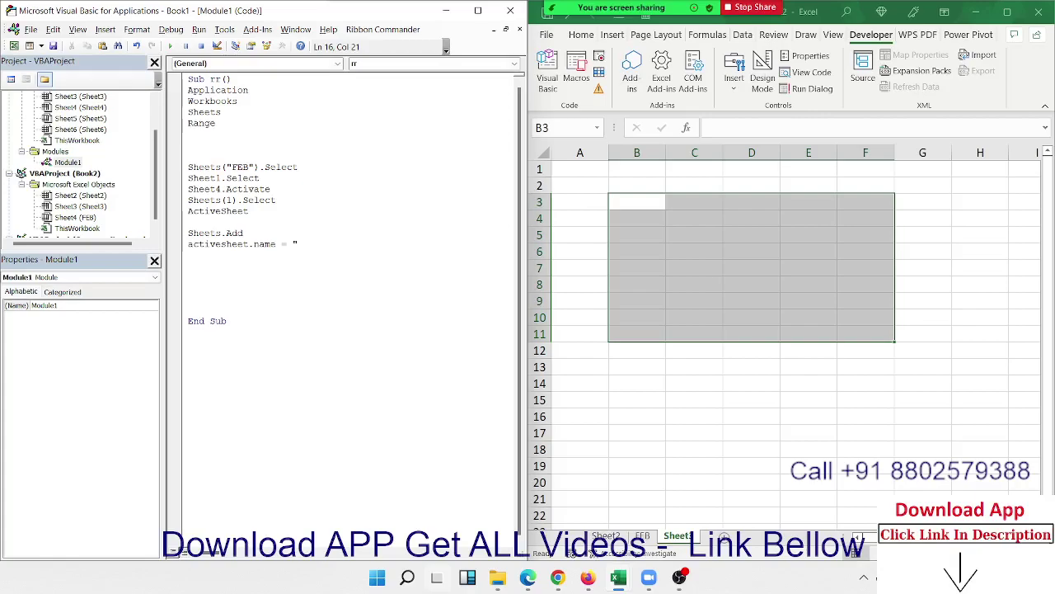
{"action": "type", "text": "Da"}
{"action": "type", "text": "ta"}
{"action": "key", "text": "Return"}
{"action": "key", "text": "Return"}
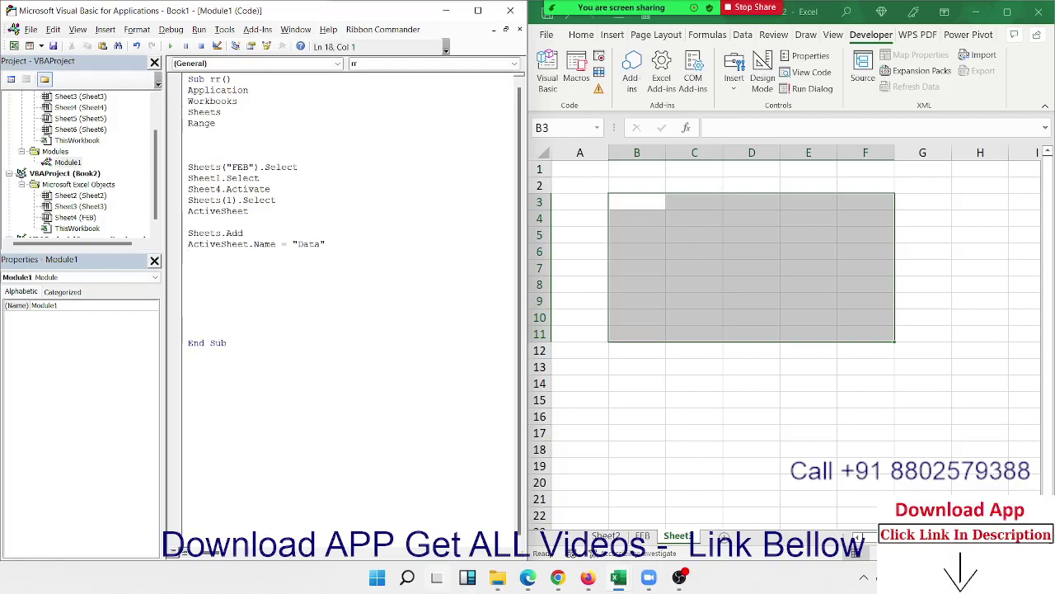
{"action": "type", "text": "sheets"}
{"action": "type", "text": ".Add."}
{"action": "type", "text": "name = "}
{"action": "type", "text": "\"Data\""}
{"action": "key", "text": "Return"}
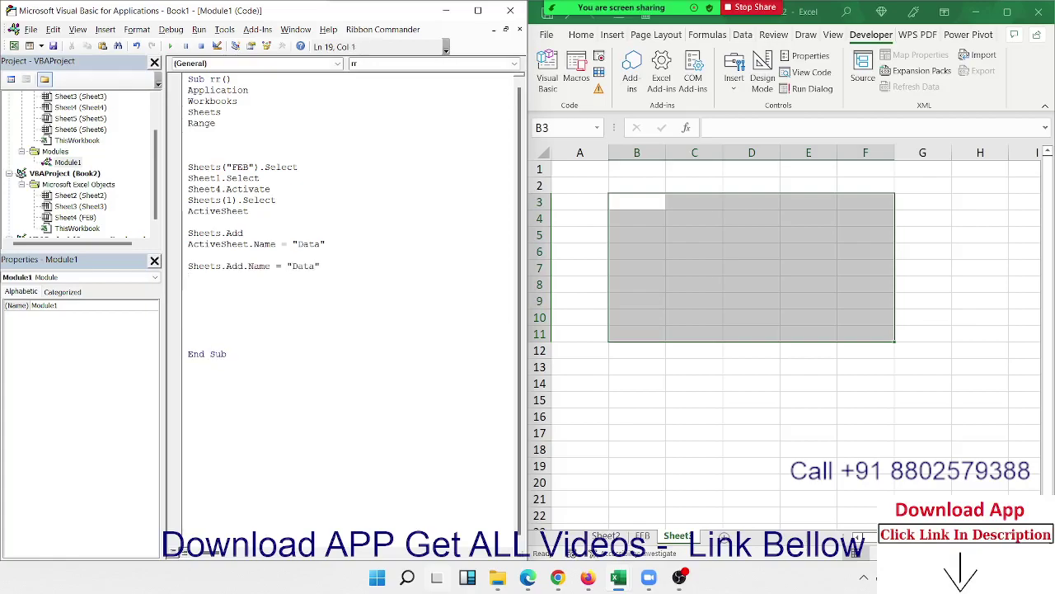
Step: Space out and highlight each of the three add-and-name statements, then open a new line below
{"action": "left_click", "coordinate": [188, 244]}
{"action": "key", "text": "Return"}
{"action": "left_click_drag", "start_coordinate": [188, 232], "coordinate": [248, 232]}
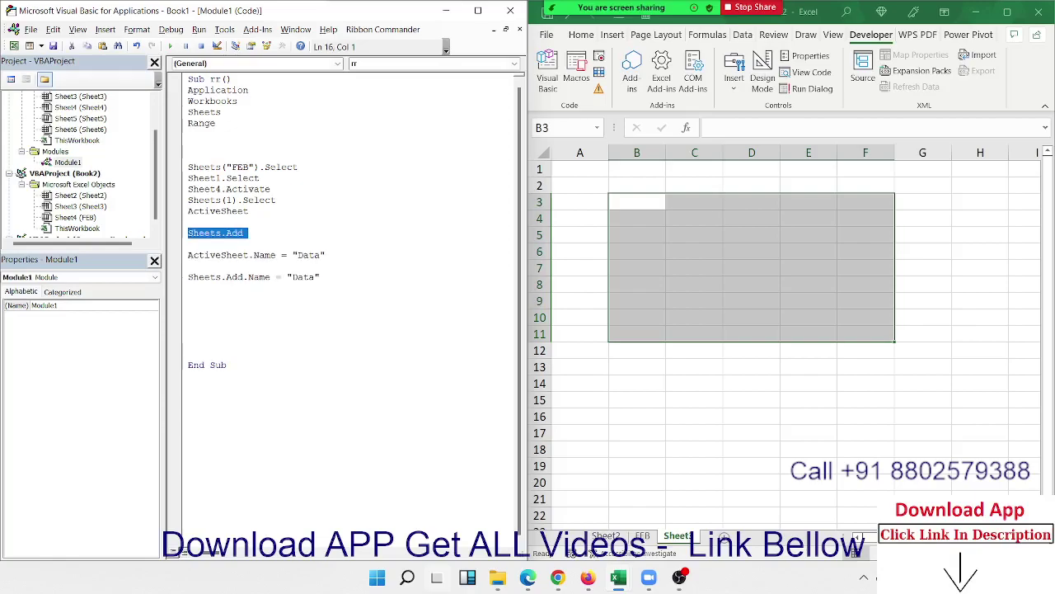
{"action": "left_click_drag", "start_coordinate": [188, 254], "coordinate": [330, 255]}
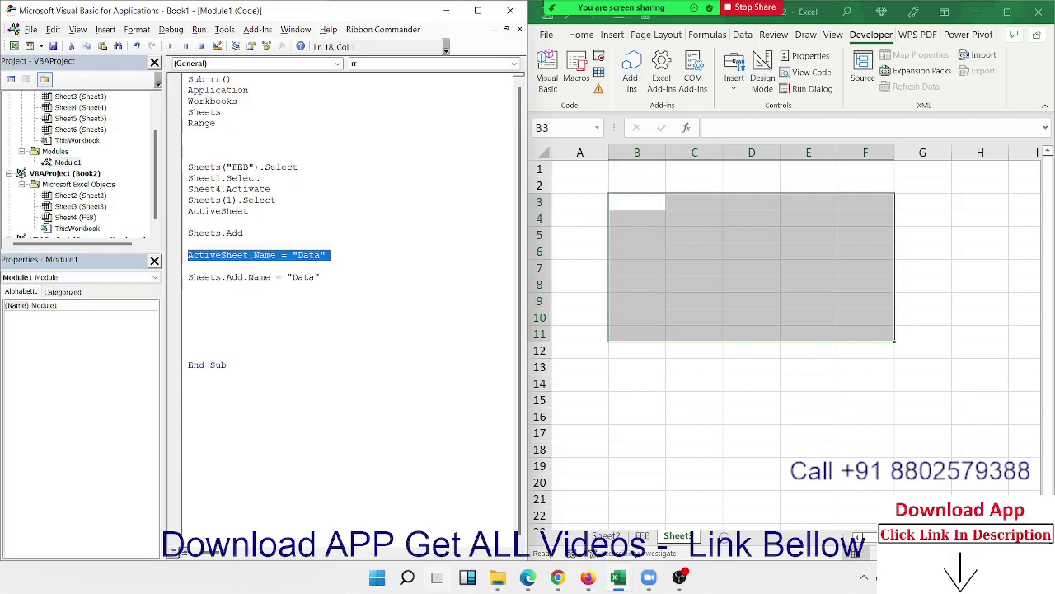
{"action": "left_click", "coordinate": [188, 277]}
{"action": "left_click_drag", "start_coordinate": [188, 277], "coordinate": [326, 278]}
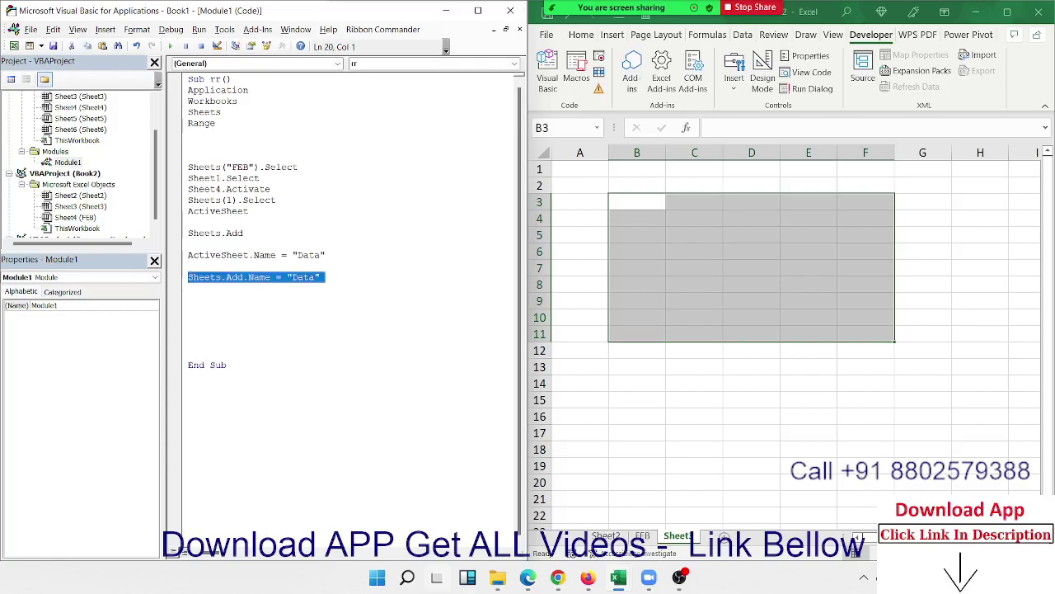
{"action": "left_click", "coordinate": [189, 288]}
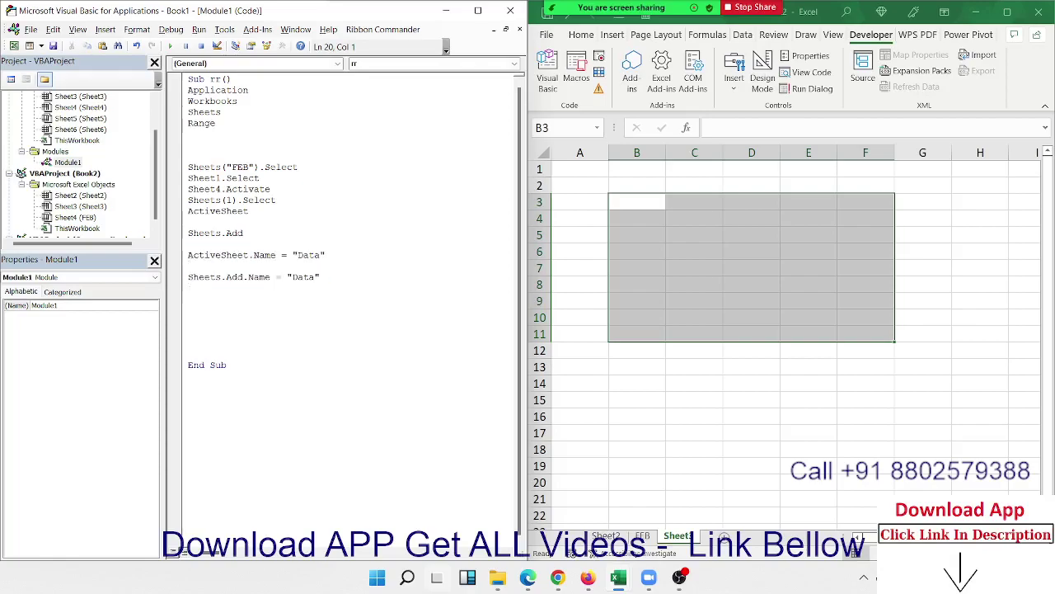
{"action": "key", "text": "Return"}
Step: Write Sheets.Add , Sheets("Sheet3") to add a sheet after Sheet3
{"action": "type", "text": "s"}
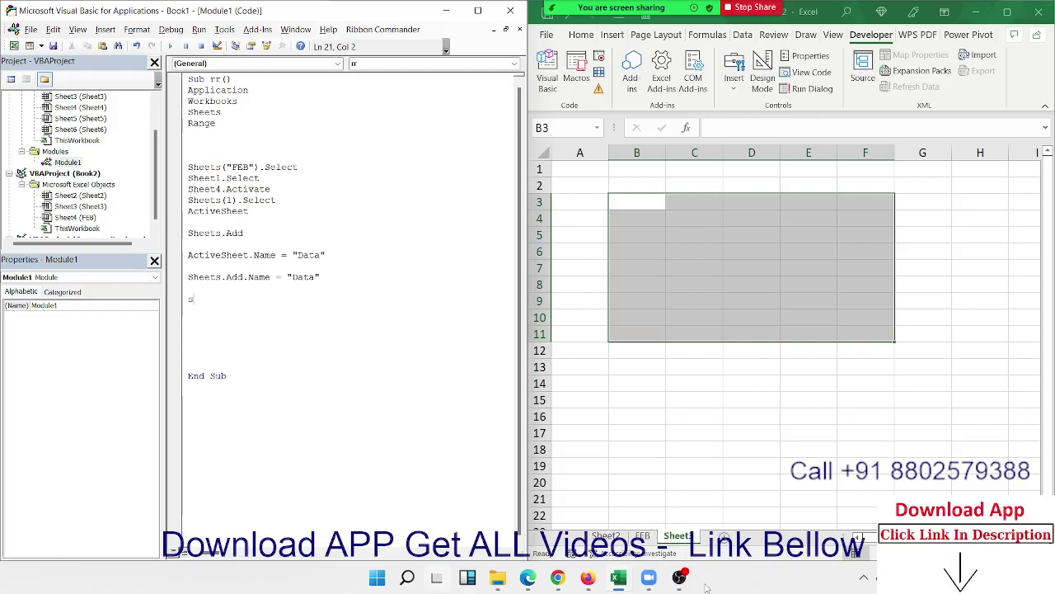
{"action": "type", "text": "heets.a"}
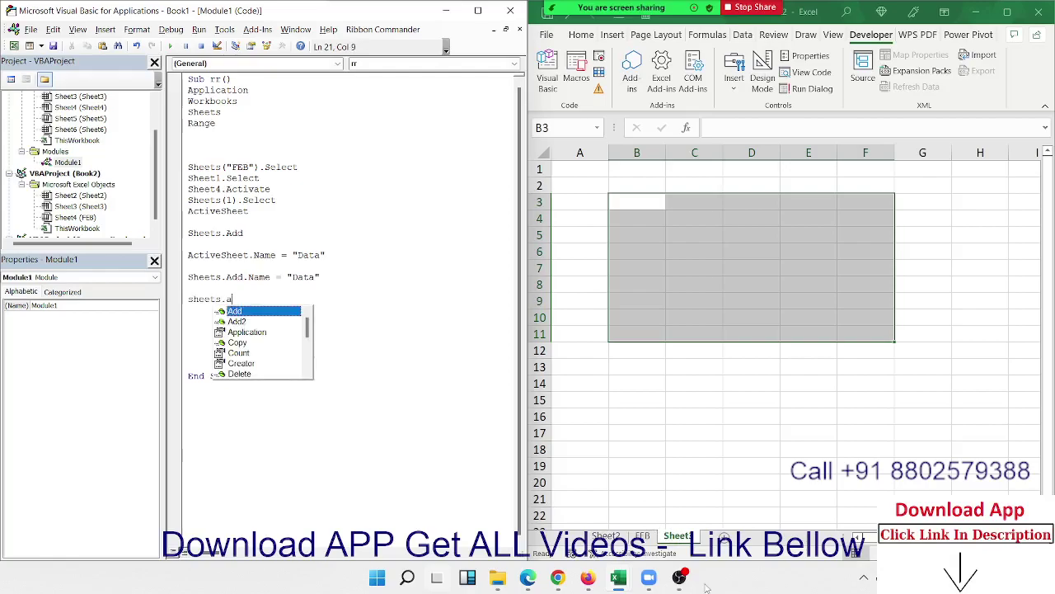
{"action": "type", "text": "dd"}
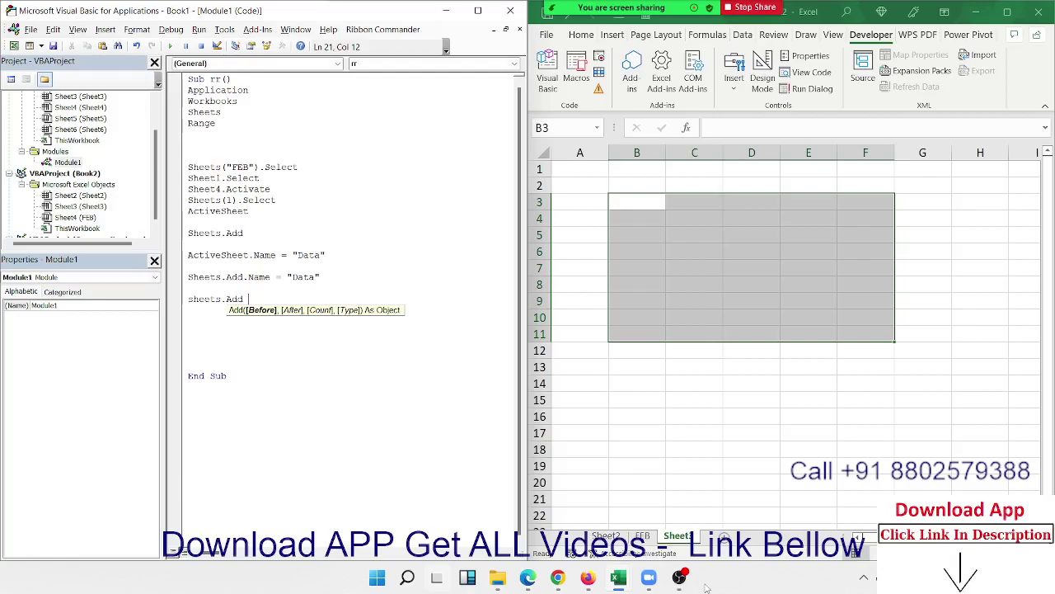
{"action": "type", "text": ","}
{"action": "type", "text": "sheets"}
{"action": "type", "text": "("}
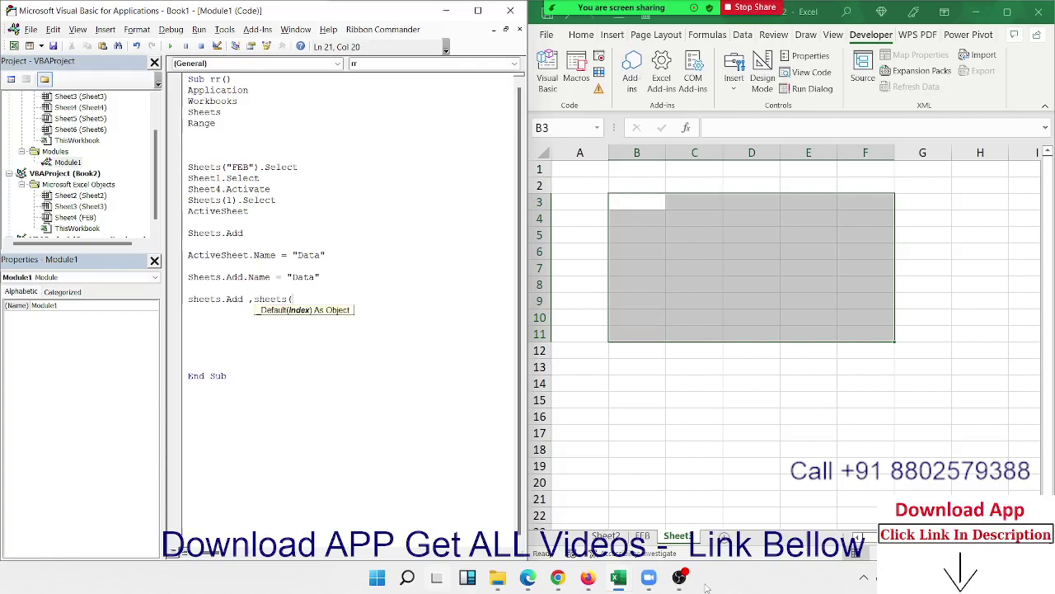
{"action": "type", "text": "\""}
{"action": "type", "text": "Sheet3"}
{"action": "type", "text": "\")"}
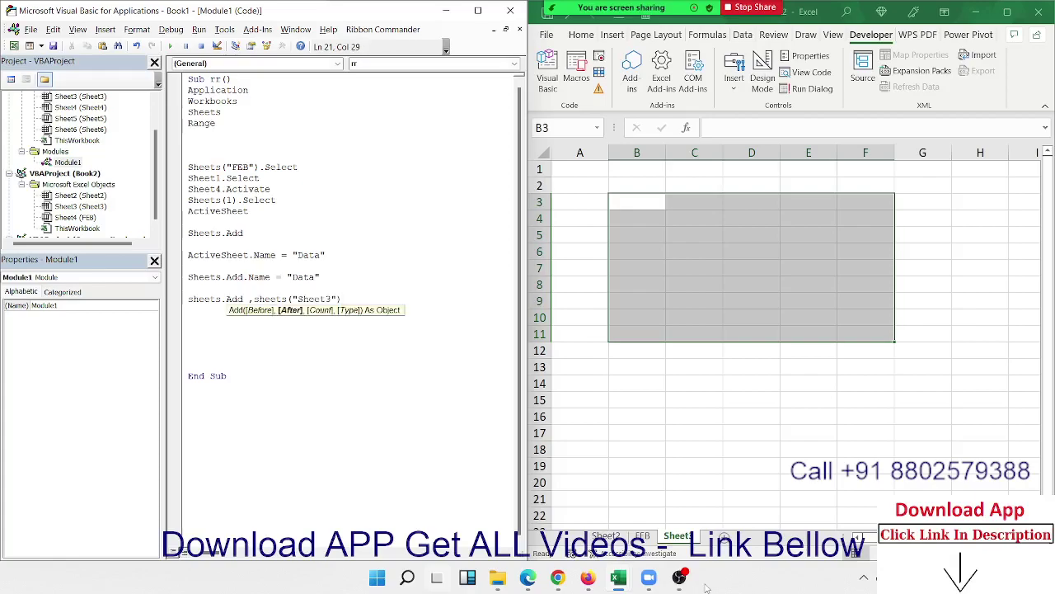
{"action": "key", "text": "Return"}
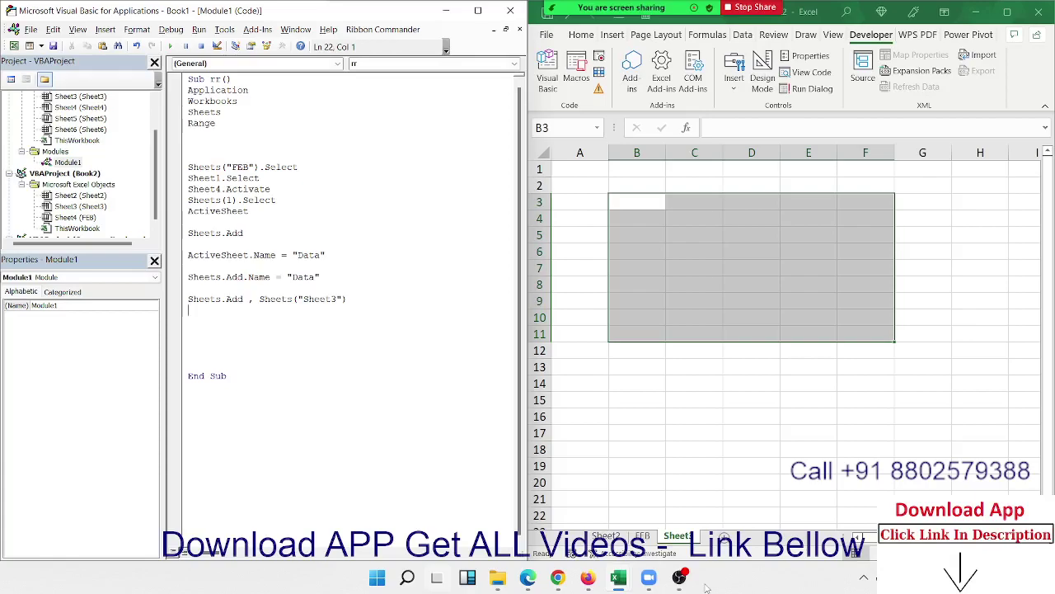
{"action": "key", "text": "Down"}
{"action": "key", "text": "Down"}
{"action": "key", "text": "Up"}
{"action": "key", "text": "Up"}
{"action": "key", "text": "Up"}
{"action": "key", "text": "End"}
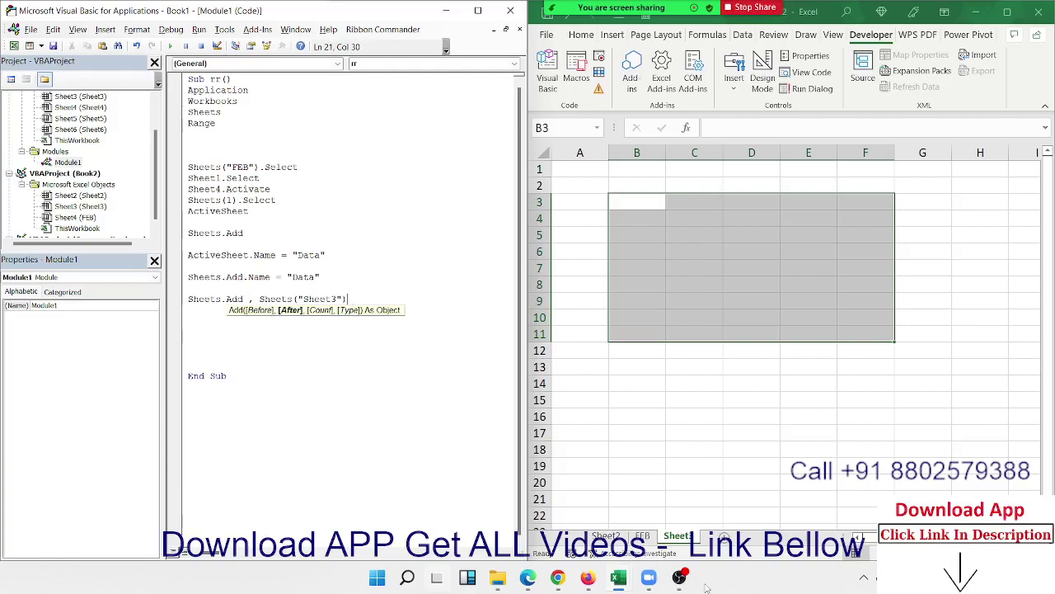
Step: Replace the Sheet3 argument with Sheets(Sheets.Count) and start a new blank line
{"action": "key", "text": "Left"}
{"action": "key", "text": "Left"}
{"action": "key", "text": "BackSpace"}
{"action": "key", "text": "BackSpace"}
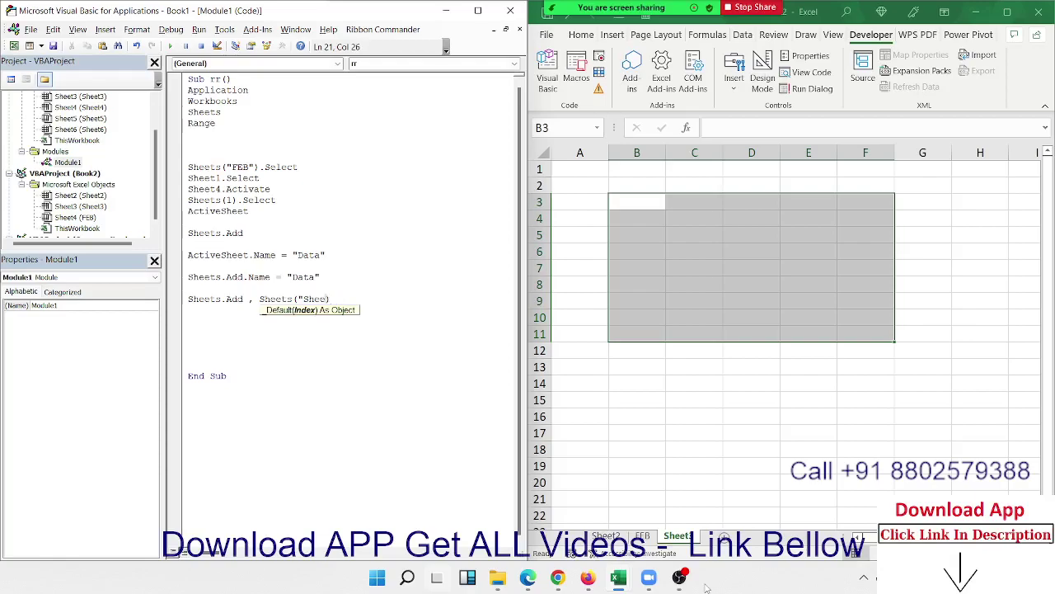
{"action": "key", "text": "BackSpace"}
{"action": "key", "text": "BackSpace"}
{"action": "key", "text": "BackSpace"}
{"action": "key", "text": "BackSpace"}
{"action": "key", "text": "BackSpace"}
{"action": "key", "text": "BackSpace"}
{"action": "type", "text": "3"}
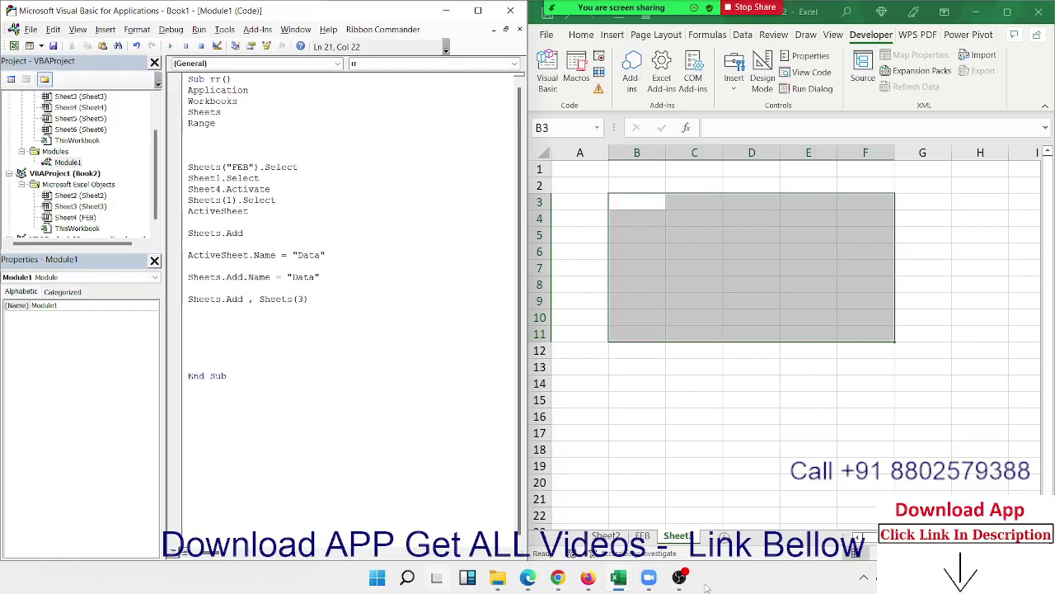
{"action": "key", "text": "BackSpace"}
{"action": "type", "text": "sheet"}
{"action": "type", "text": "s.co"}
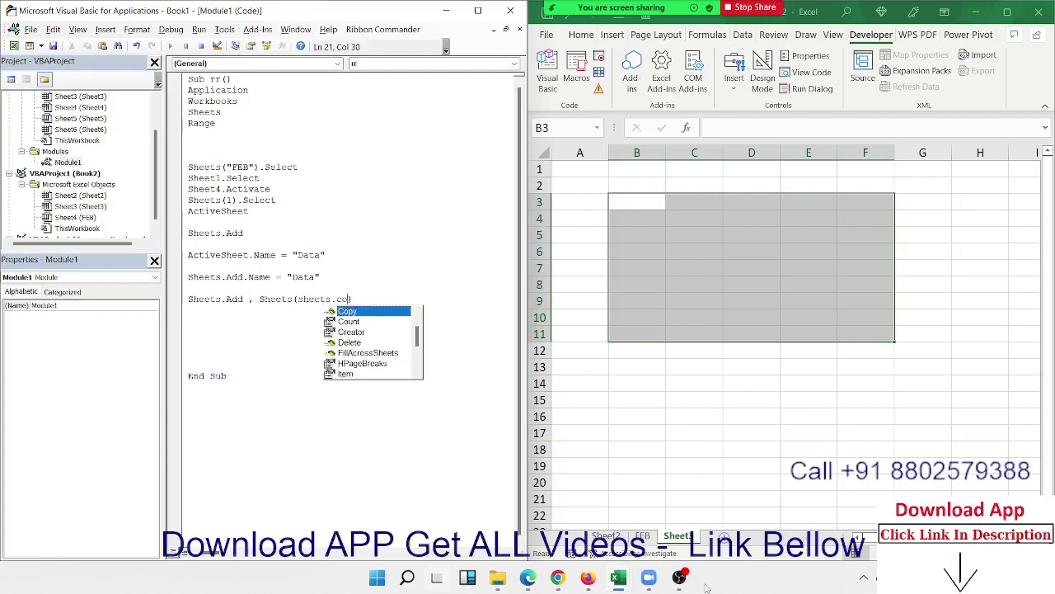
{"action": "type", "text": "u"}
{"action": "key", "text": "Tab"}
{"action": "key", "text": "Down"}
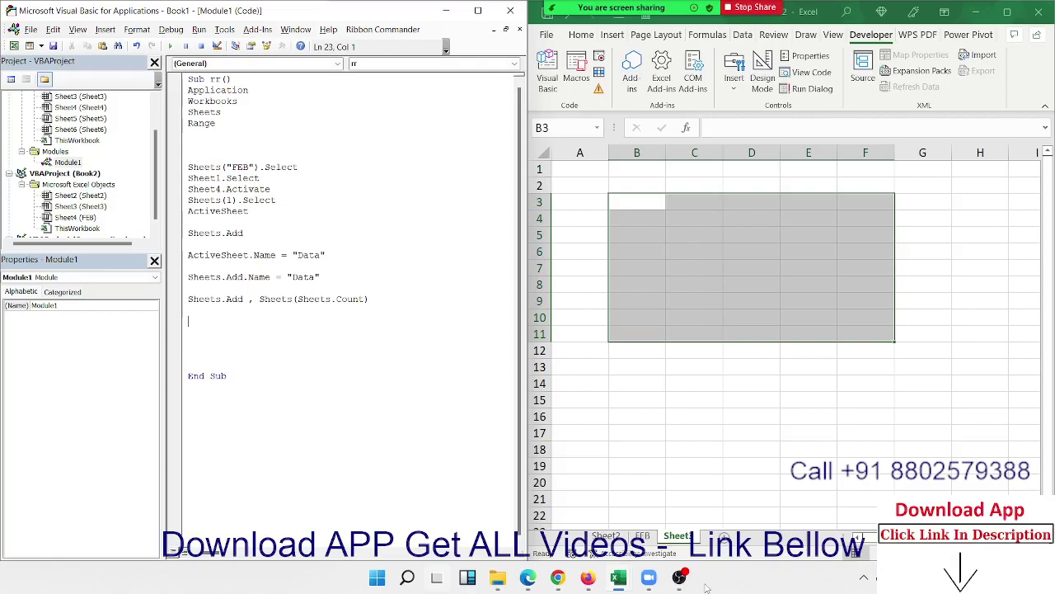
{"action": "key", "text": "Return"}
Step: Add a Sheet2.Move line on the blank line of the macro
{"action": "left_click", "coordinate": [608, 536]}
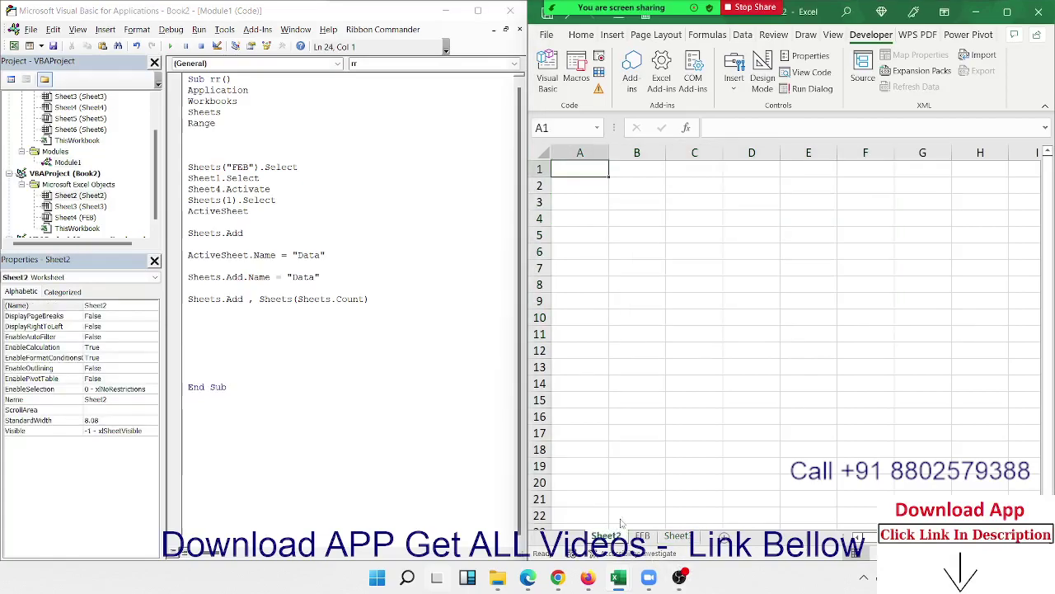
{"action": "left_click", "coordinate": [254, 330]}
{"action": "left_click", "coordinate": [226, 321]}
{"action": "type", "text": "s"}
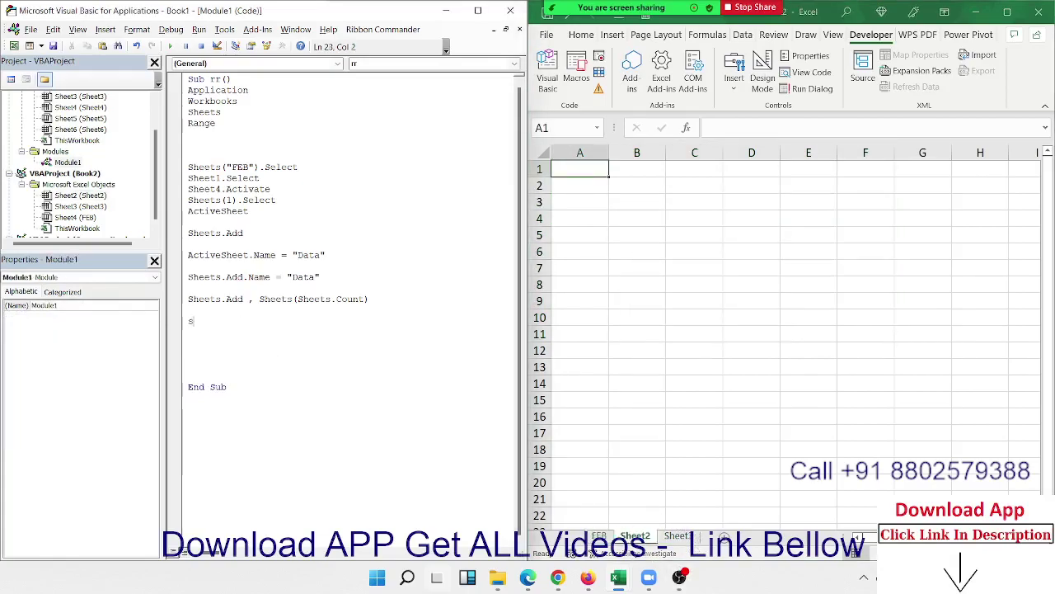
{"action": "type", "text": "heet2."}
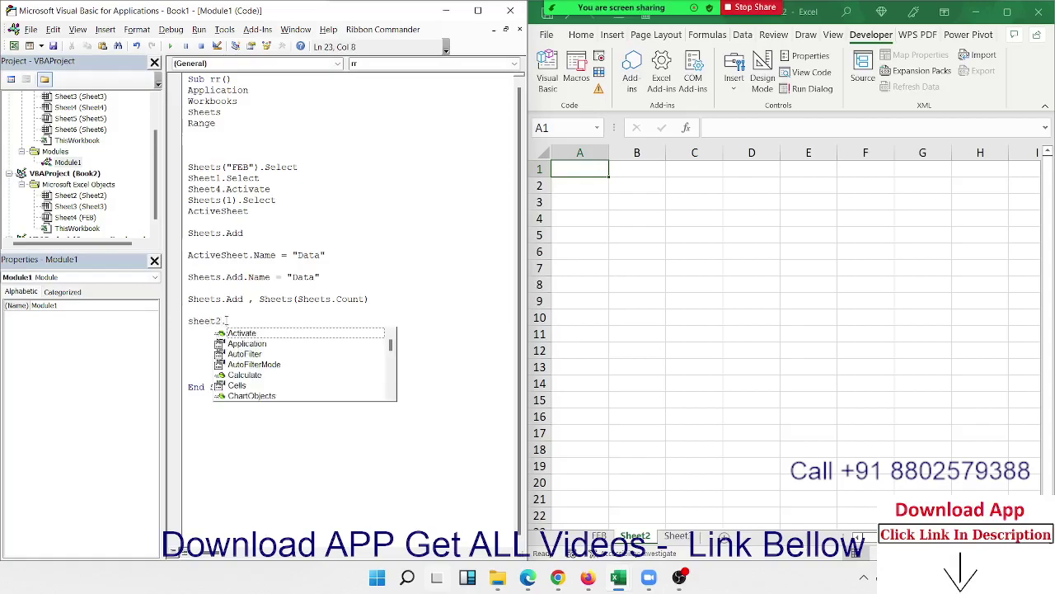
{"action": "type", "text": "mov"}
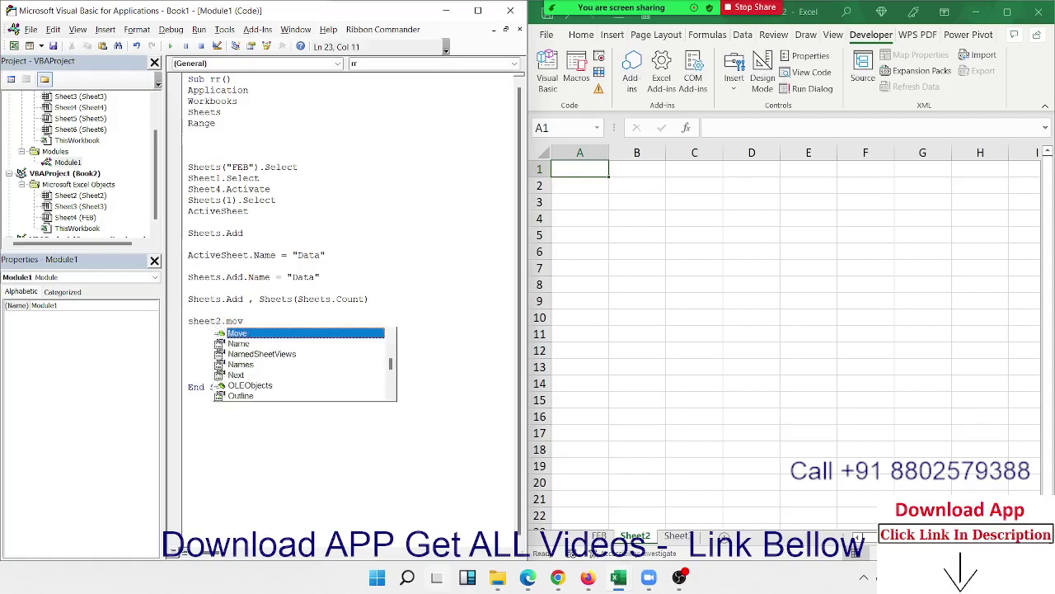
{"action": "key", "text": "Return"}
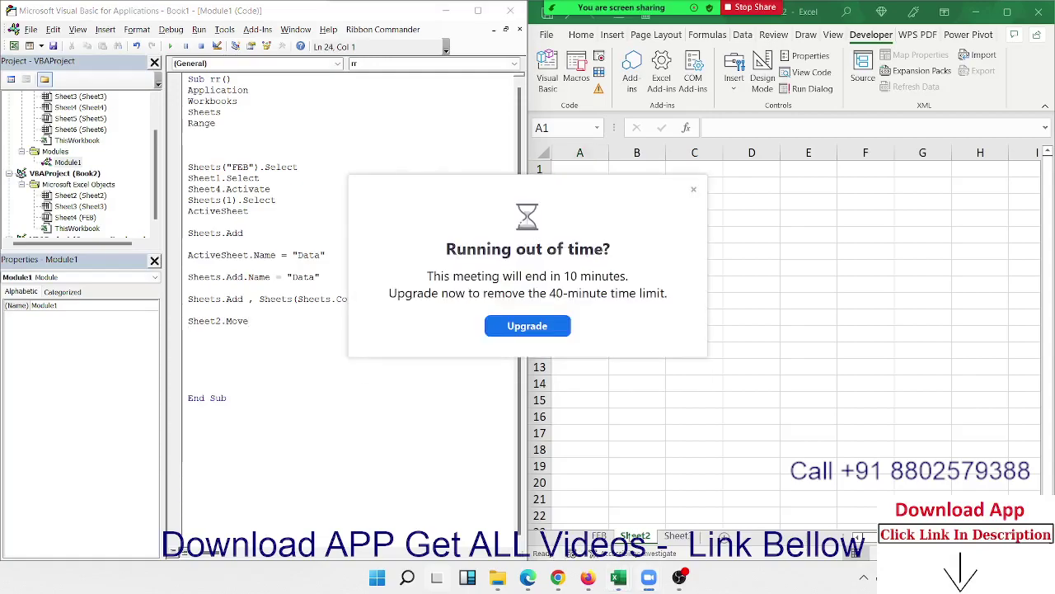
Step: Check Excel's Move or Copy options for Sheet2 with (new book), then close without moving
{"action": "left_click", "coordinate": [694, 189]}
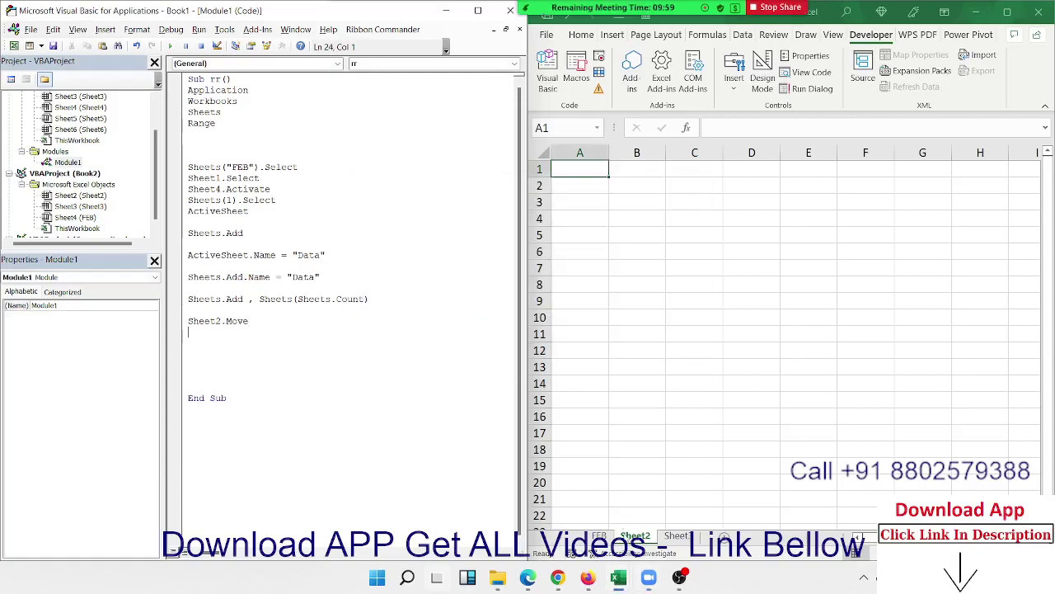
{"action": "right_click", "coordinate": [634, 536]}
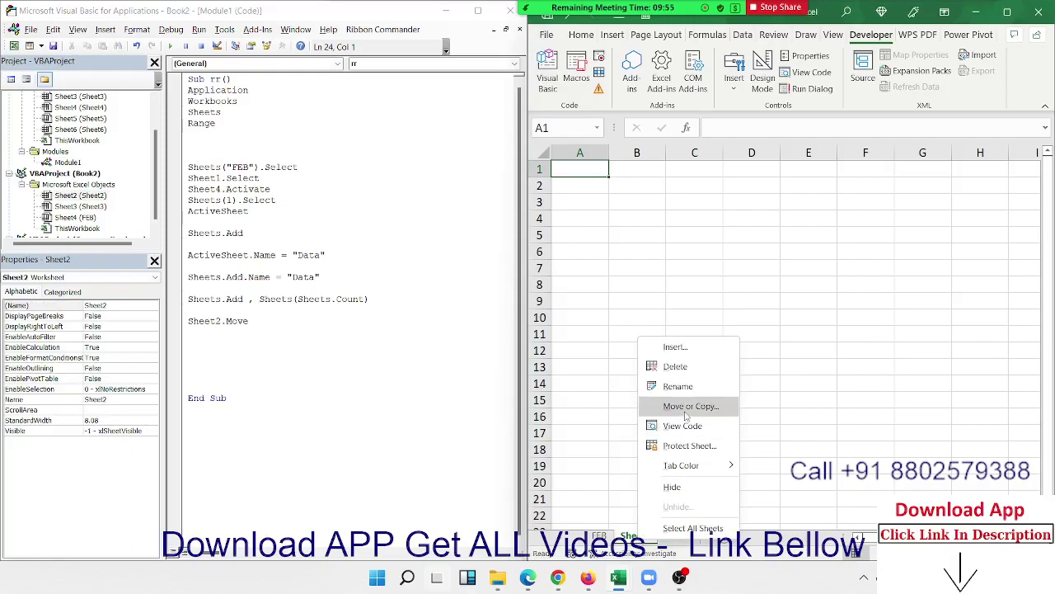
{"action": "left_click", "coordinate": [686, 416]}
{"action": "left_click", "coordinate": [778, 384]}
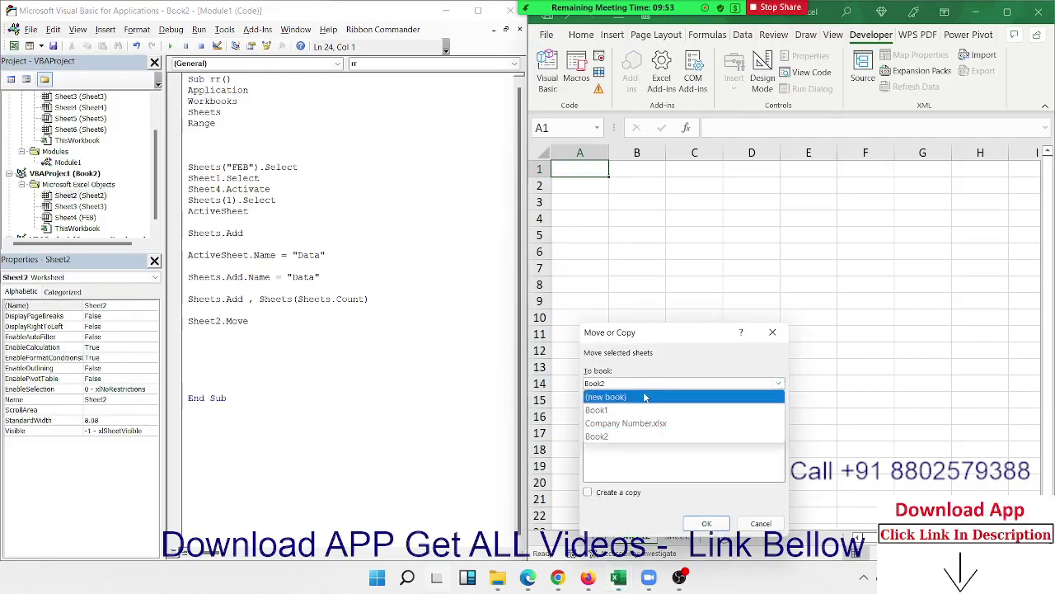
{"action": "left_click", "coordinate": [646, 398]}
{"action": "left_click", "coordinate": [707, 524]}
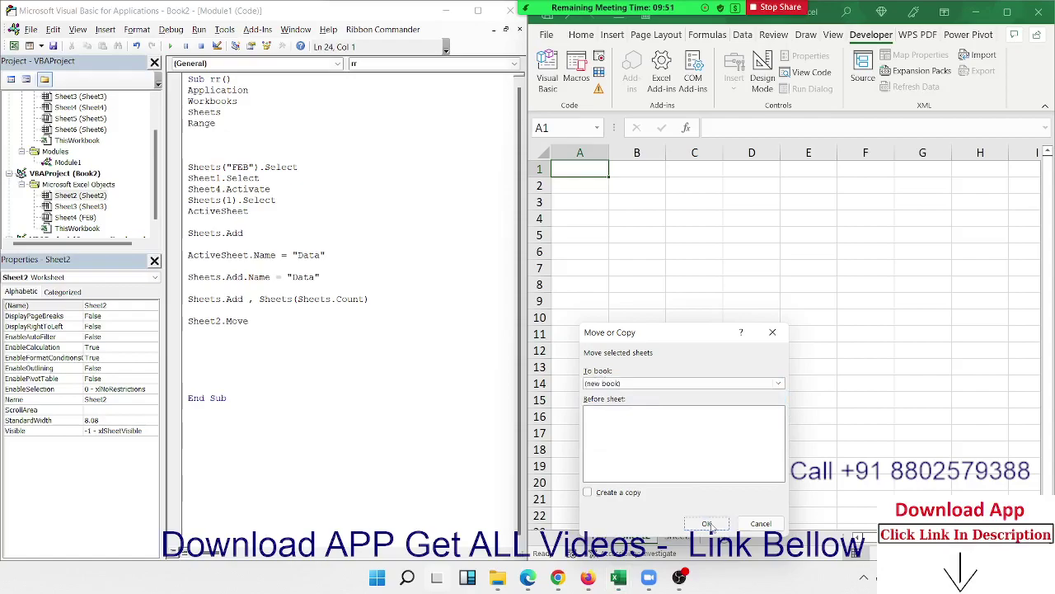
{"action": "left_click_drag", "start_coordinate": [647, 337], "coordinate": [751, 315]}
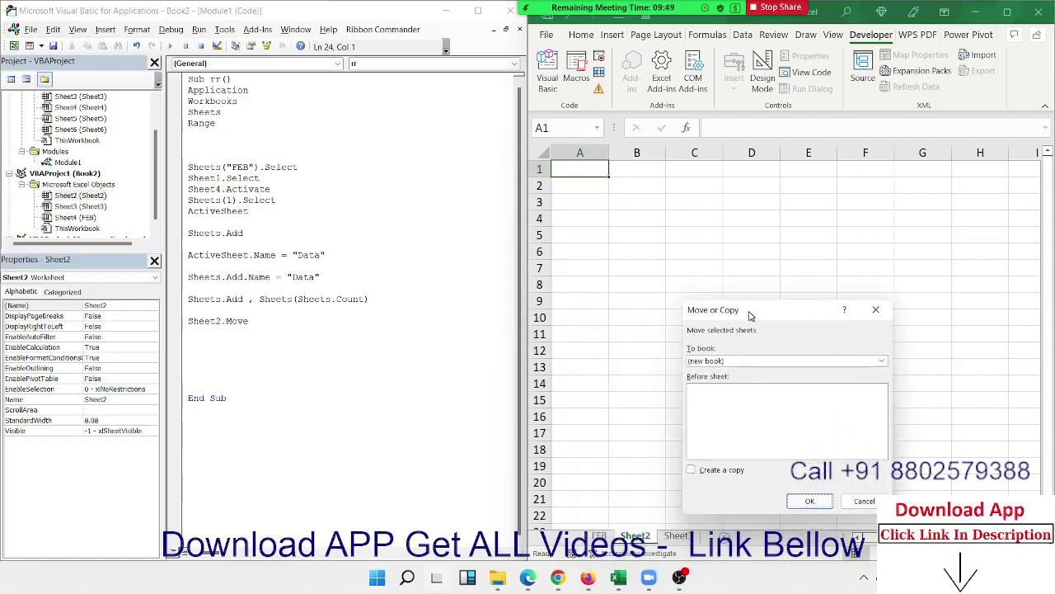
{"action": "left_click", "coordinate": [876, 310]}
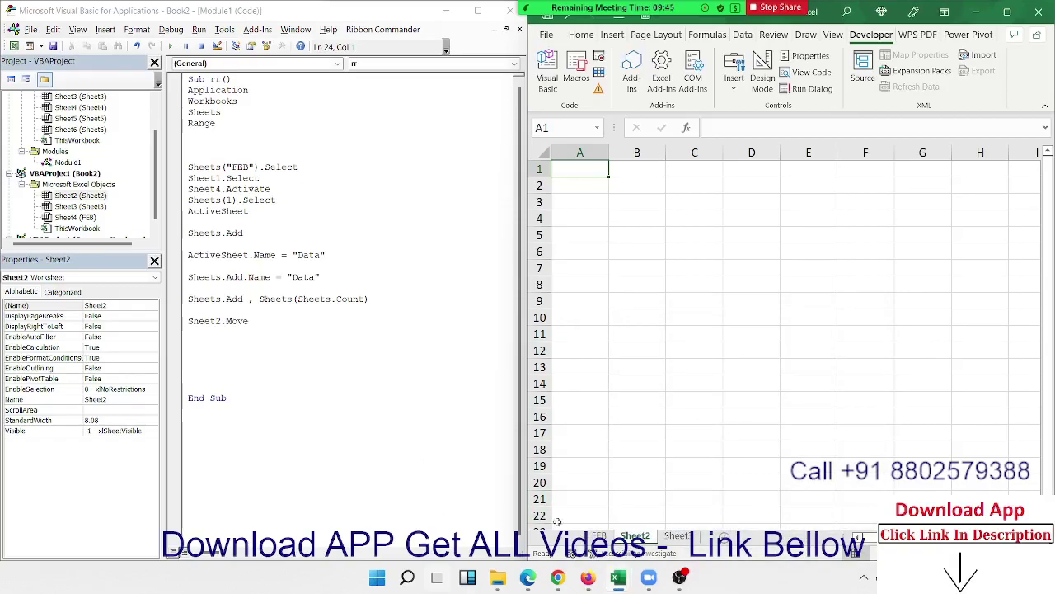
{"action": "left_click", "coordinate": [255, 321]}
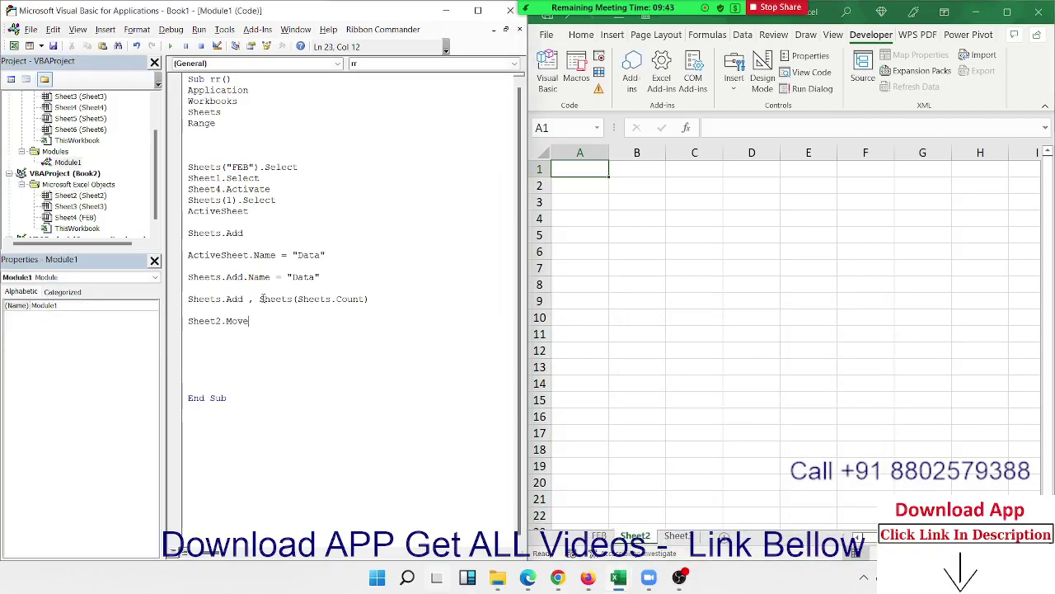
Step: Append , Sheets(Sheets.Count) to the Sheet2.Move line
{"action": "left_click_drag", "start_coordinate": [261, 298], "coordinate": [368, 299]}
{"action": "key", "text": "ctrl+c"}
{"action": "left_click", "coordinate": [265, 329]}
{"action": "left_click", "coordinate": [263, 321]}
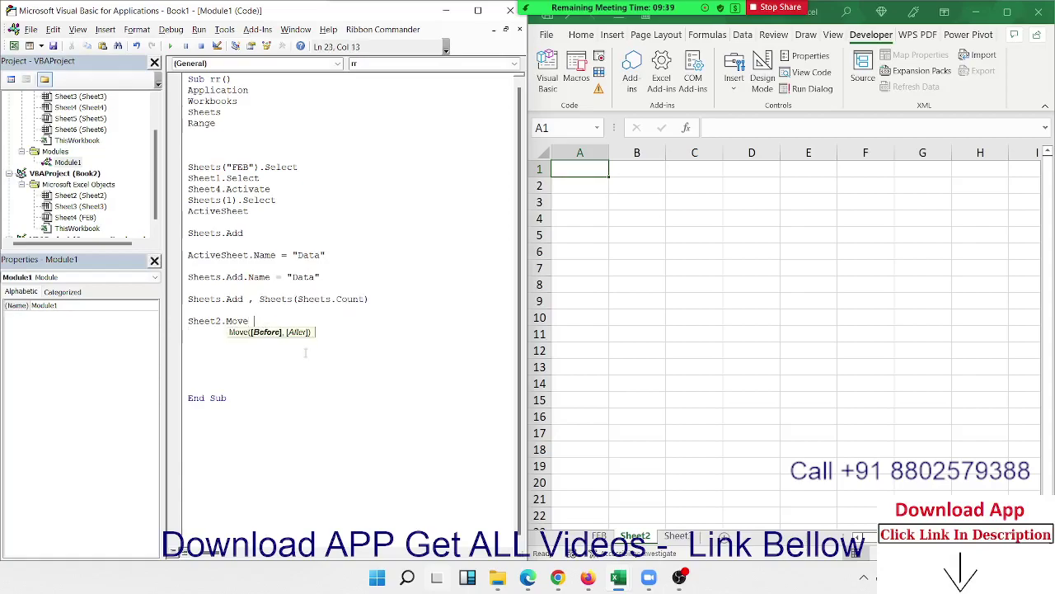
{"action": "type", "text": ","}
{"action": "key", "text": "ctrl+v"}
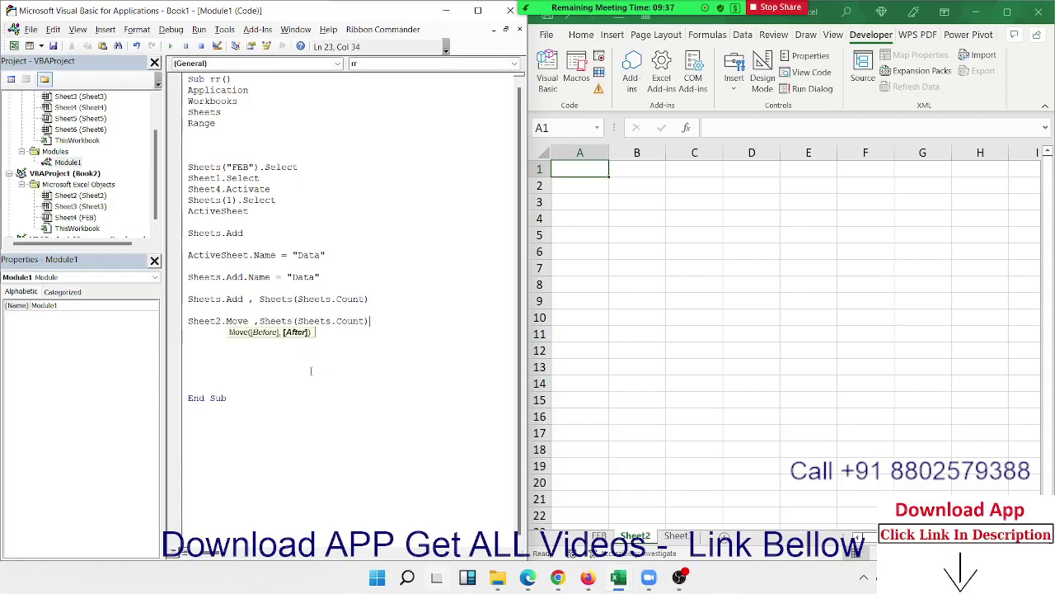
Step: Add a Sheet2.Copy Sheets(Sheets.Count) line, copying the argument from the Move line
{"action": "left_click", "coordinate": [304, 375]}
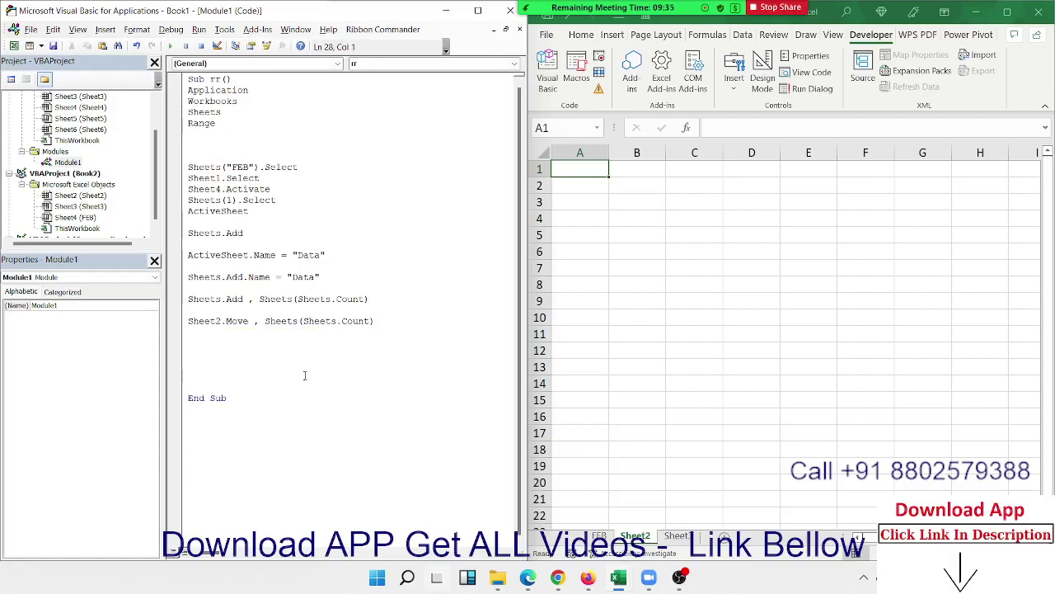
{"action": "left_click", "coordinate": [241, 339]}
{"action": "key", "text": "Return"}
{"action": "type", "text": "sheet"}
{"action": "type", "text": "2.cop"}
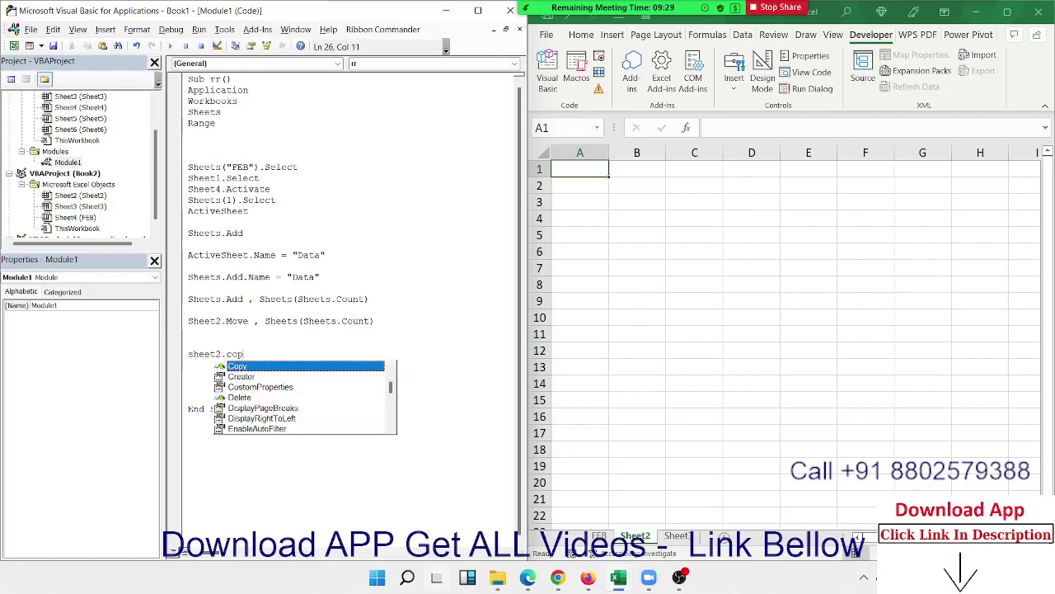
{"action": "key", "text": "Tab"}
{"action": "left_click", "coordinate": [259, 375]}
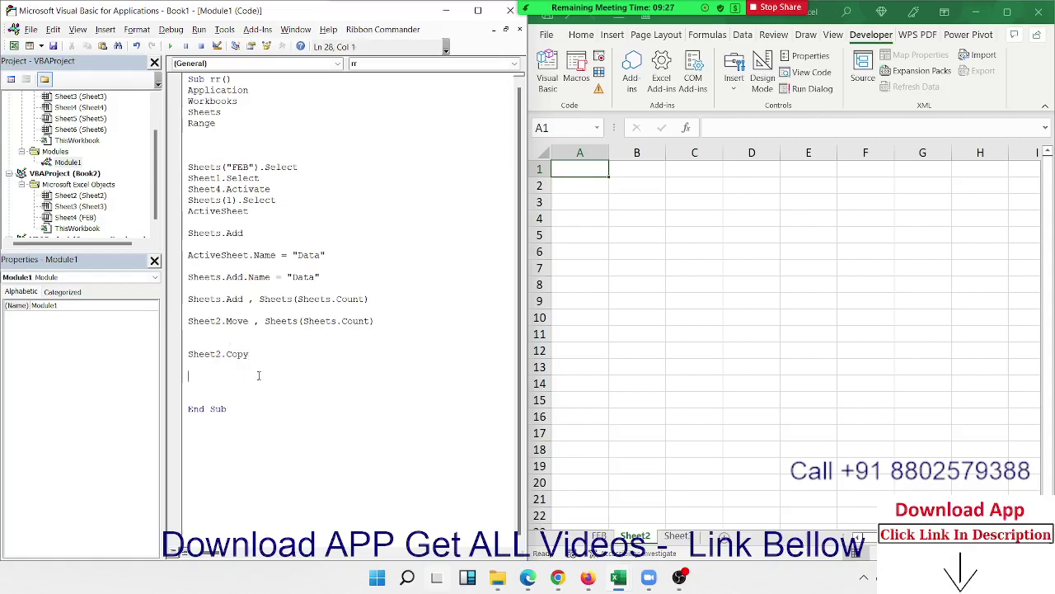
{"action": "left_click_drag", "start_coordinate": [265, 320], "coordinate": [374, 321]}
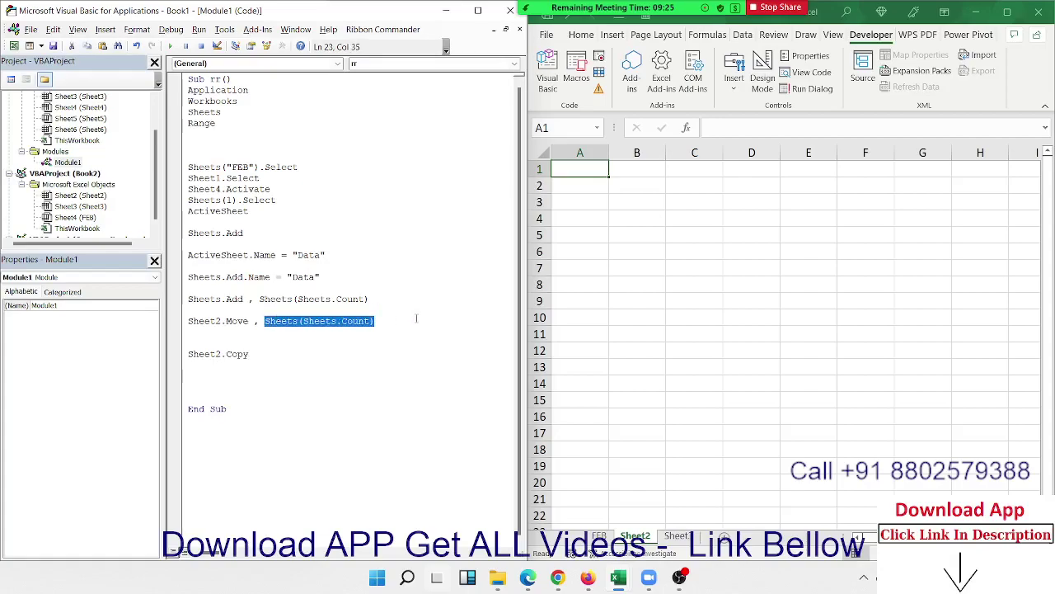
{"action": "key", "text": "ctrl+c"}
{"action": "left_click", "coordinate": [280, 357]}
{"action": "key", "text": "ctrl+v"}
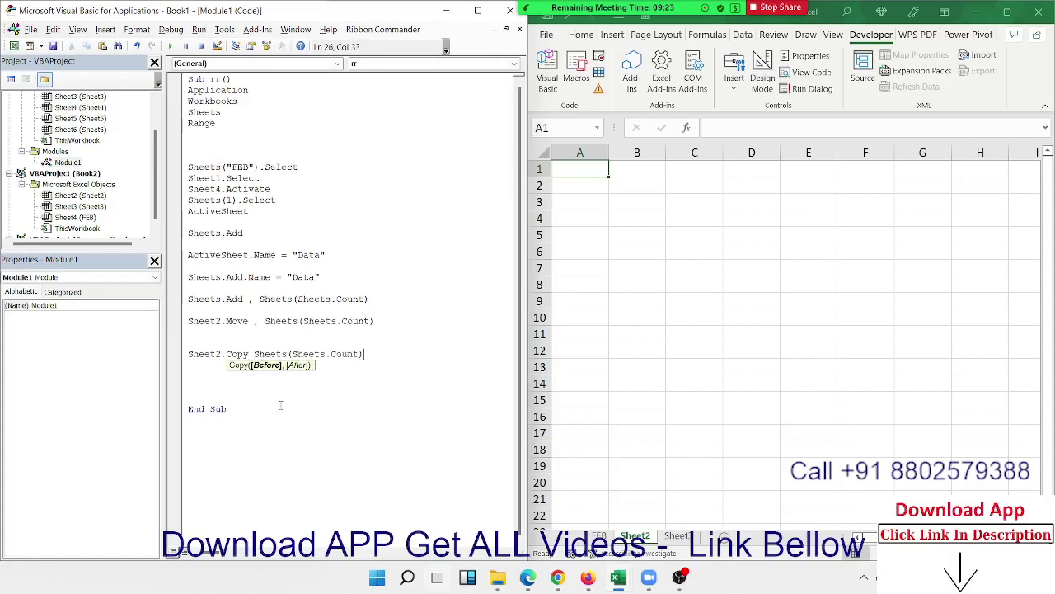
{"action": "left_click", "coordinate": [280, 405]}
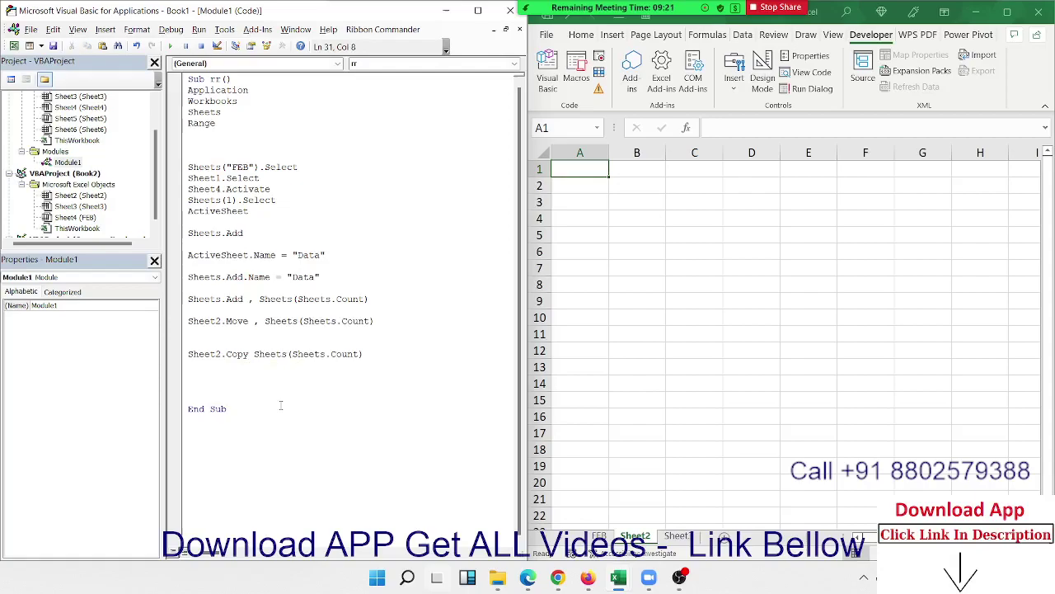
{"action": "mouse_move", "coordinate": [618, 586]}
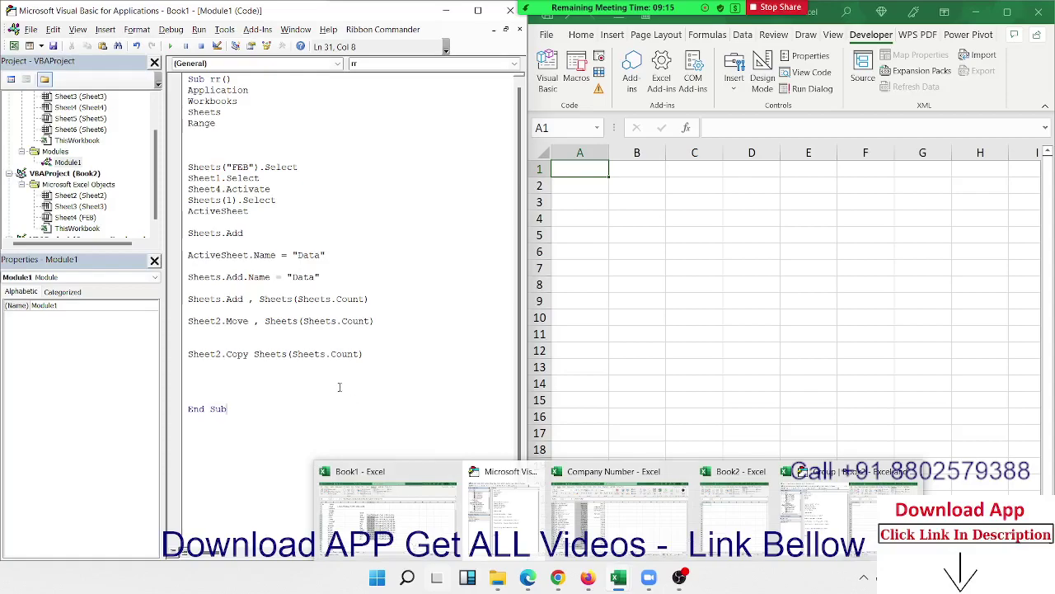
Step: Insert Workbooks("Book1.xlsx"). before Sheets so Sheet2.Copy targets Book1's last sheet
{"action": "left_click", "coordinate": [272, 386]}
{"action": "left_click", "coordinate": [255, 354]}
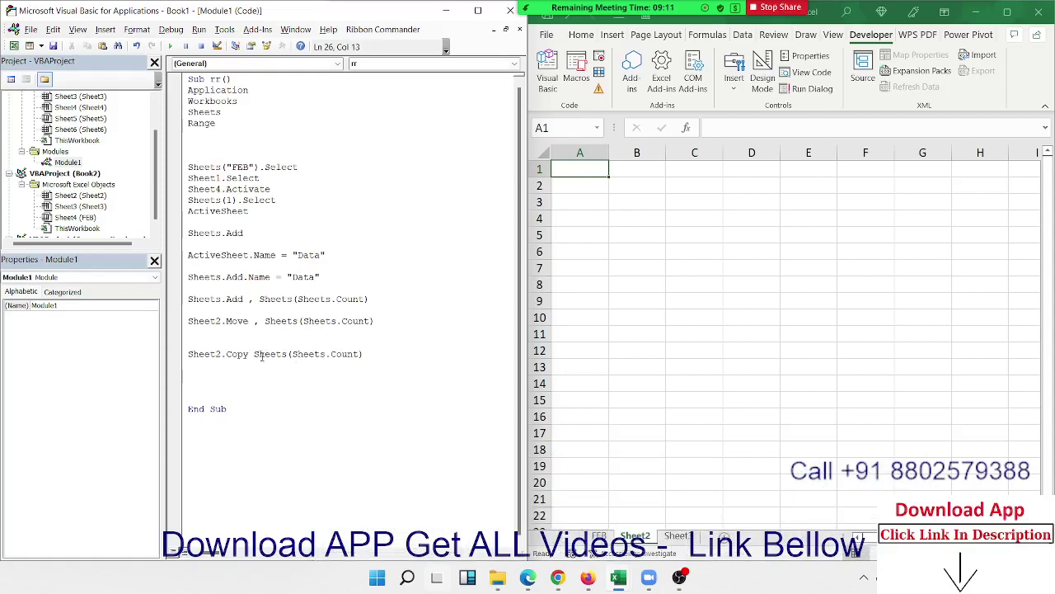
{"action": "type", "text": "wor"}
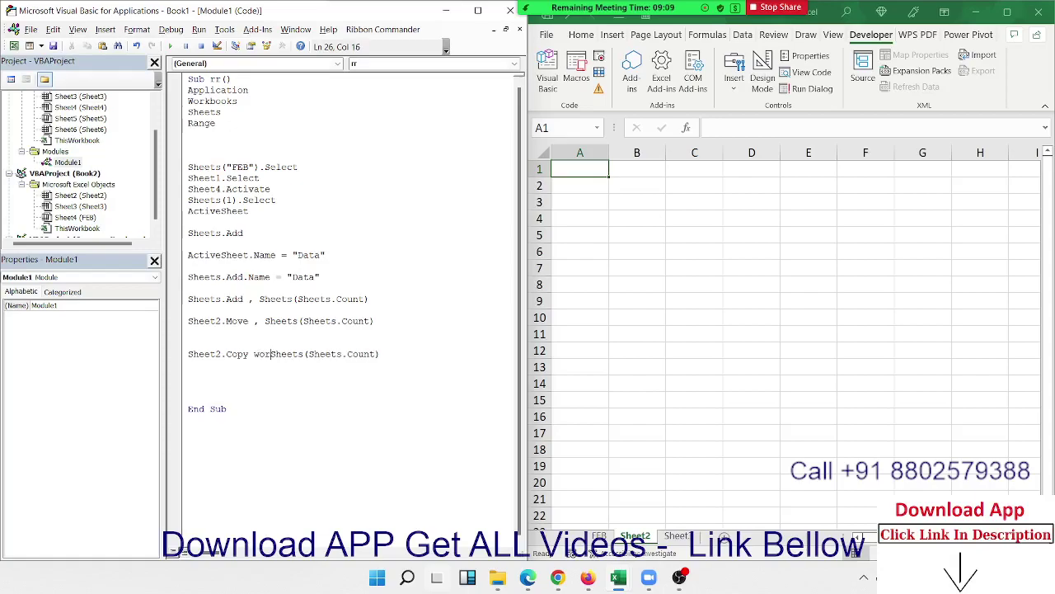
{"action": "type", "text": "kb"}
{"action": "type", "text": "ooks"}
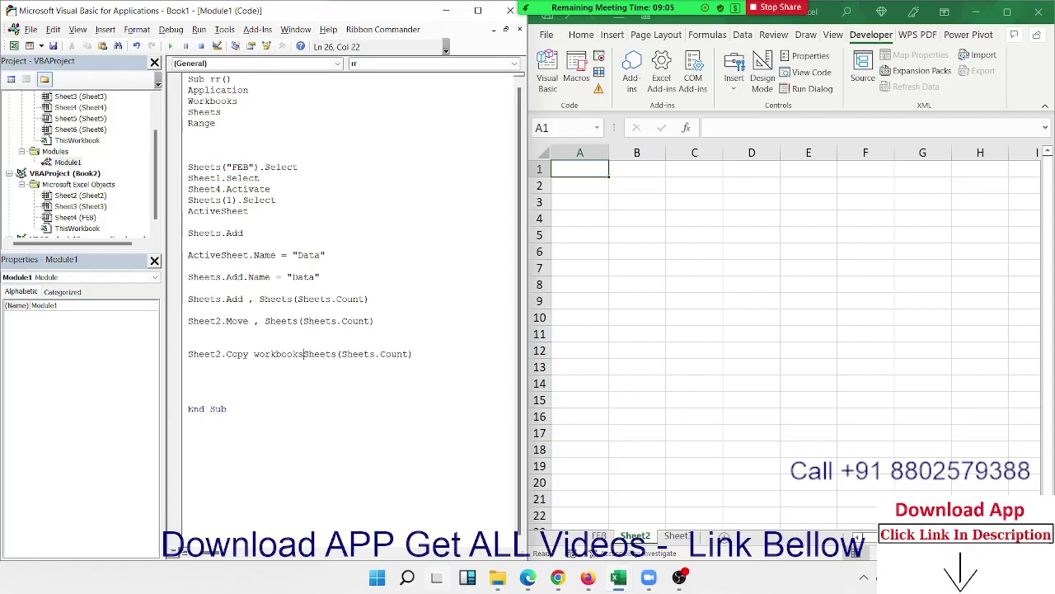
{"action": "type", "text": "("}
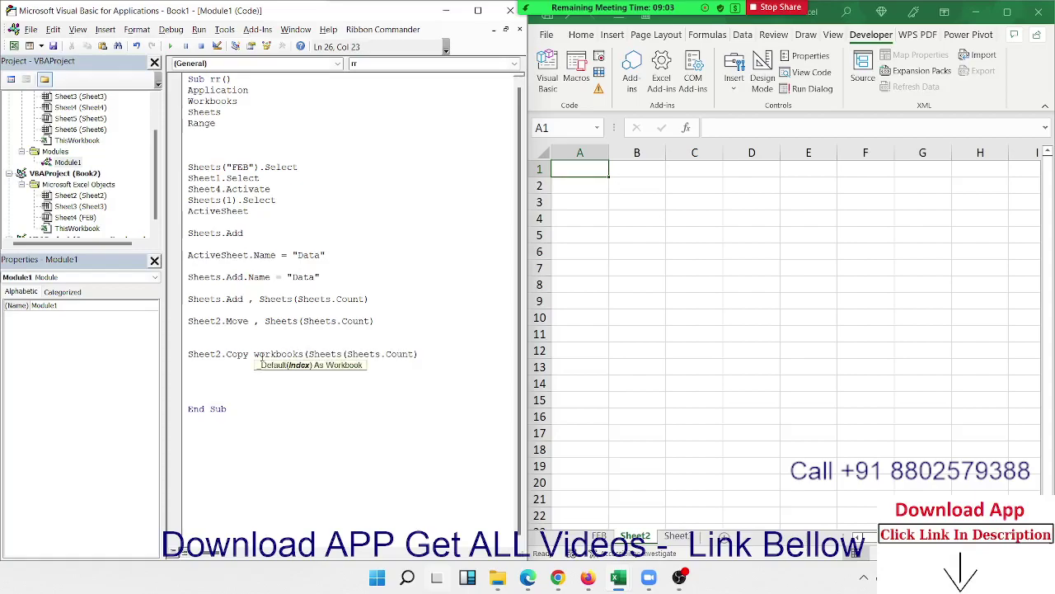
{"action": "type", "text": "\"Book1"}
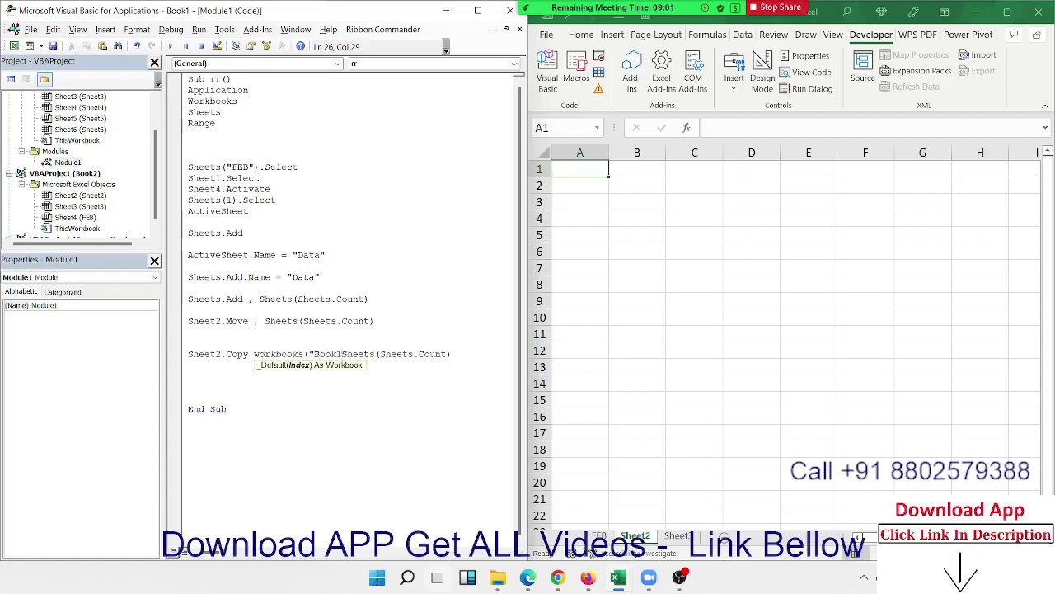
{"action": "type", "text": ".xlsx"}
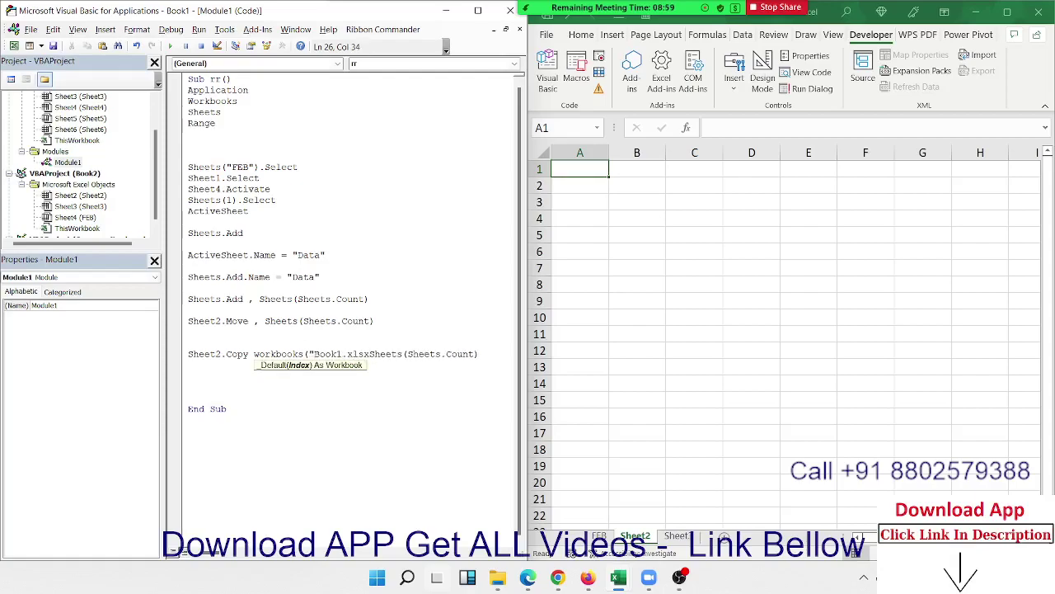
{"action": "type", "text": "\")"}
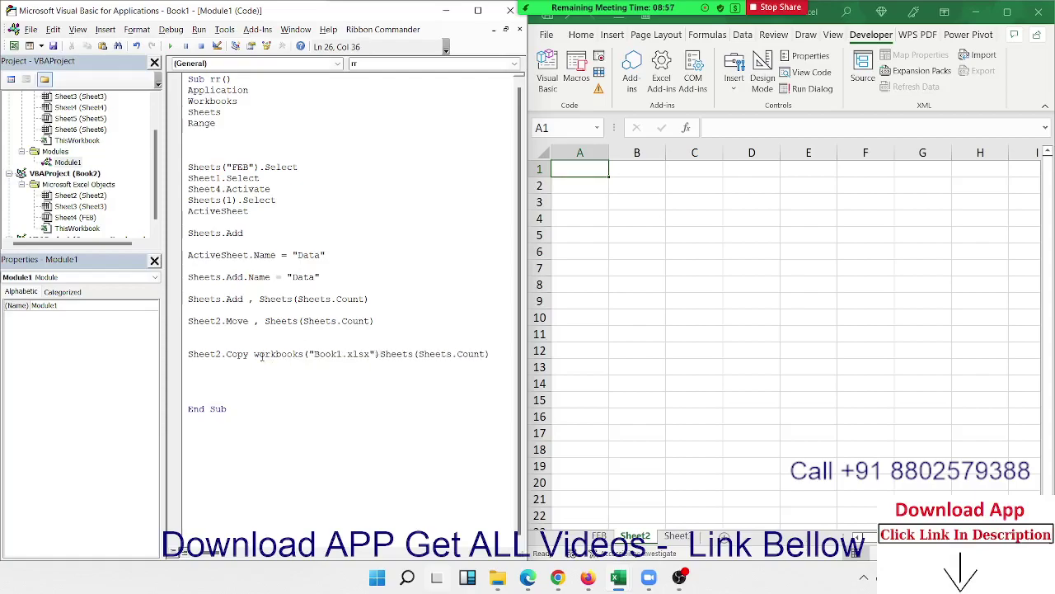
{"action": "type", "text": "."}
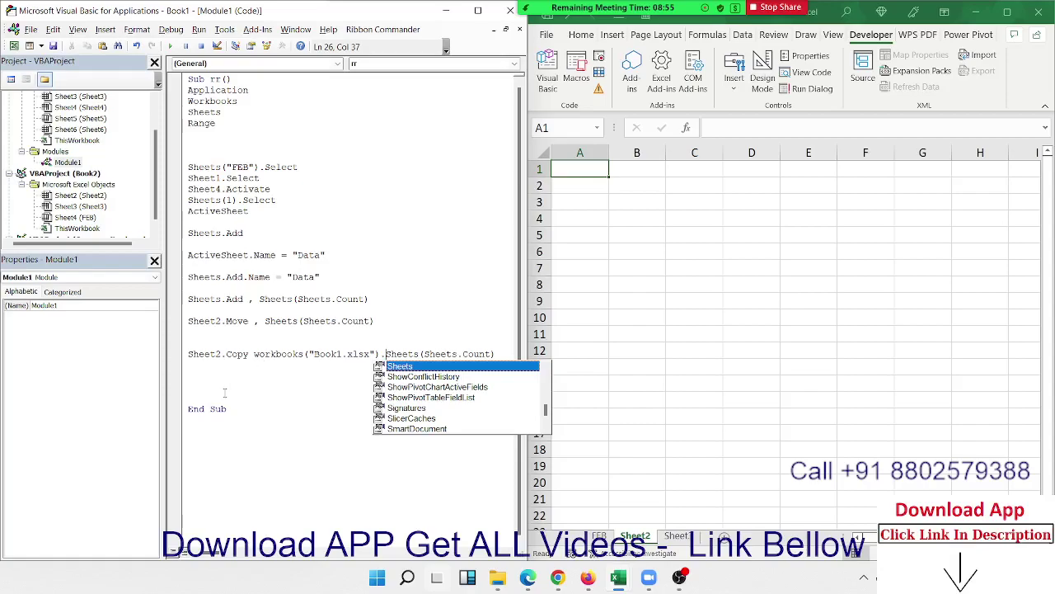
{"action": "left_click", "coordinate": [225, 392]}
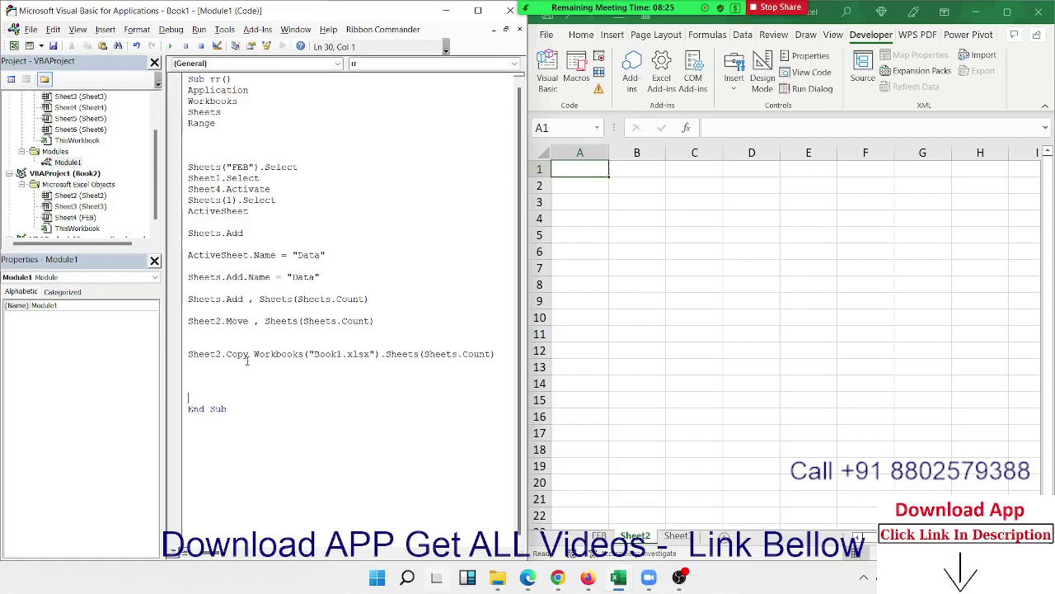
{"action": "left_click", "coordinate": [249, 353]}
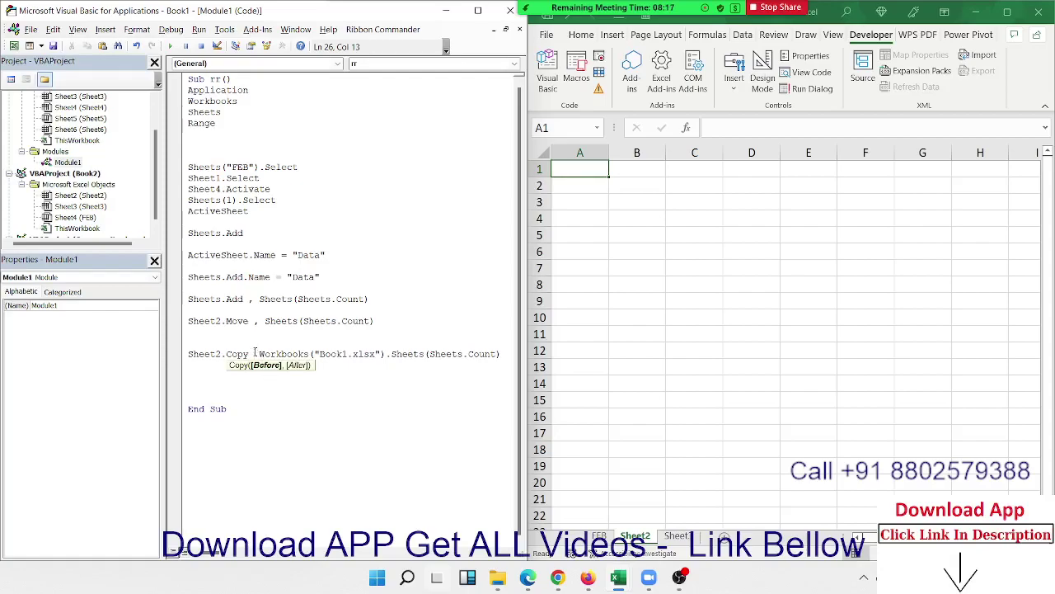
{"action": "type", "text": ","}
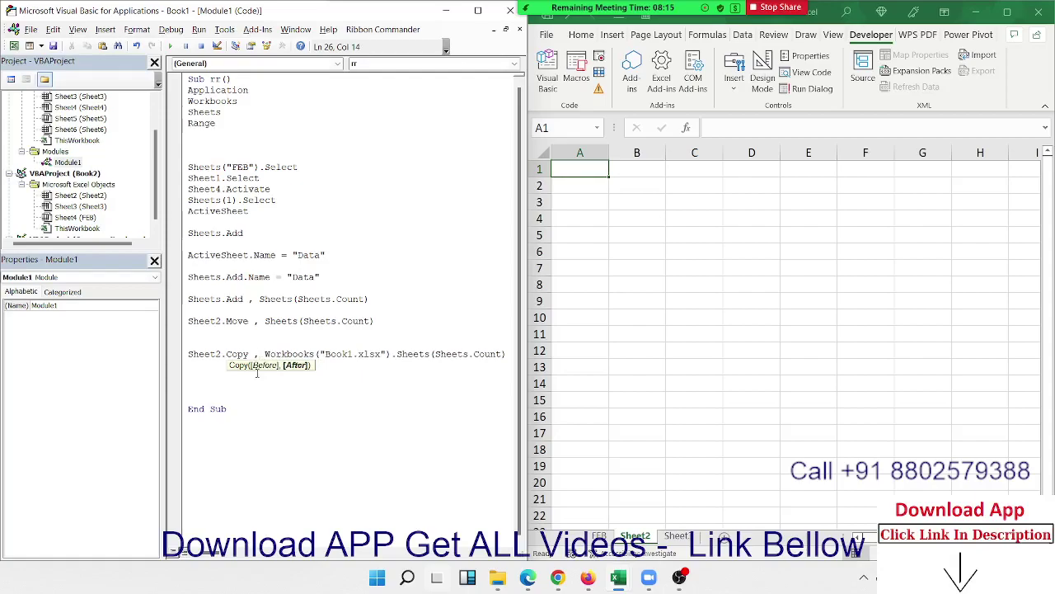
{"action": "key", "text": "BackSpace"}
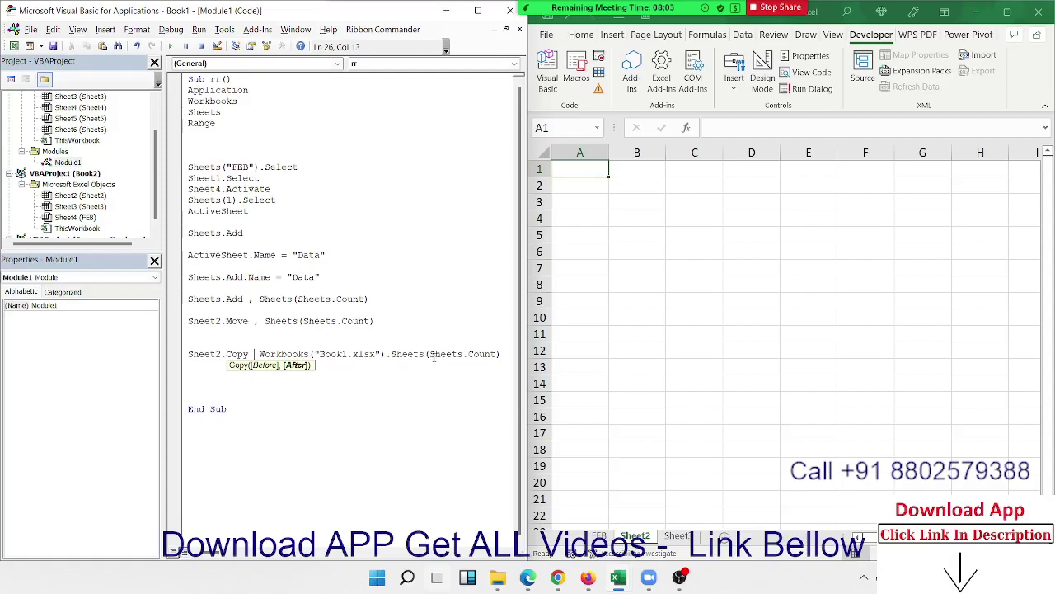
{"action": "left_click_drag", "start_coordinate": [429, 353], "coordinate": [497, 354]}
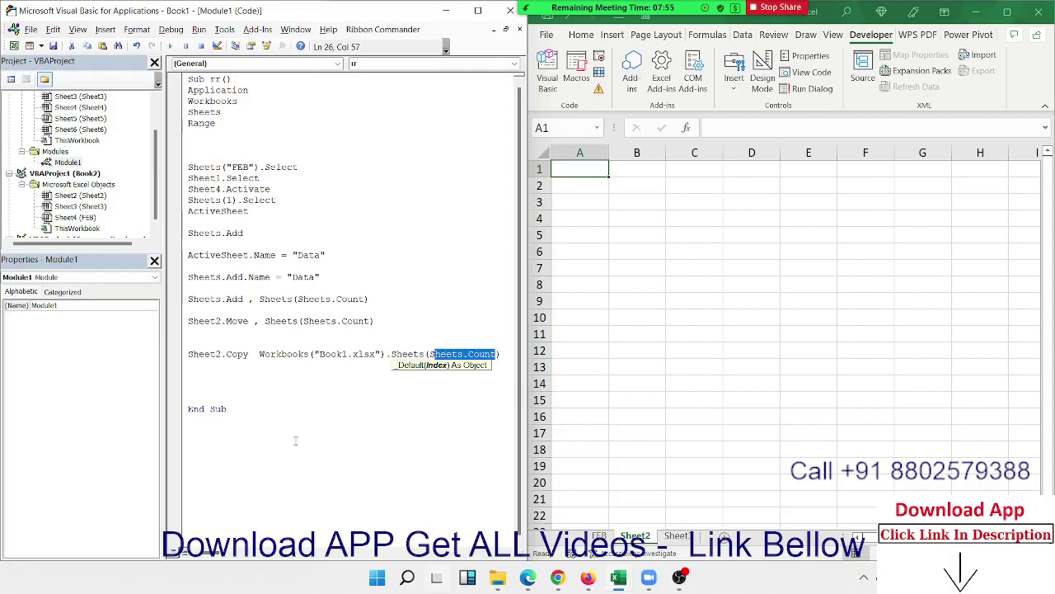
{"action": "left_click", "coordinate": [277, 389]}
{"action": "key", "text": "Return"}
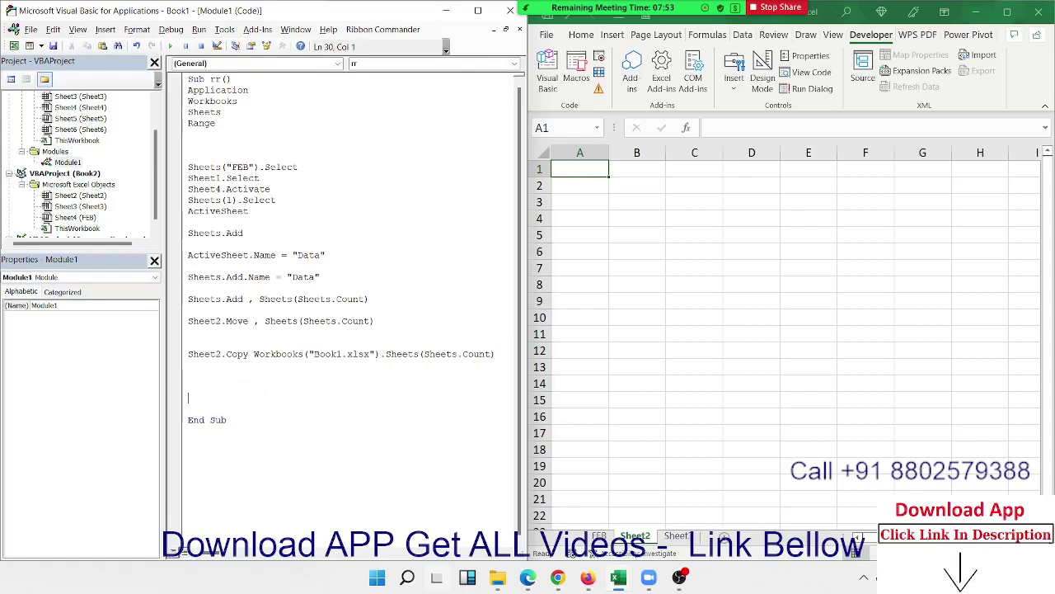
{"action": "left_click", "coordinate": [188, 387]}
Step: Add a Sheet2.Delete statement to the macro
{"action": "type", "text": "she"}
{"action": "type", "text": "et2."}
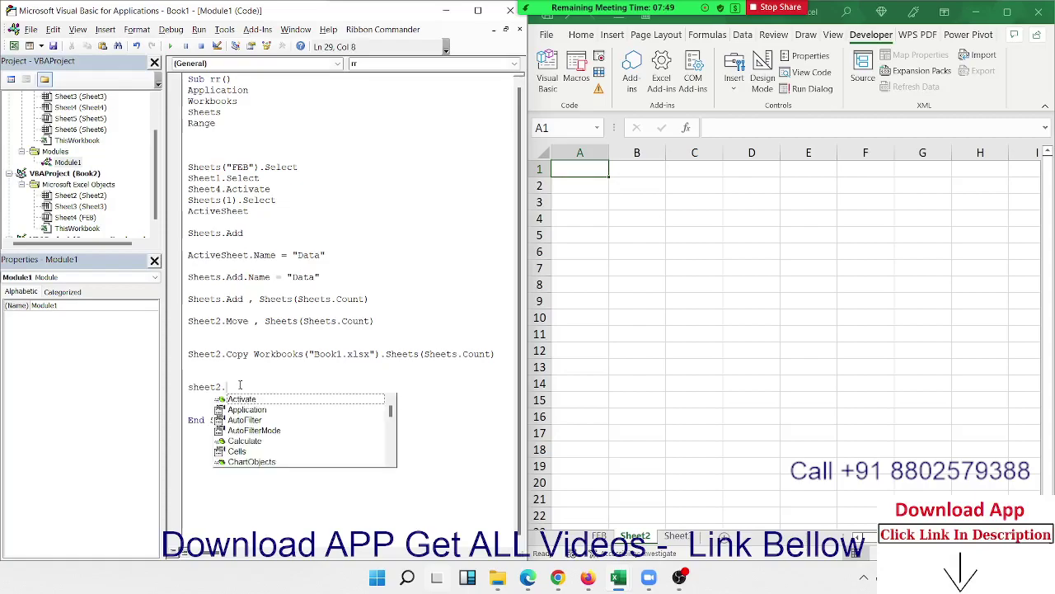
{"action": "type", "text": "De"}
{"action": "key", "text": "Tab"}
{"action": "key", "text": "Return"}
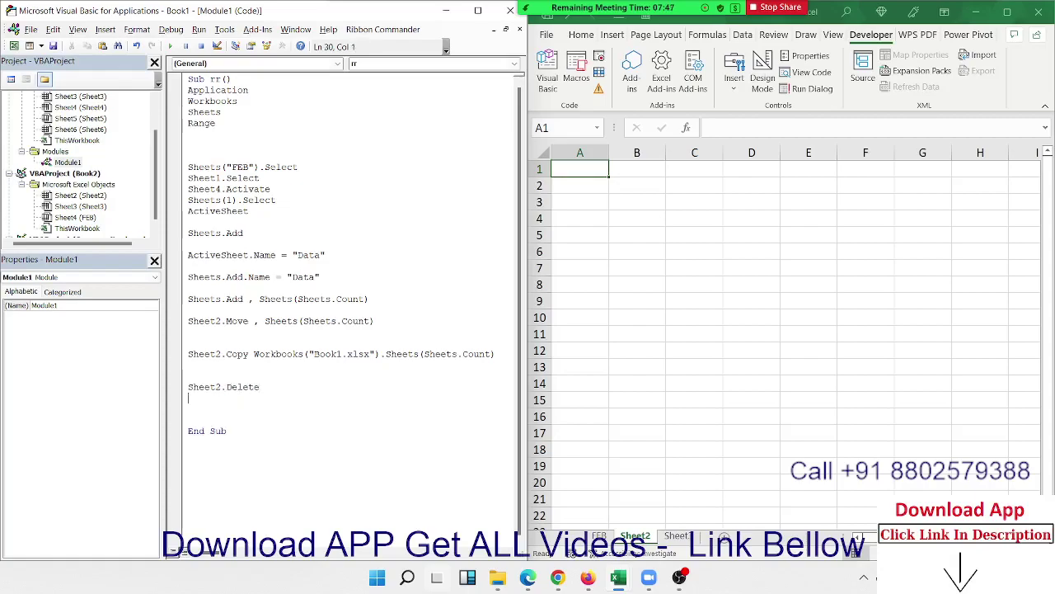
Step: Try deleting Sheet2 in Excel to show the warning, then cancel it
{"action": "right_click", "coordinate": [647, 536]}
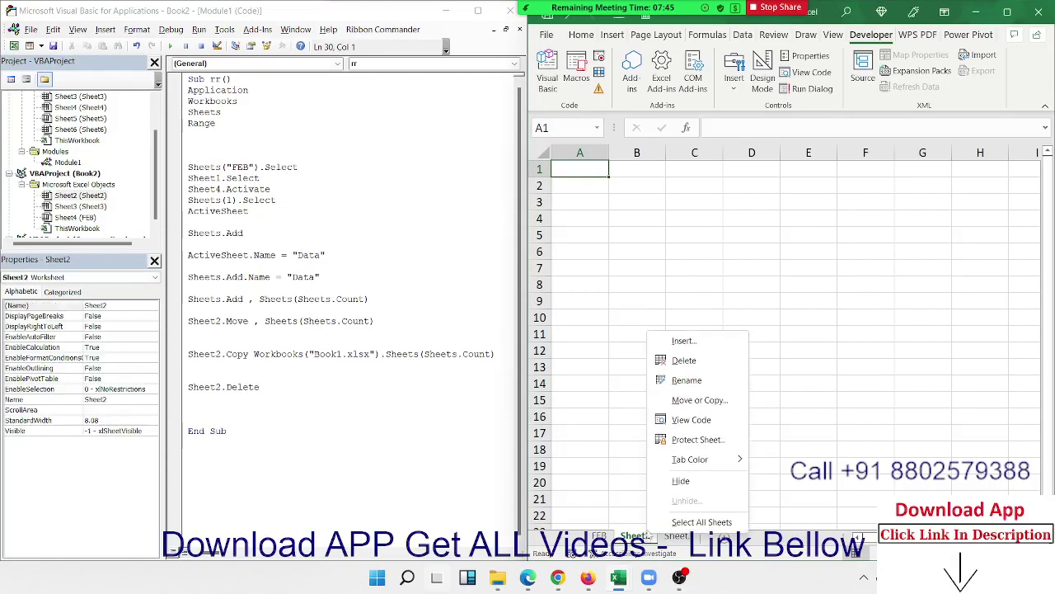
{"action": "left_click", "coordinate": [685, 360]}
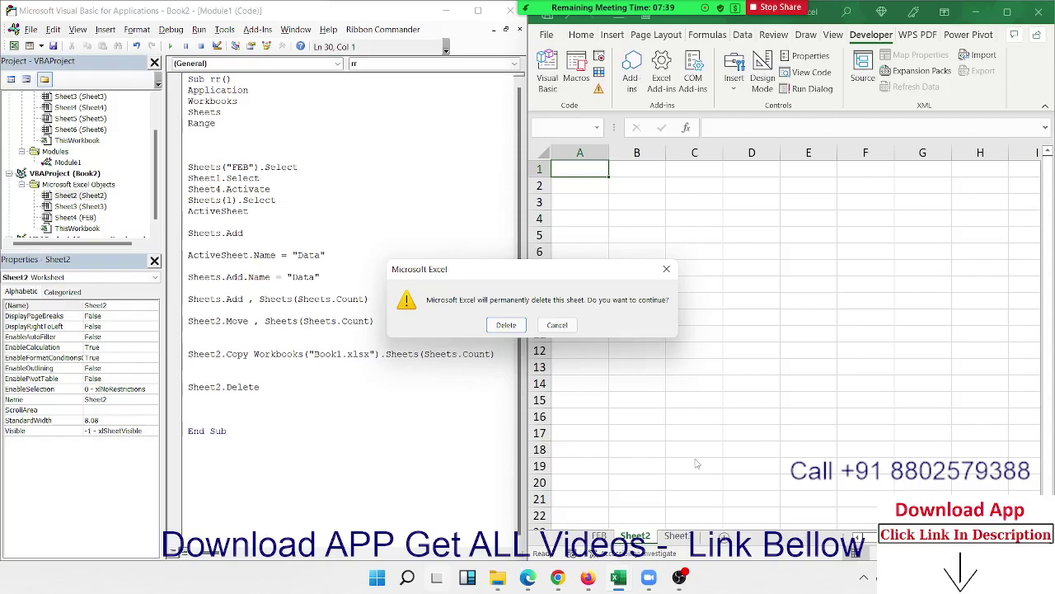
{"action": "key", "text": "Escape"}
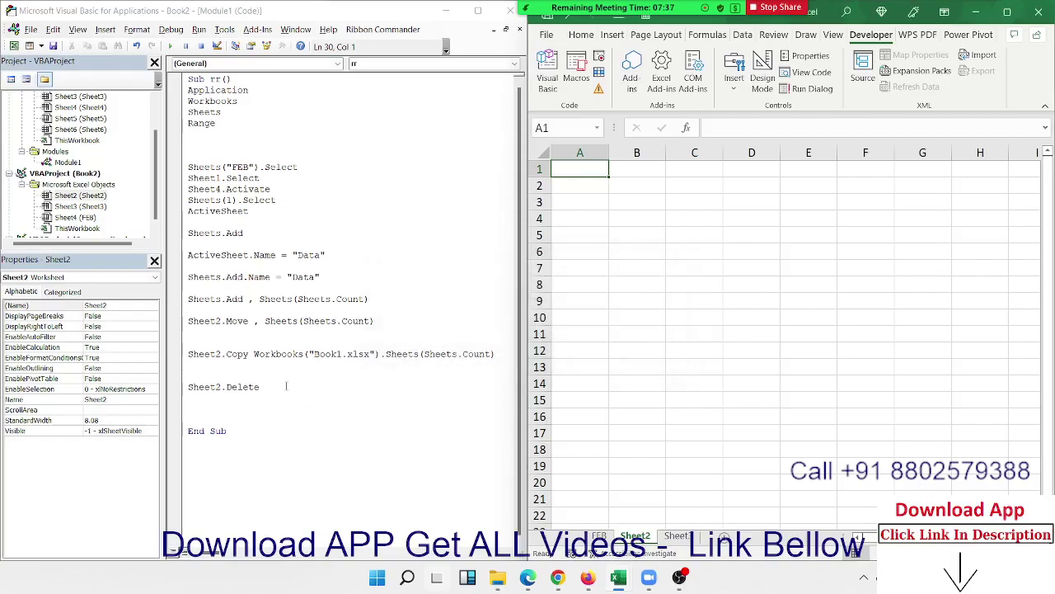
{"action": "left_click", "coordinate": [285, 387]}
Step: Insert Application.DisplayAlerts = False above Sheet2.Delete and add blank lines after the Delete line
{"action": "left_click", "coordinate": [194, 377]}
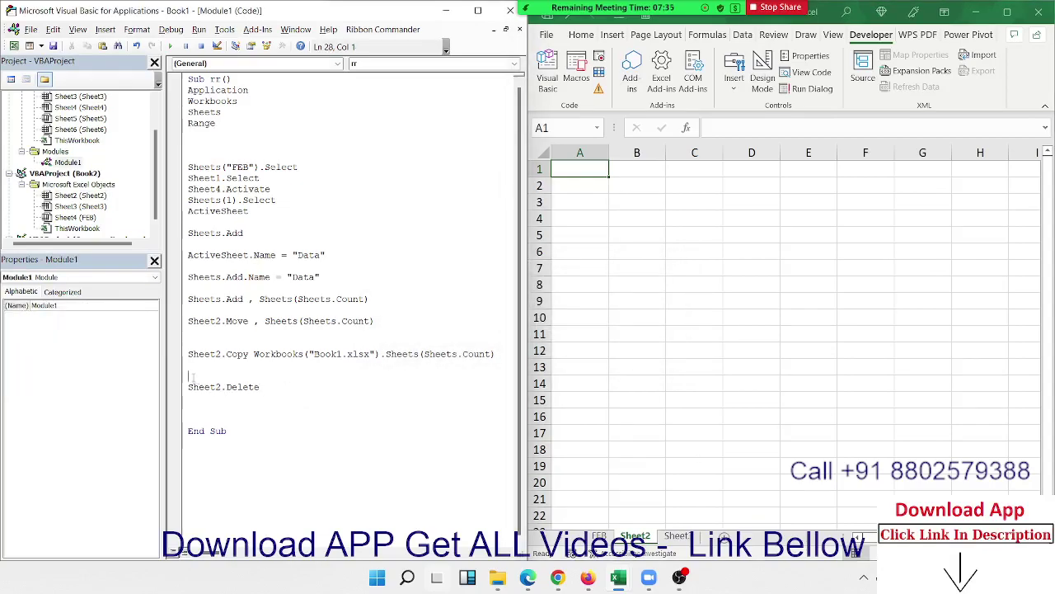
{"action": "type", "text": "appl"}
{"action": "type", "text": "ication"}
{"action": "type", "text": "."}
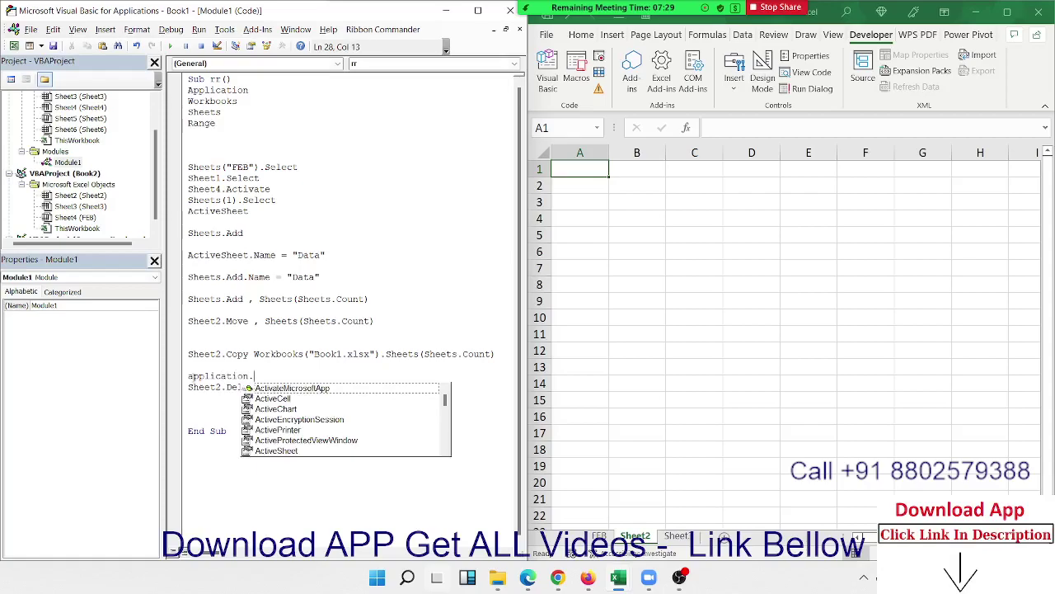
{"action": "type", "text": "dis"}
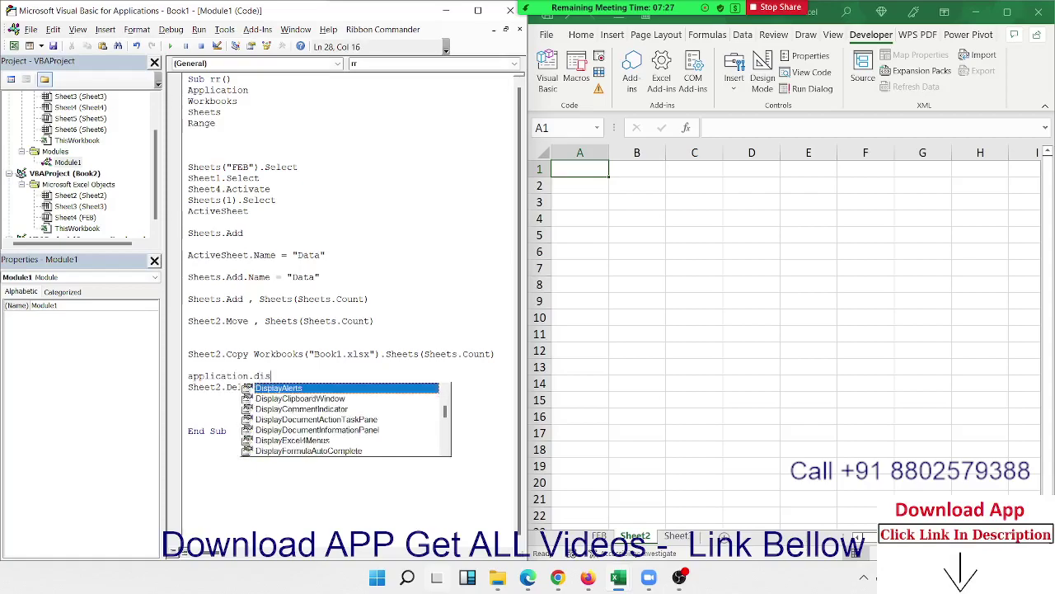
{"action": "key", "text": "BackSpace"}
{"action": "key", "text": "BackSpace"}
{"action": "key", "text": "BackSpace"}
{"action": "type", "text": "dis"}
{"action": "key", "text": "Tab"}
{"action": "type", "text": "="}
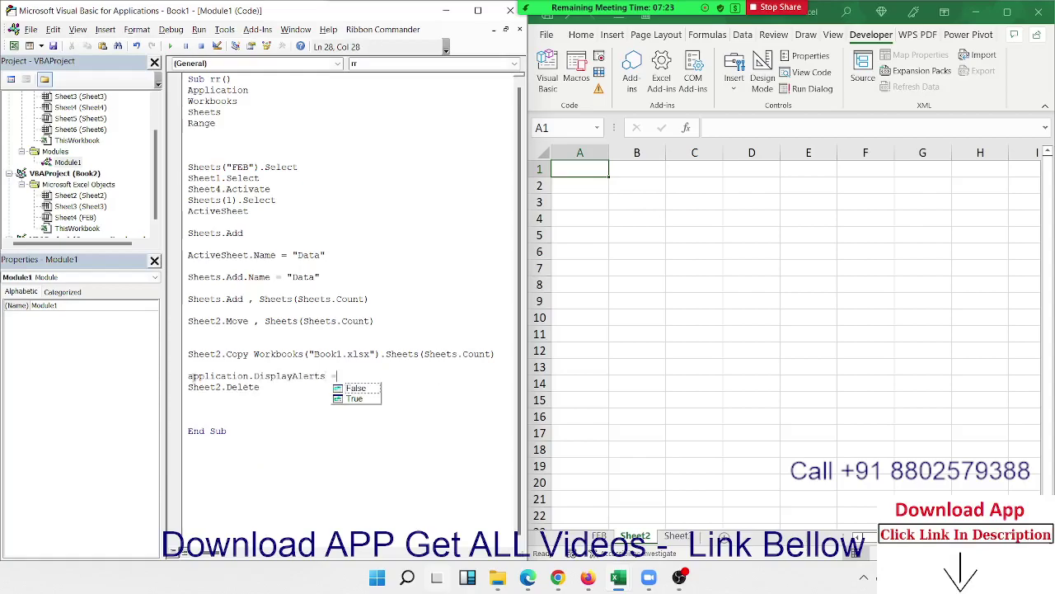
{"action": "key", "text": "Down"}
{"action": "key", "text": "Tab"}
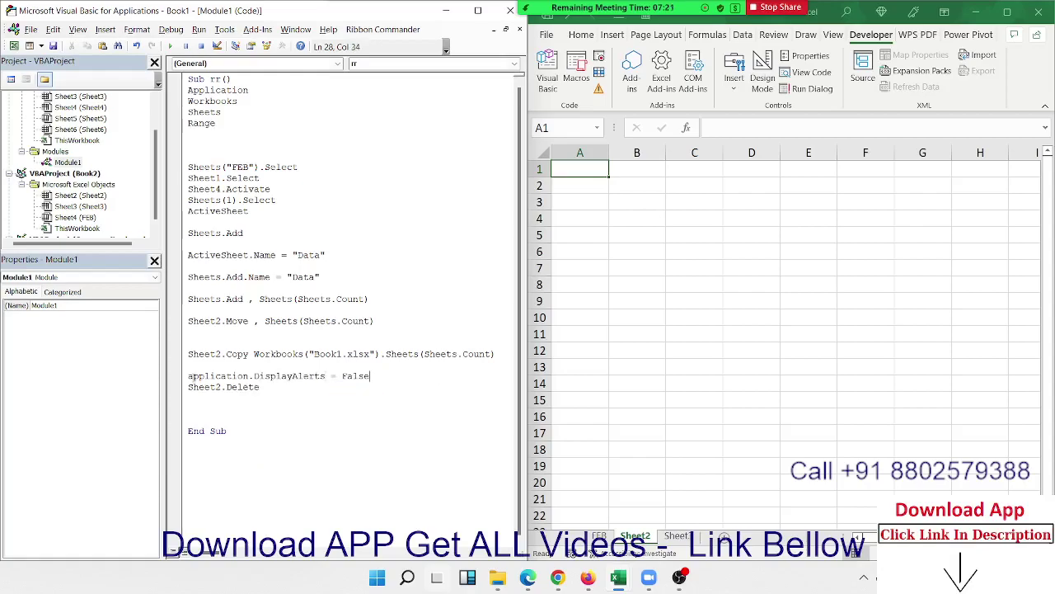
{"action": "left_click", "coordinate": [260, 386]}
{"action": "key", "text": "Return"}
{"action": "key", "text": "Return"}
Step: Add a Sheet2.Visible = xlSheetHidden line below the Sheet2.Delete statements
{"action": "left_click_drag", "start_coordinate": [190, 376], "coordinate": [260, 387]}
{"action": "key", "text": "Down"}
{"action": "key", "text": "Down"}
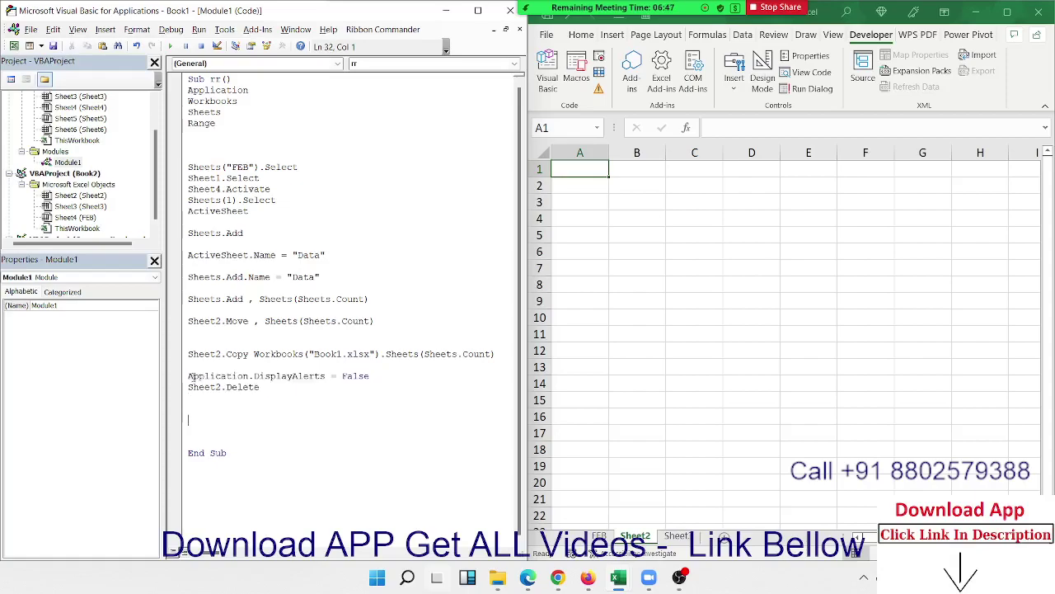
{"action": "key", "text": "Return"}
{"action": "key", "text": "Up"}
{"action": "key", "text": "Up"}
{"action": "key", "text": "Up"}
{"action": "key", "text": "Up"}
{"action": "key", "text": "shift+Down"}
{"action": "key", "text": "shift+Down"}
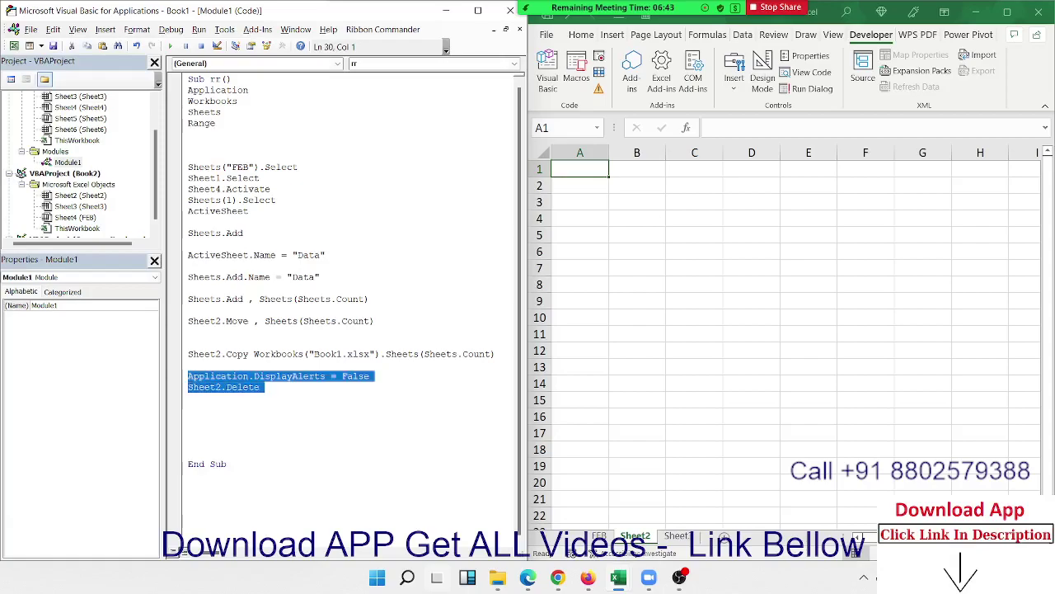
{"action": "key", "text": "Down"}
{"action": "key", "text": "Down"}
{"action": "key", "text": "Down"}
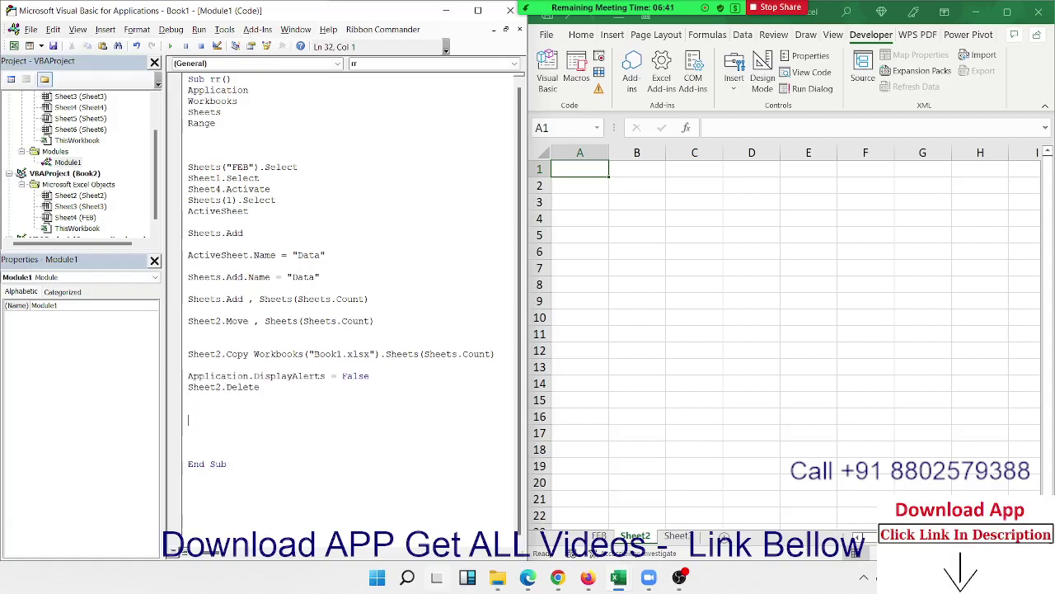
{"action": "type", "text": "sheet"}
{"action": "type", "text": "2.vi"}
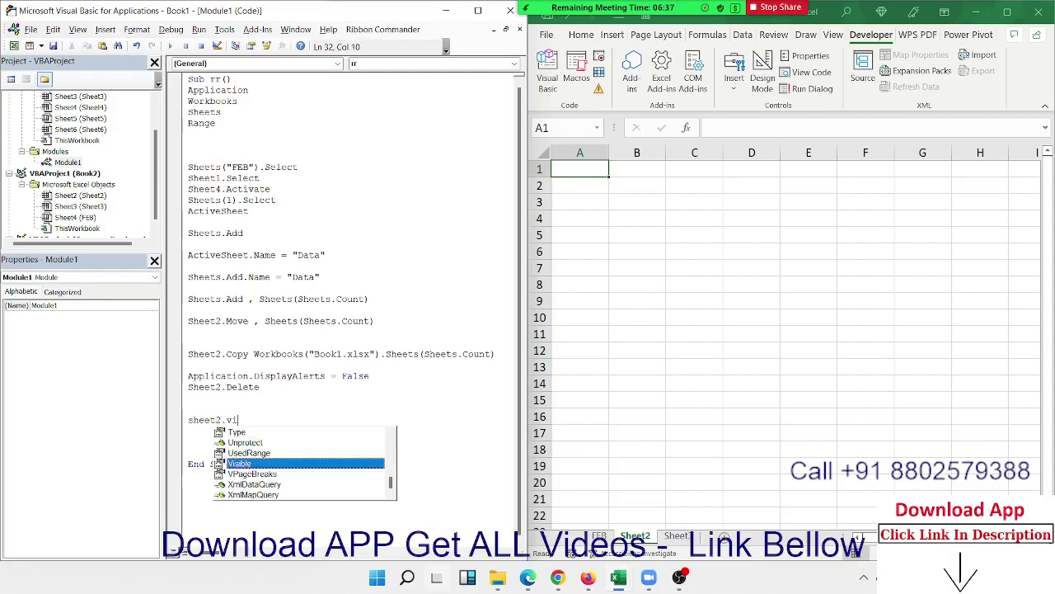
{"action": "key", "text": "Tab"}
{"action": "type", "text": "="}
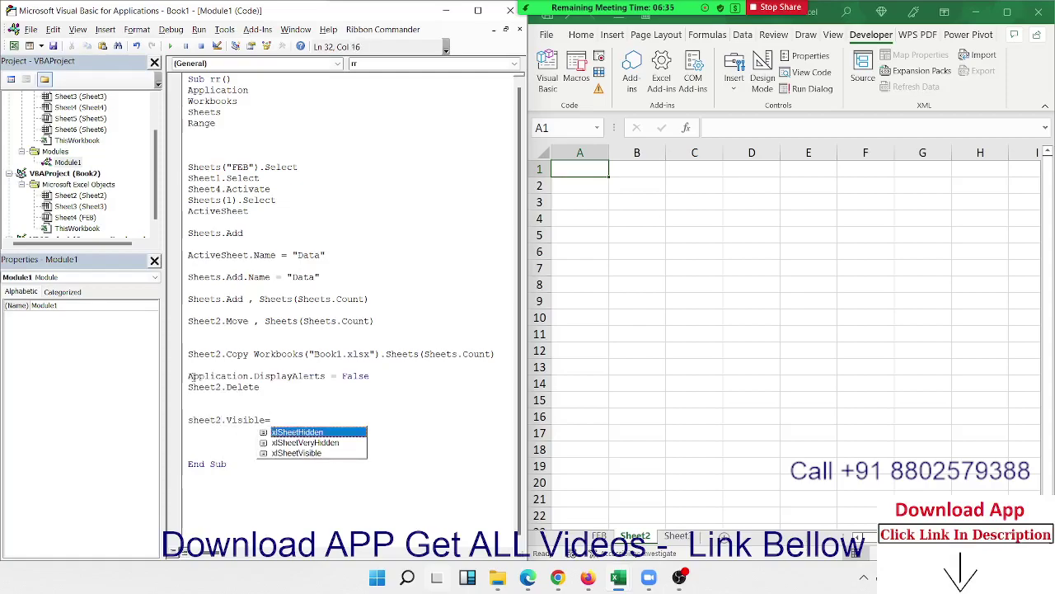
{"action": "key", "text": "Tab"}
{"action": "key", "text": "Return"}
{"action": "key", "text": "Return"}
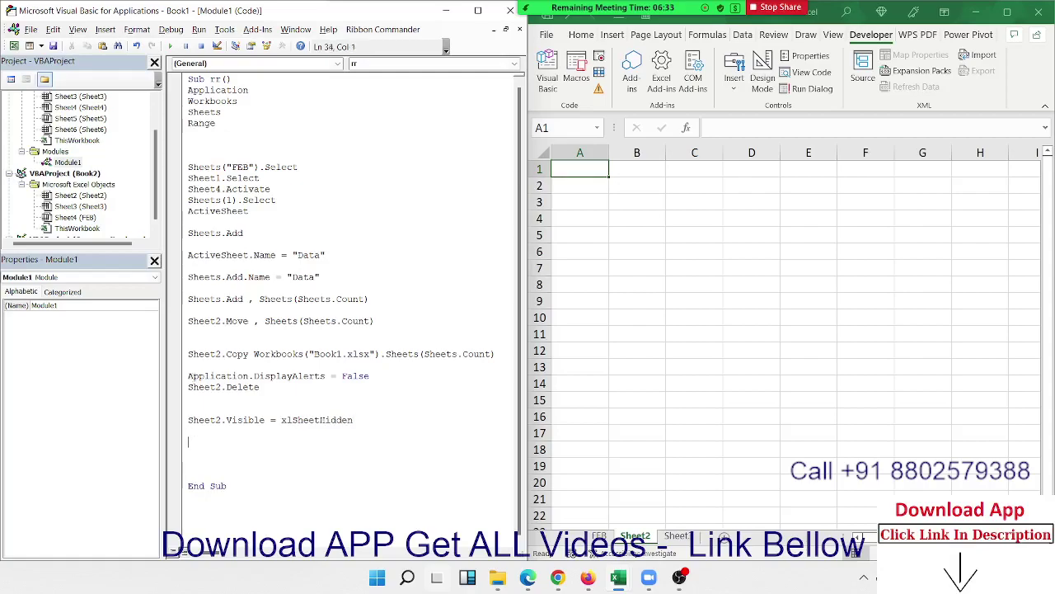
Step: Add a Sheet2.Visible = xlSheetVeryHidden line and highlight the constant
{"action": "type", "text": "sheet2."}
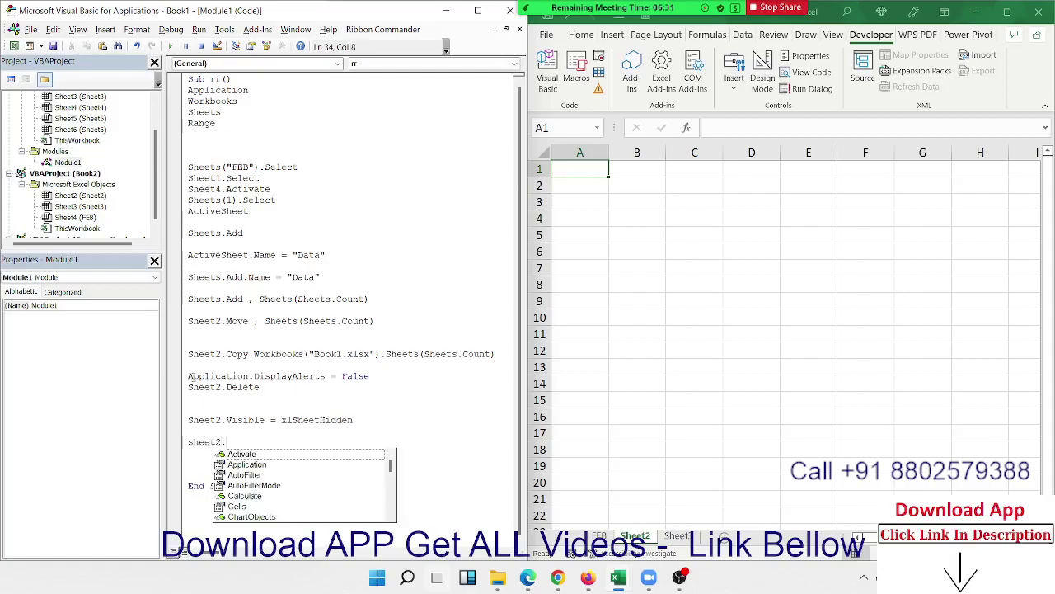
{"action": "type", "text": "vi"}
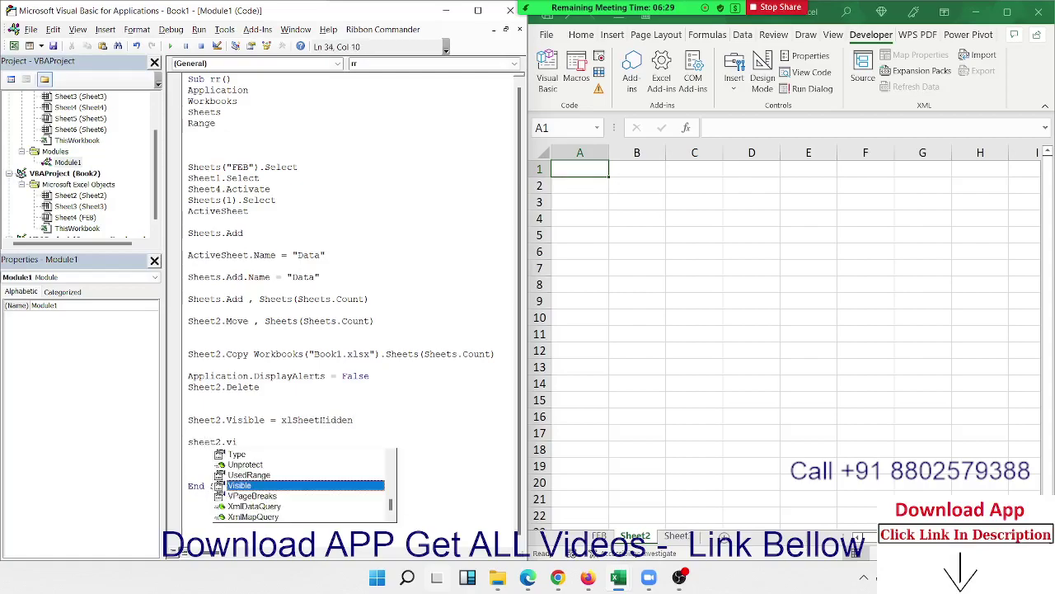
{"action": "key", "text": "Tab"}
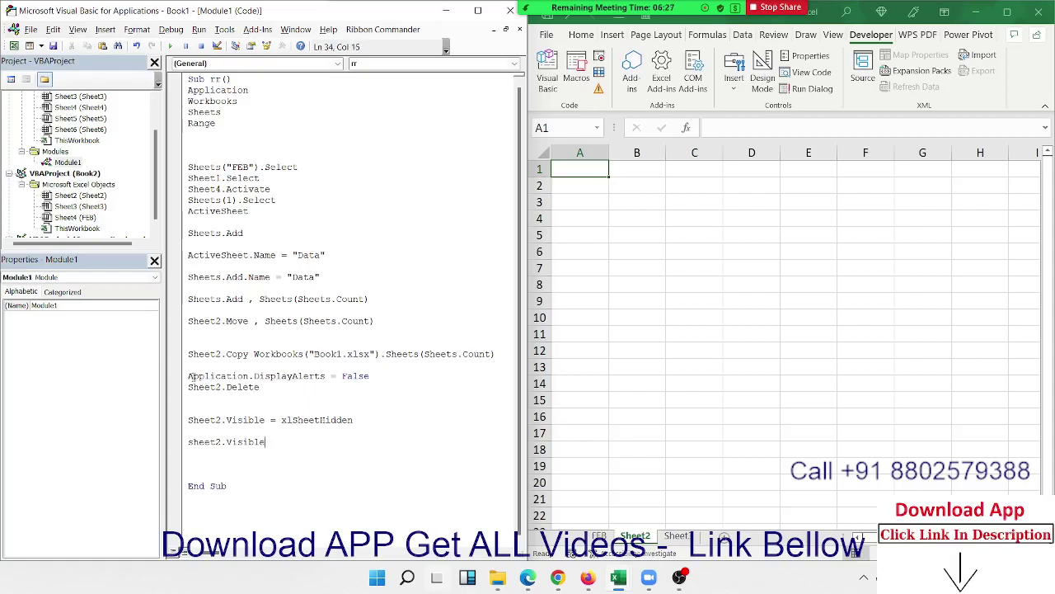
{"action": "type", "text": "="}
{"action": "key", "text": "Down"}
{"action": "key", "text": "Down"}
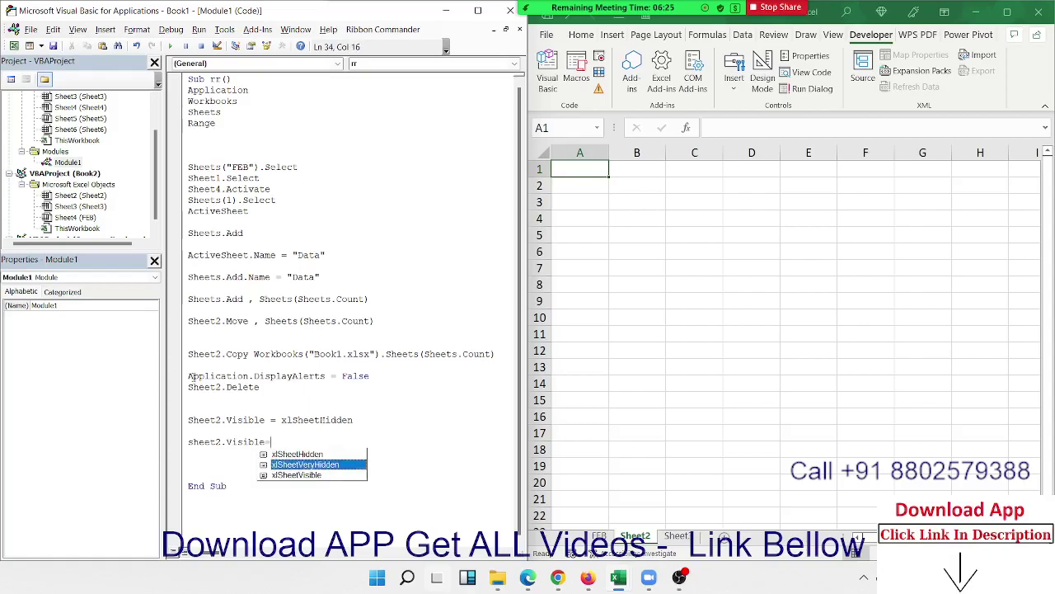
{"action": "key", "text": "Tab"}
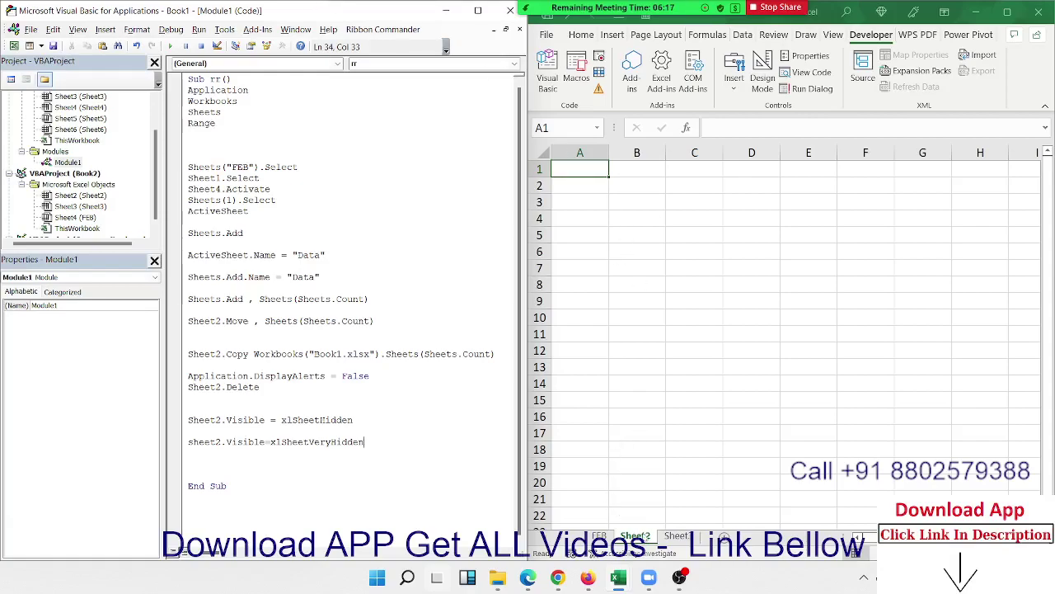
{"action": "right_click", "coordinate": [648, 540]}
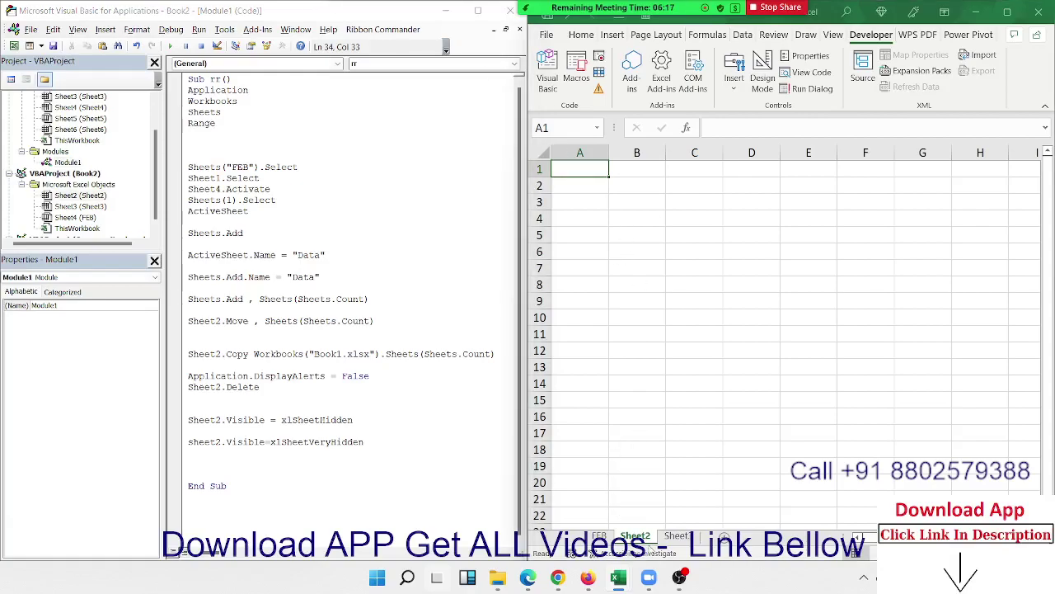
{"action": "left_click", "coordinate": [373, 433]}
{"action": "double_click", "coordinate": [372, 442]}
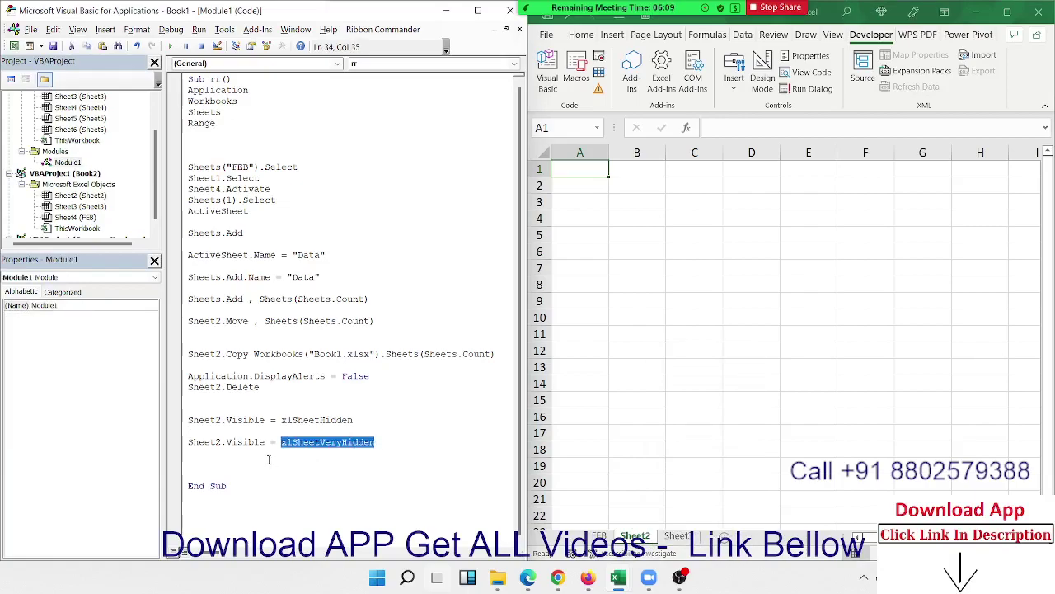
Step: Add Sheet2.Visible = xlSheetVisible below the very hidden line, followed by blank lines
{"action": "left_click", "coordinate": [268, 462]}
{"action": "type", "text": "sheet"}
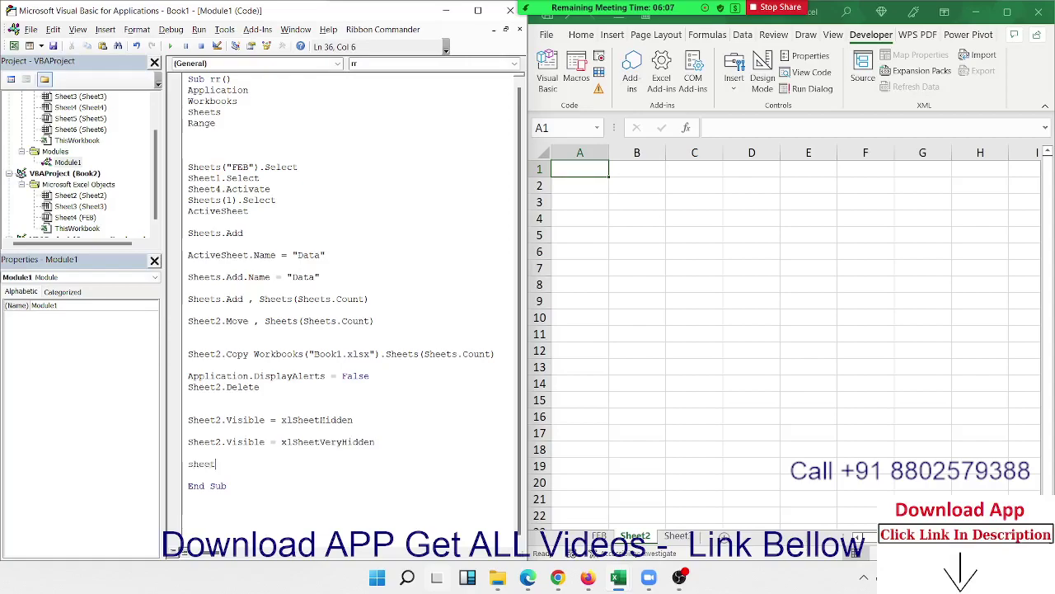
{"action": "type", "text": "2.vi"}
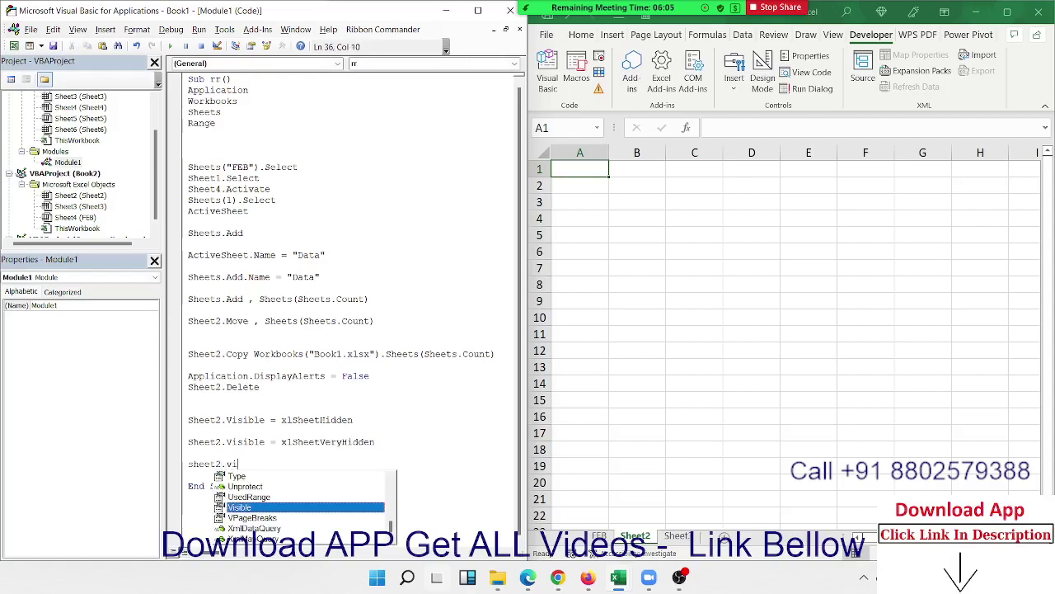
{"action": "key", "text": "Tab"}
{"action": "type", "text": "="}
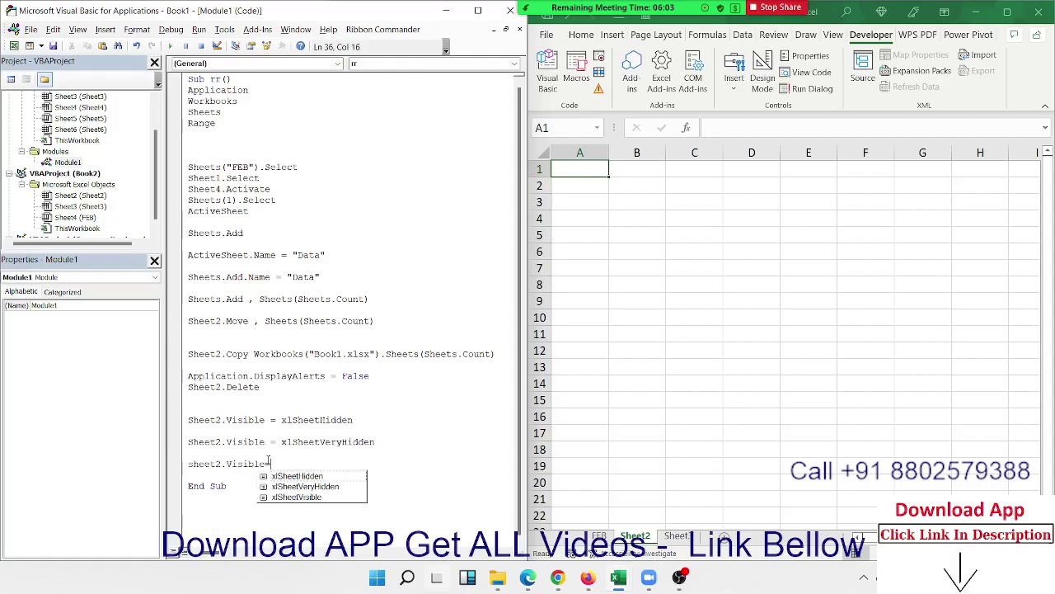
{"action": "key", "text": "Down"}
{"action": "key", "text": "Tab"}
{"action": "key", "text": "Return"}
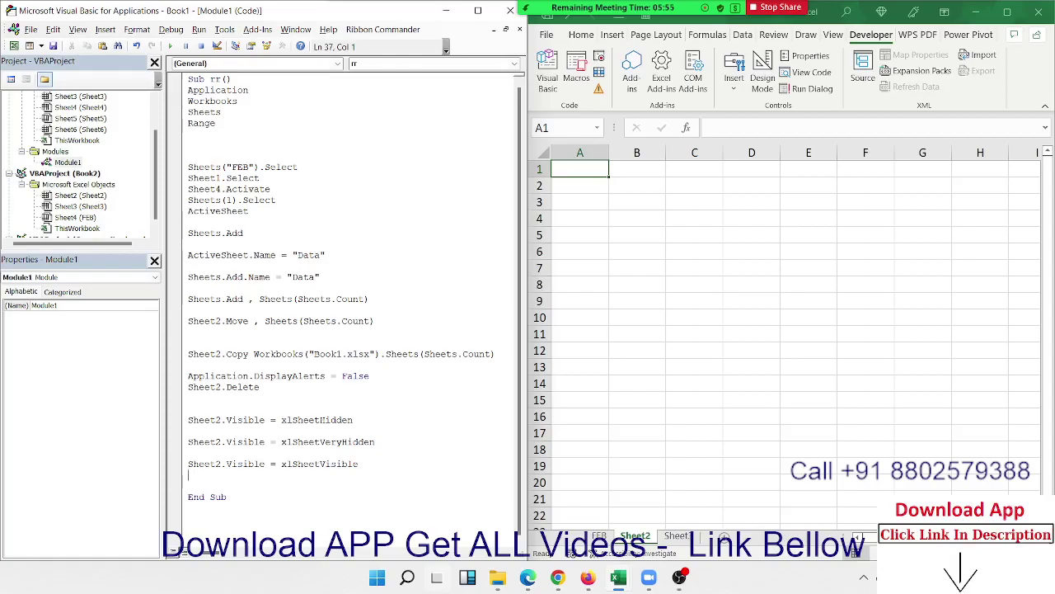
{"action": "key", "text": "Return"}
Step: Add a Sheet2.Protect line passing a password
{"action": "type", "text": "sheet"}
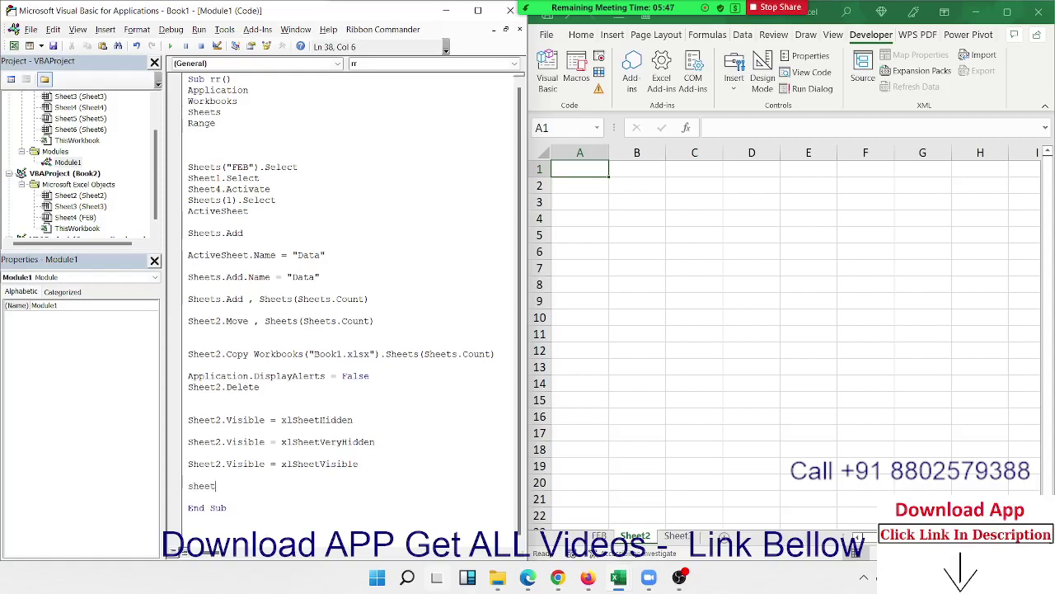
{"action": "type", "text": "2.p"}
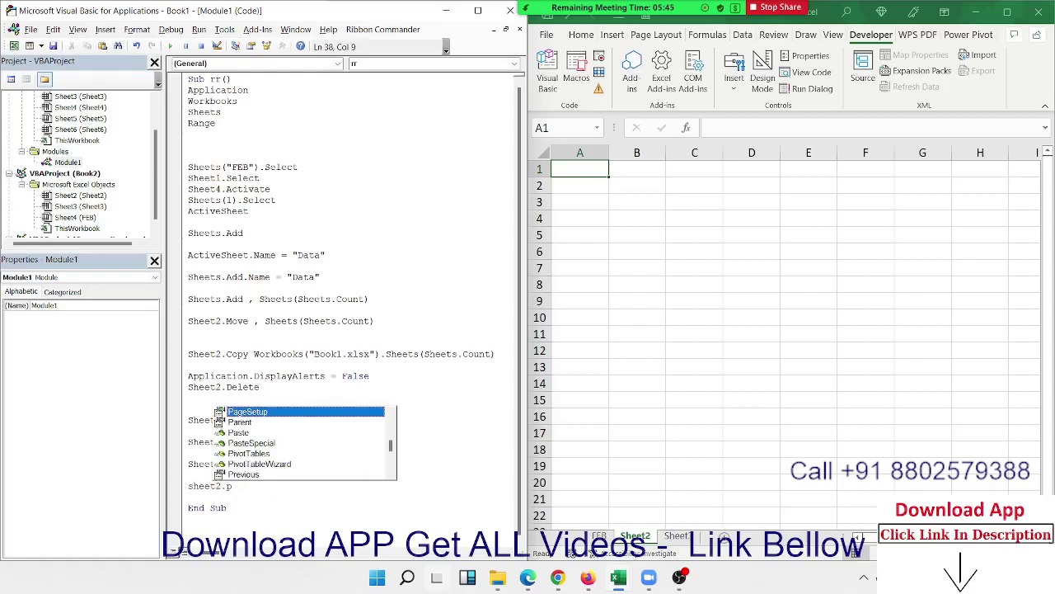
{"action": "type", "text": "ro"}
{"action": "key", "text": "Tab"}
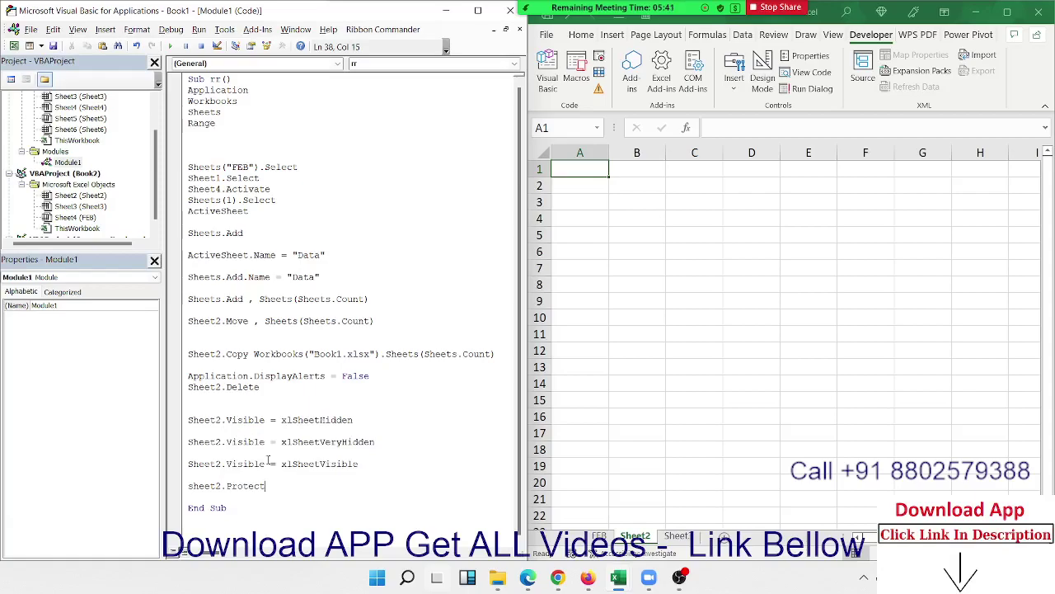
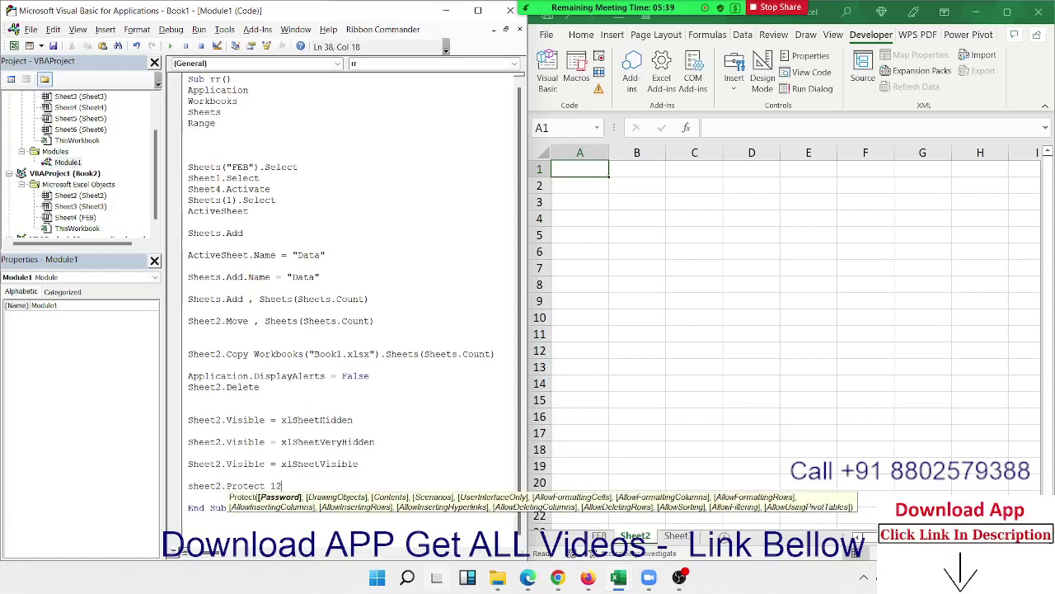
{"action": "key", "text": "Return"}
Step: Add a Sheet2.Unprotect line with the same password, removing the stray equals sign
{"action": "type", "text": "sheet"}
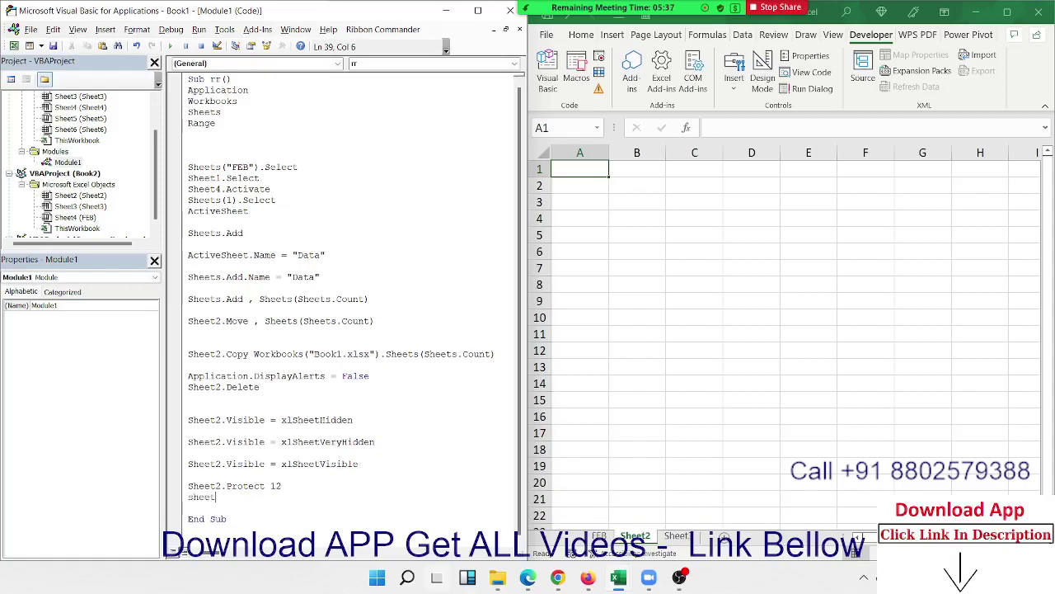
{"action": "type", "text": "2.u"}
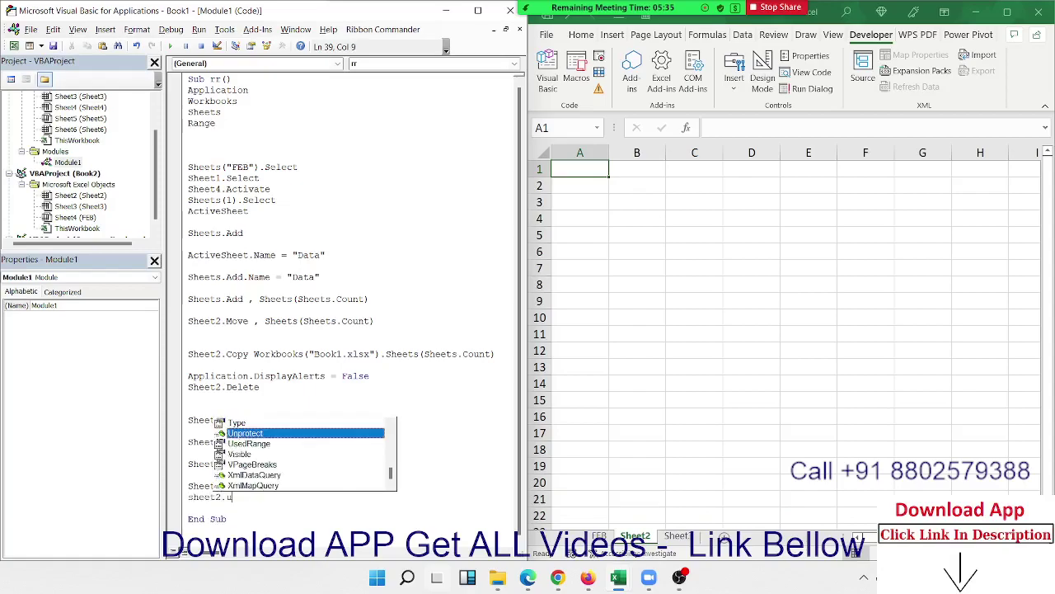
{"action": "type", "text": "b"}
{"action": "key", "text": "BackSpace"}
{"action": "type", "text": "n"}
{"action": "key", "text": "Tab"}
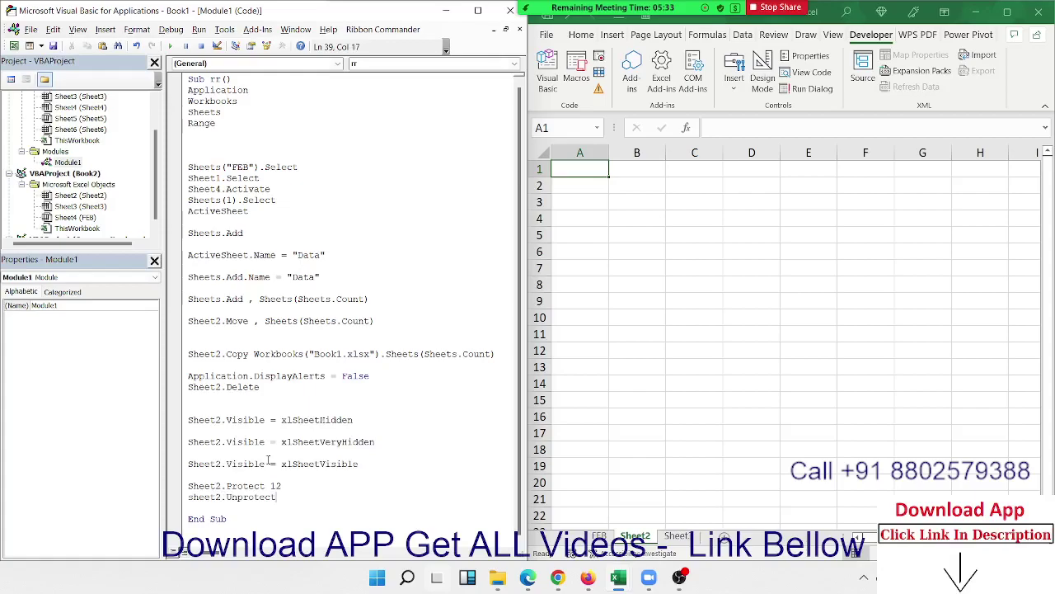
{"action": "key", "text": "Return"}
{"action": "left_click", "coordinate": [193, 497]}
{"action": "left_click", "coordinate": [243, 497]}
{"action": "key", "text": "Delete"}
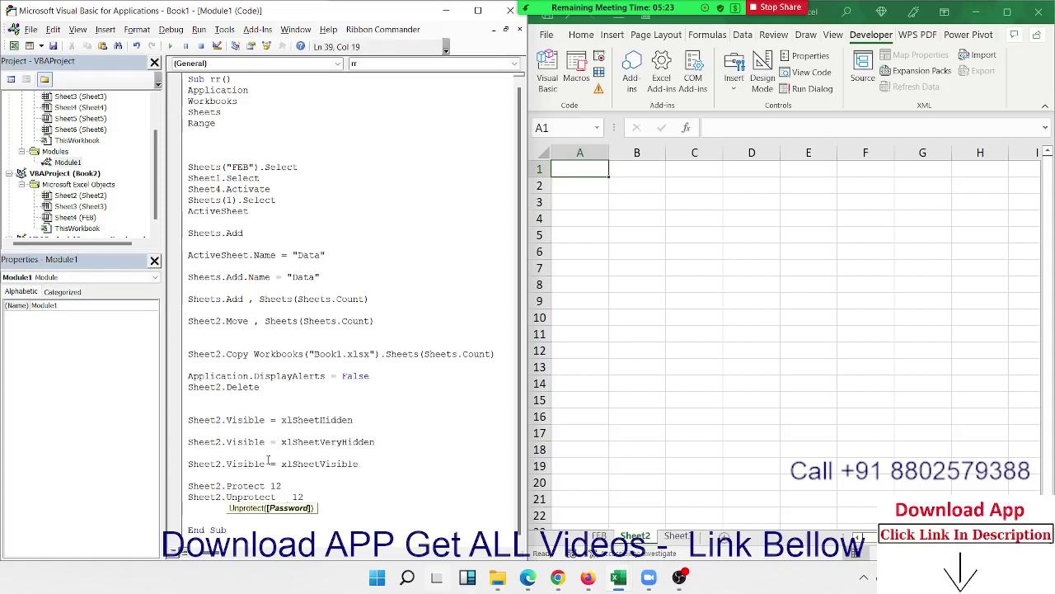
{"action": "key", "text": "Return"}
{"action": "key", "text": "Return"}
{"action": "key", "text": "Return"}
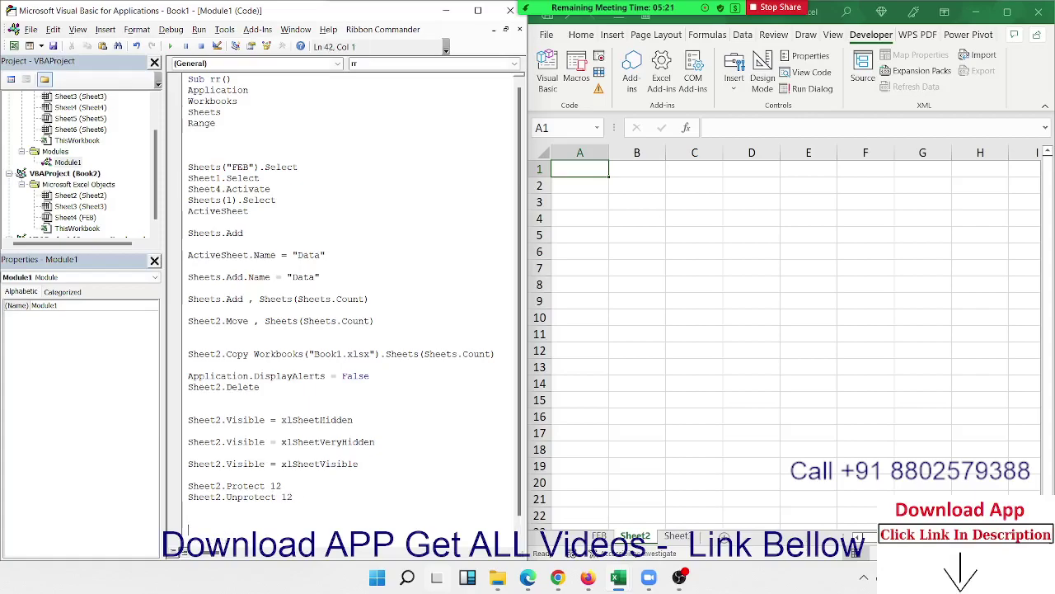
{"action": "right_click", "coordinate": [250, 226]}
{"action": "left_click", "coordinate": [244, 509]}
{"action": "scroll", "coordinate": [243, 508], "scroll_direction": "down", "scroll_amount": 1}
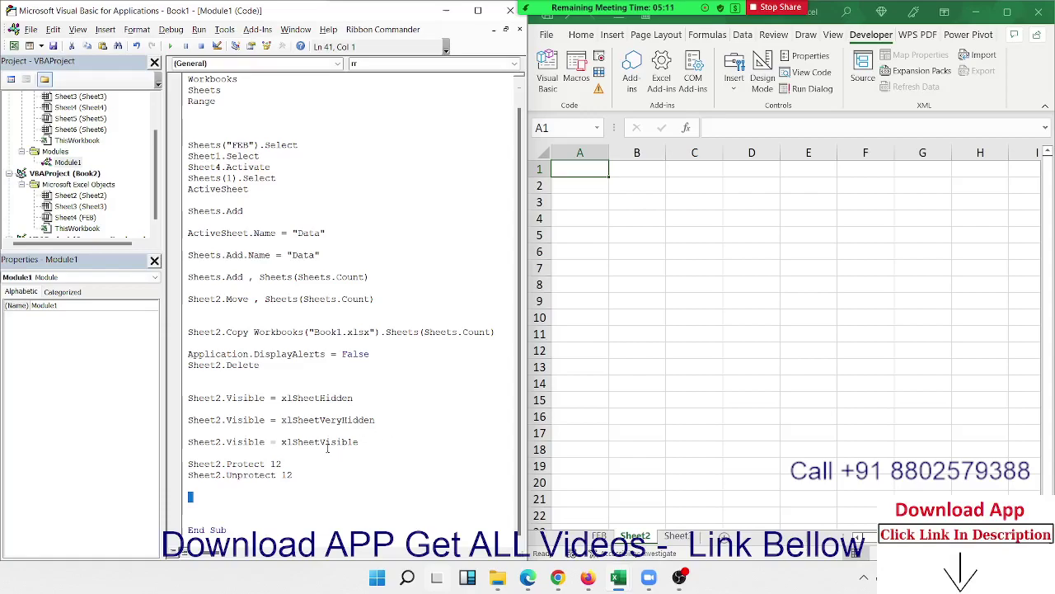
{"action": "left_click", "coordinate": [270, 465]}
{"action": "type", "text": "\""}
{"action": "left_click", "coordinate": [288, 464]}
{"action": "left_click", "coordinate": [293, 475]}
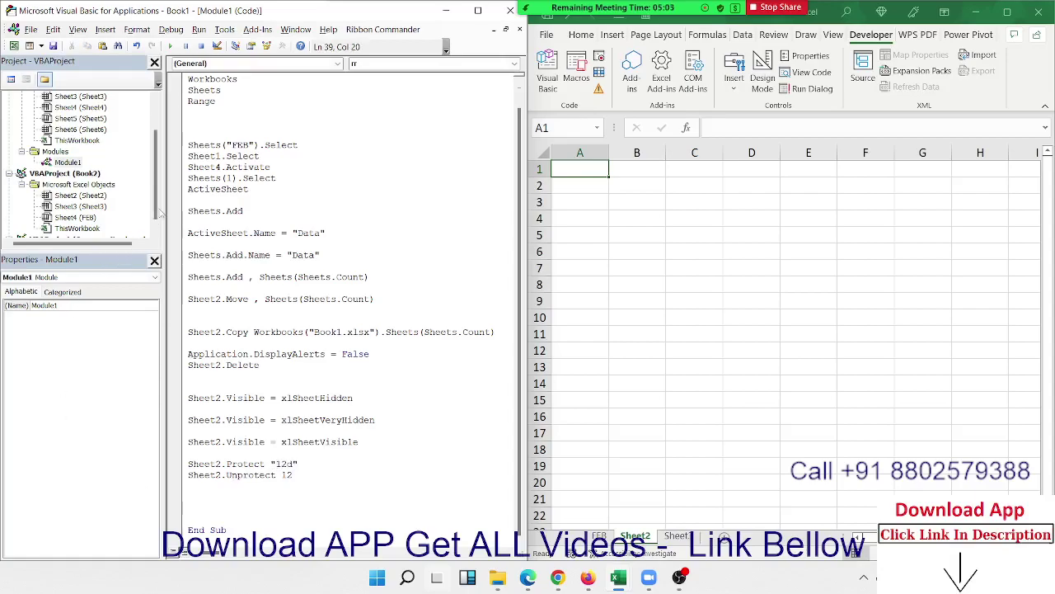
Step: Highlight the Sheets, ActiveSheet, Sheet2, Copy, Delete and Visible keywords, then show Sheet2's tab menu
{"action": "left_click_drag", "start_coordinate": [188, 211], "coordinate": [222, 212]}
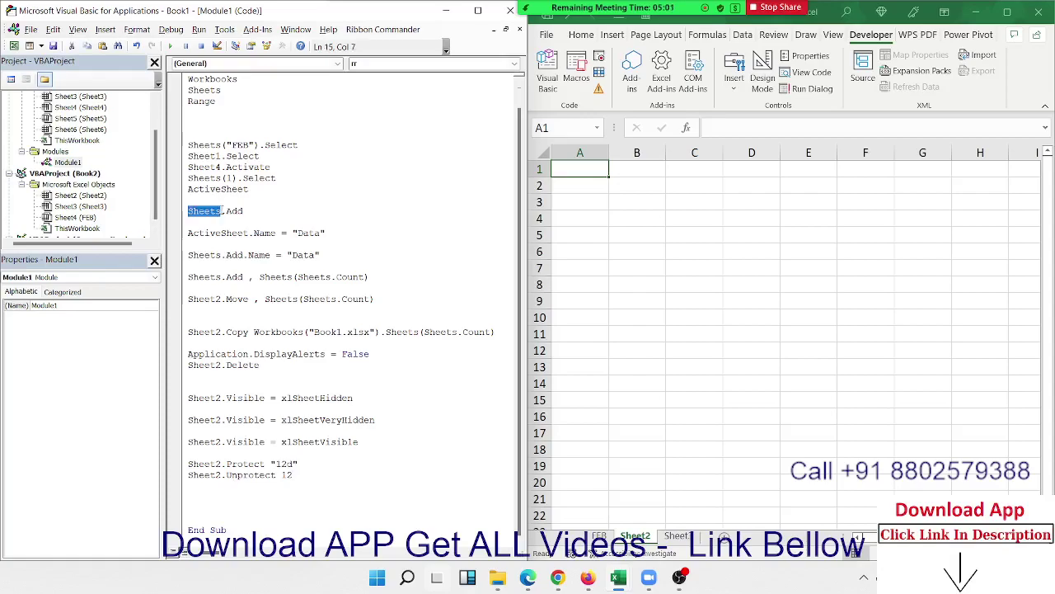
{"action": "double_click", "coordinate": [222, 234]}
{"action": "left_click", "coordinate": [218, 287]}
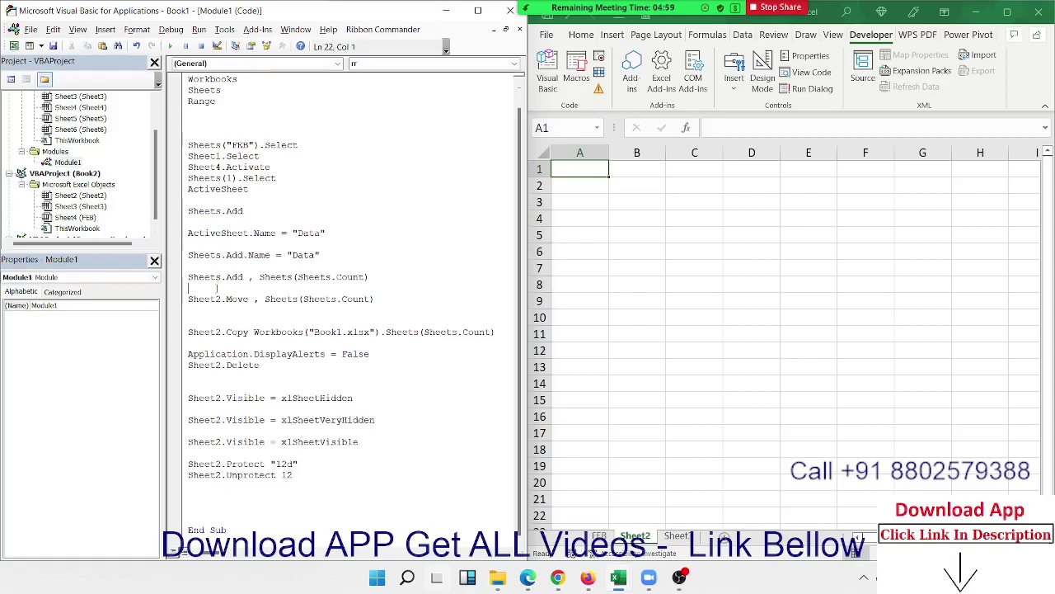
{"action": "double_click", "coordinate": [217, 298]}
{"action": "left_click", "coordinate": [227, 332]}
{"action": "double_click", "coordinate": [229, 333]}
{"action": "double_click", "coordinate": [233, 366]}
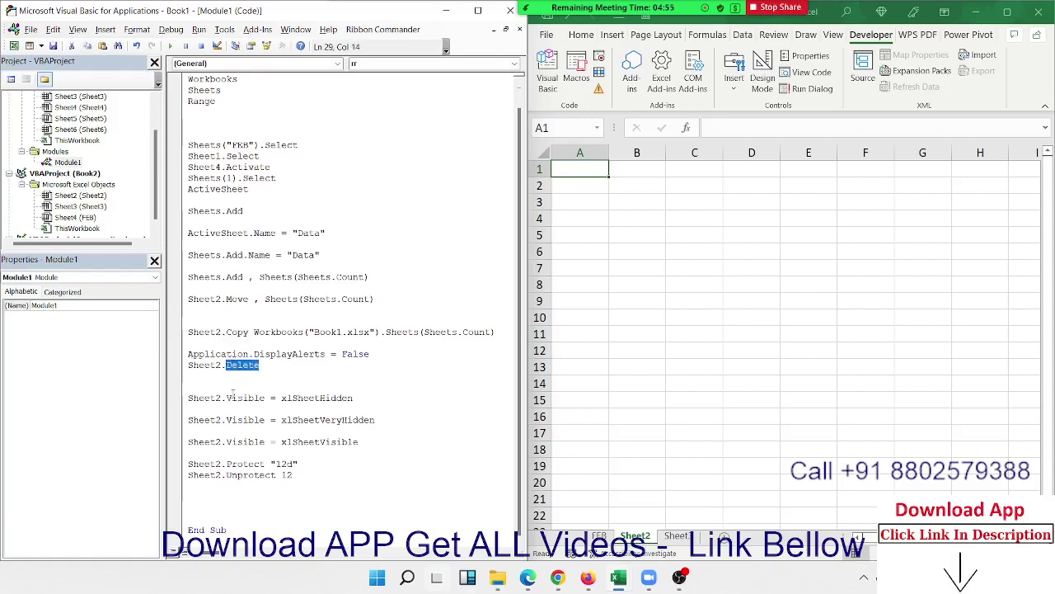
{"action": "double_click", "coordinate": [245, 398]}
{"action": "double_click", "coordinate": [233, 442]}
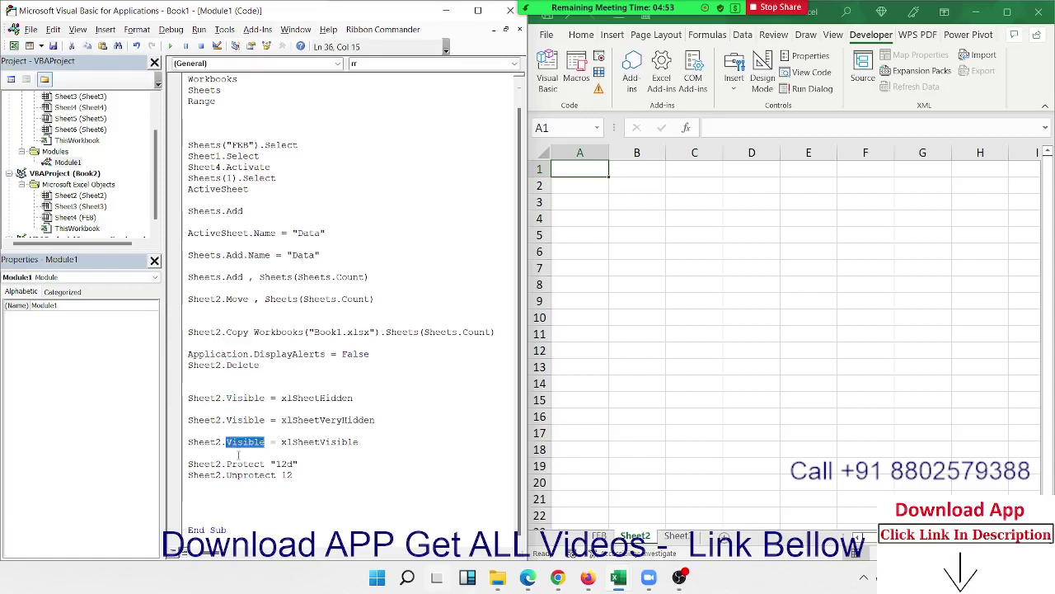
{"action": "left_click_drag", "start_coordinate": [238, 463], "coordinate": [188, 463]}
{"action": "left_click", "coordinate": [239, 463]}
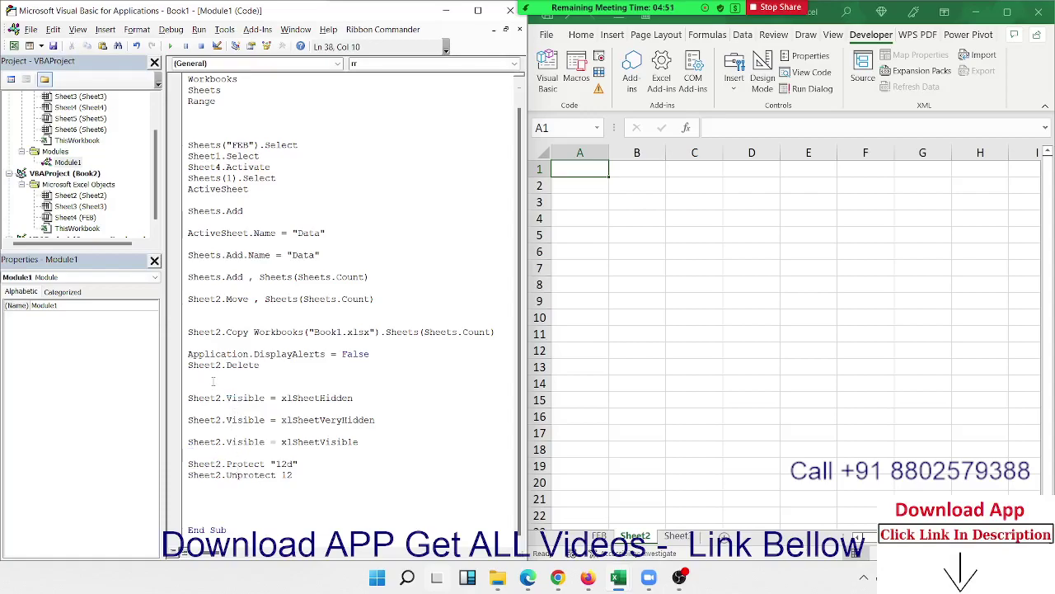
{"action": "right_click", "coordinate": [636, 538]}
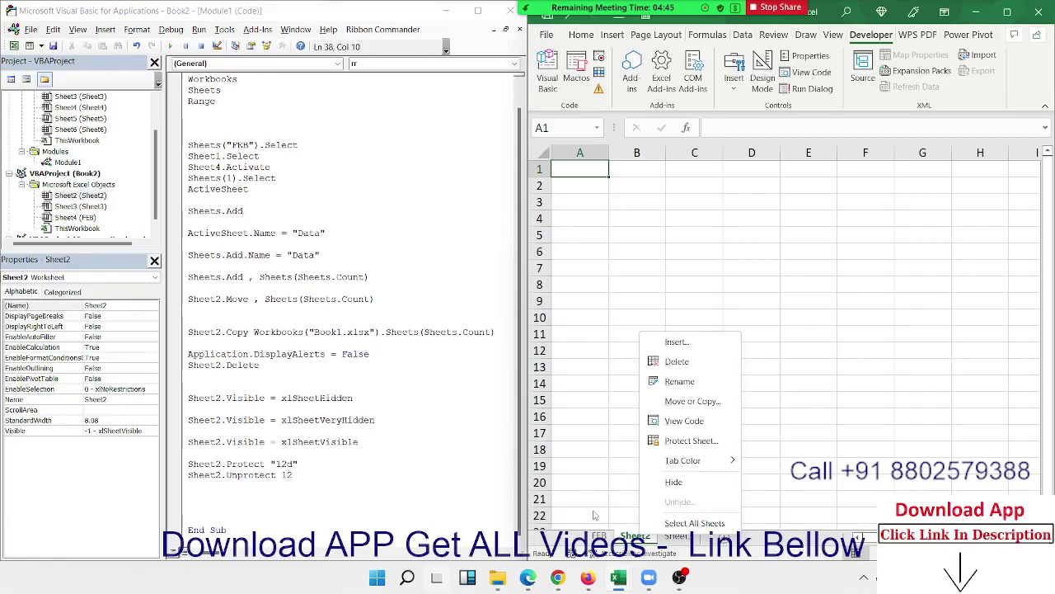
Step: Add a Sheet2.Tab.Color = vbRed line, then replace vbRed with rgb(25,63,85)
{"action": "left_click", "coordinate": [268, 508]}
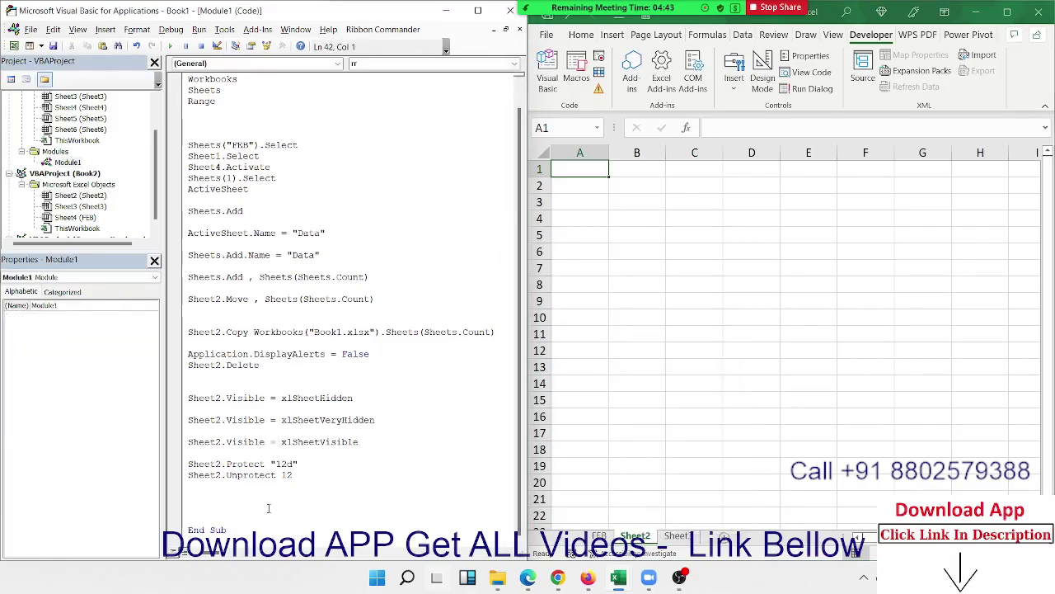
{"action": "type", "text": "sheet2"}
{"action": "type", "text": "."}
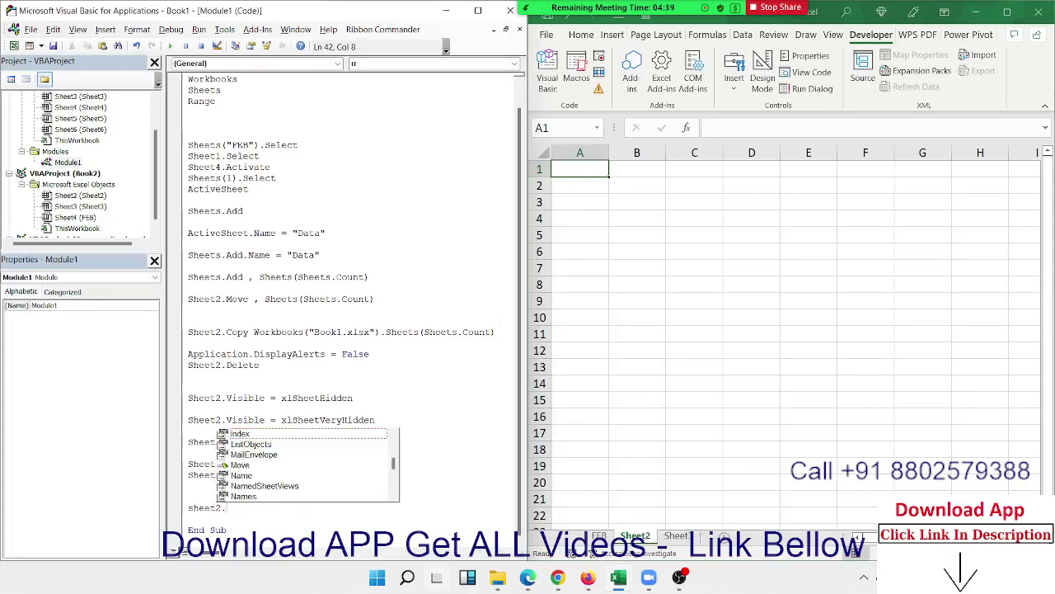
{"action": "type", "text": "Tab"}
{"action": "key", "text": "Escape"}
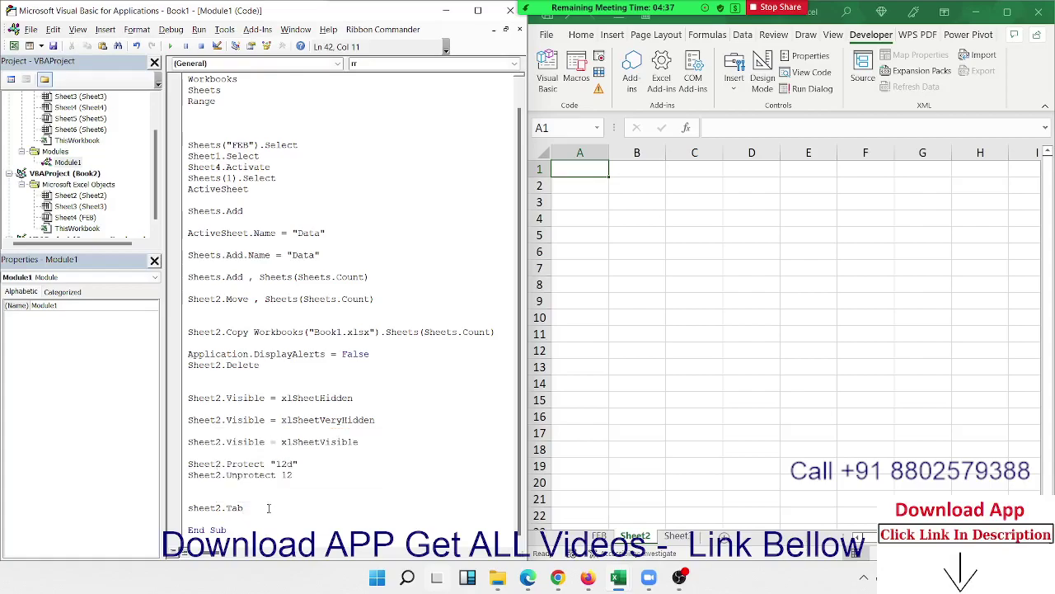
{"action": "type", "text": "."}
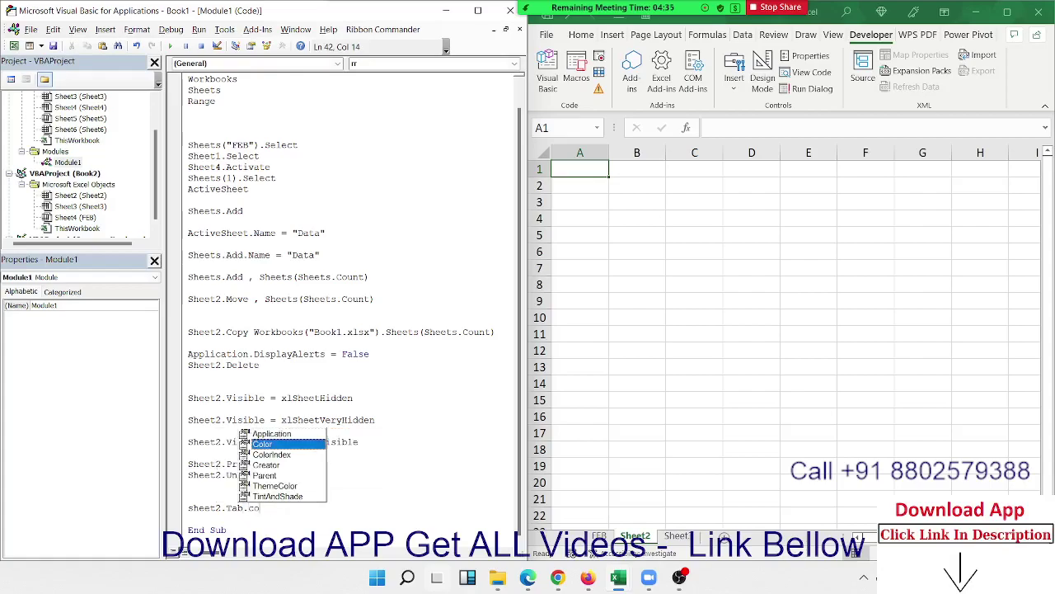
{"action": "type", "text": "Color = vbR"}
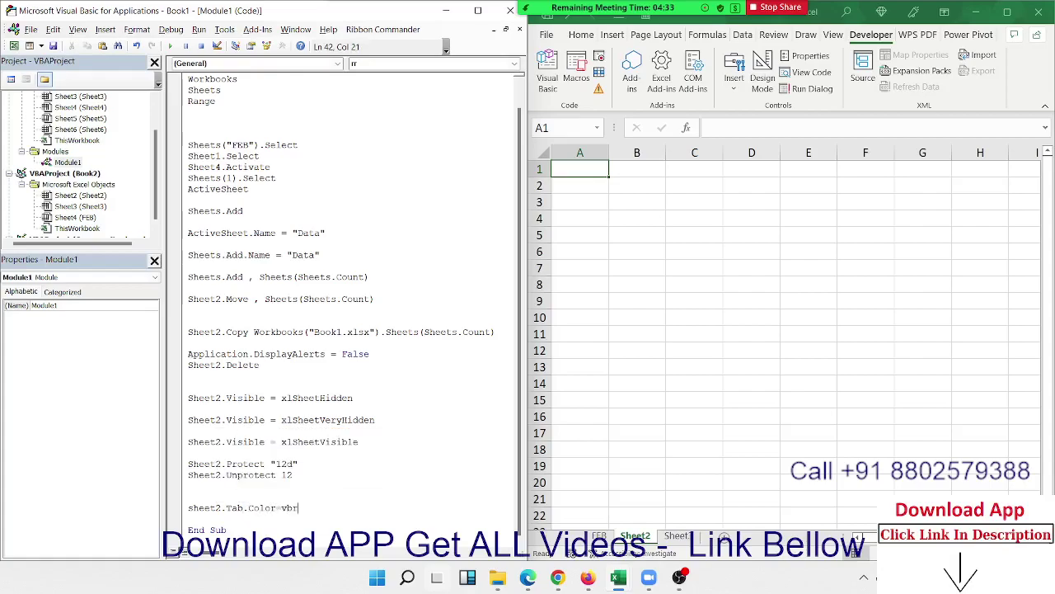
{"action": "type", "text": "ed"}
{"action": "key", "text": "Return"}
{"action": "key", "text": "Return"}
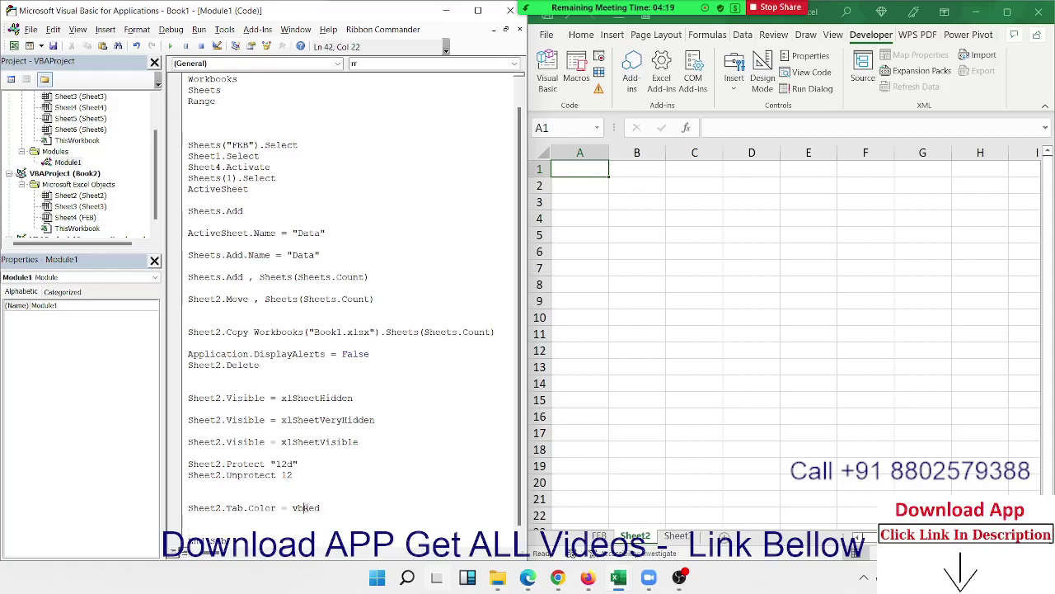
{"action": "double_click", "coordinate": [306, 508]}
{"action": "type", "text": "r"}
{"action": "type", "text": "gb(2"}
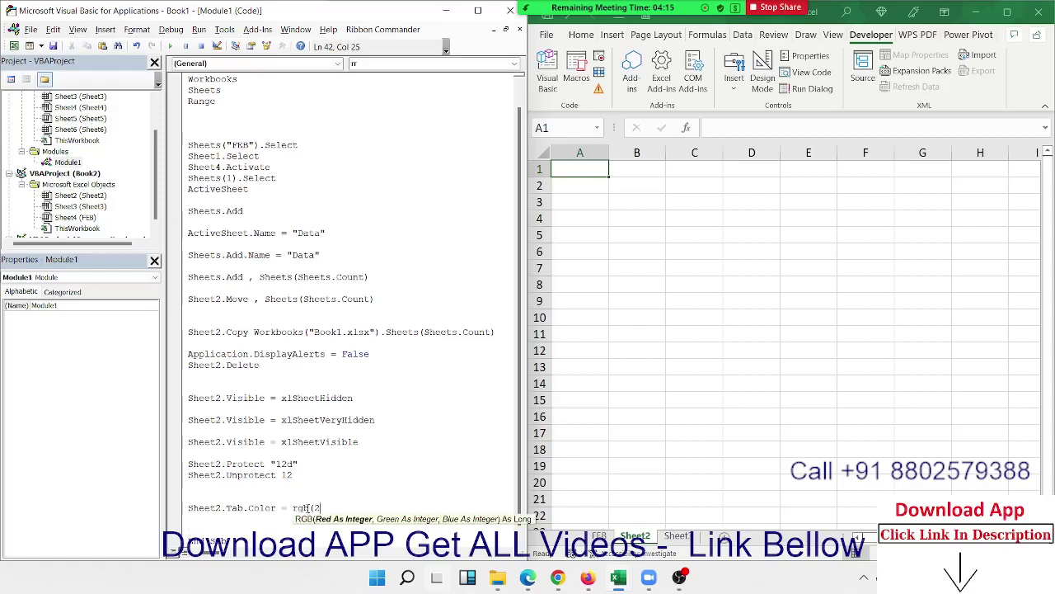
{"action": "type", "text": "5,63,85"}
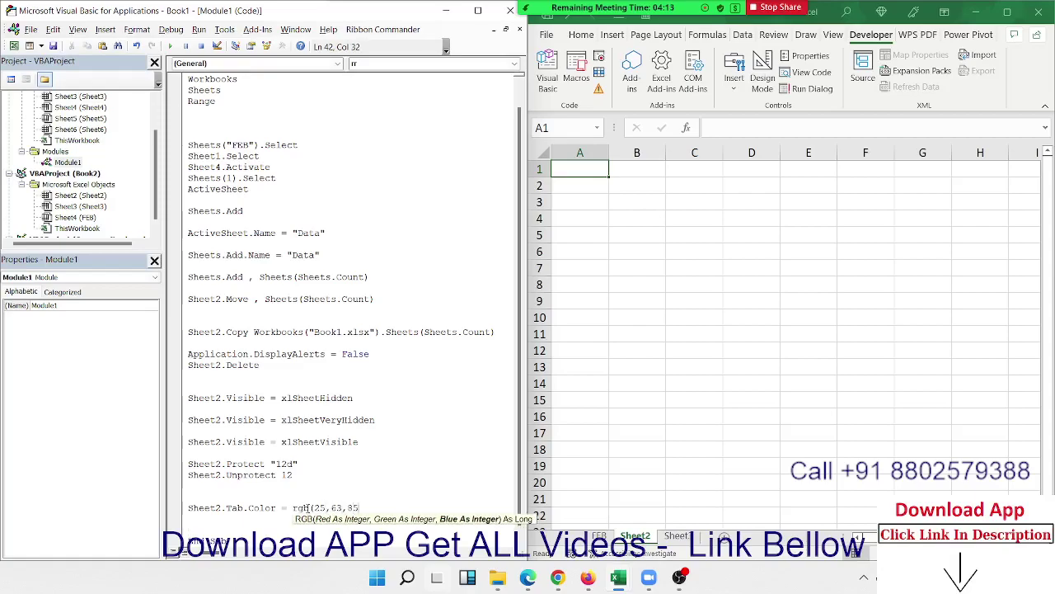
{"action": "type", "text": ")"}
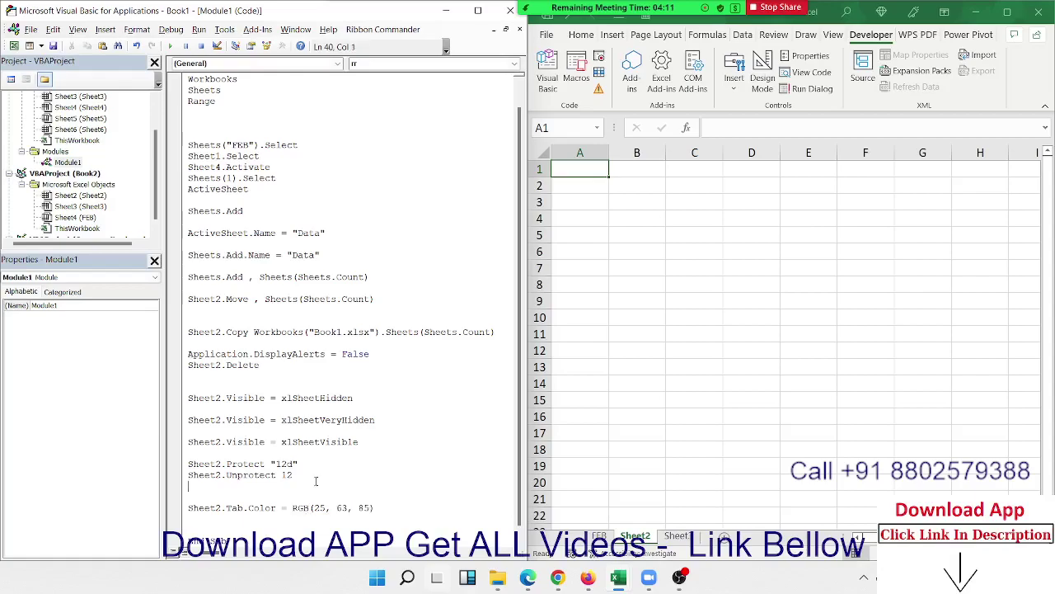
{"action": "left_click_drag", "start_coordinate": [709, 216], "coordinate": [706, 202]}
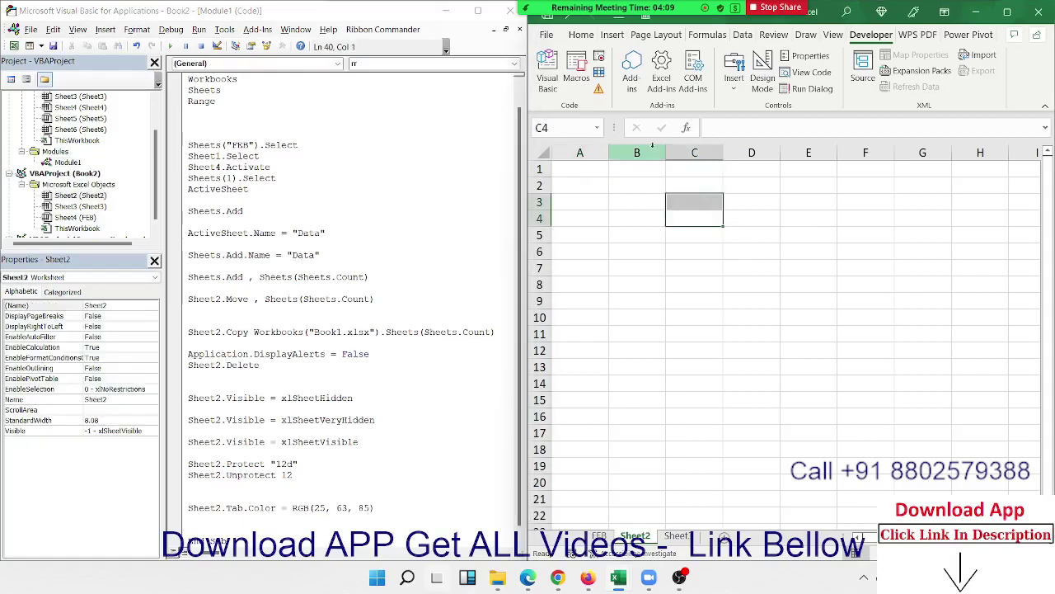
{"action": "left_click", "coordinate": [581, 35]}
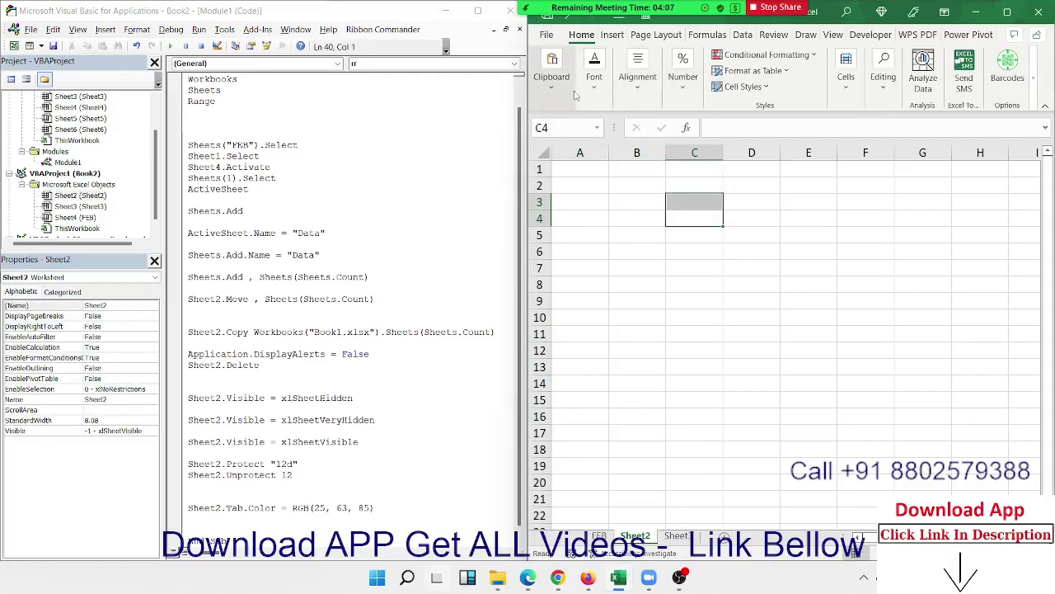
{"action": "left_click", "coordinate": [594, 72]}
{"action": "left_click", "coordinate": [697, 150]}
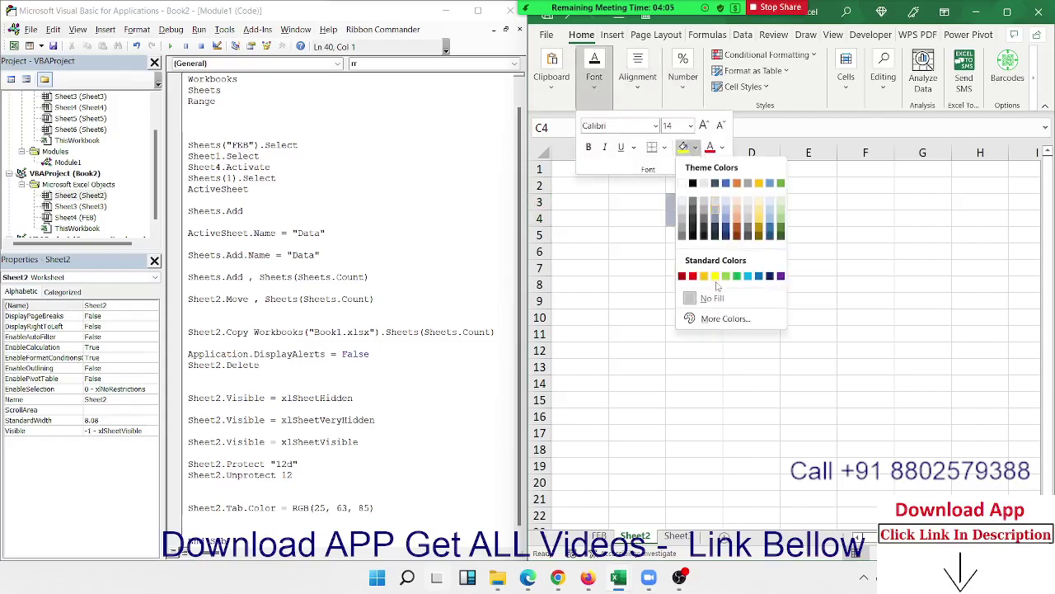
{"action": "left_click", "coordinate": [705, 318]}
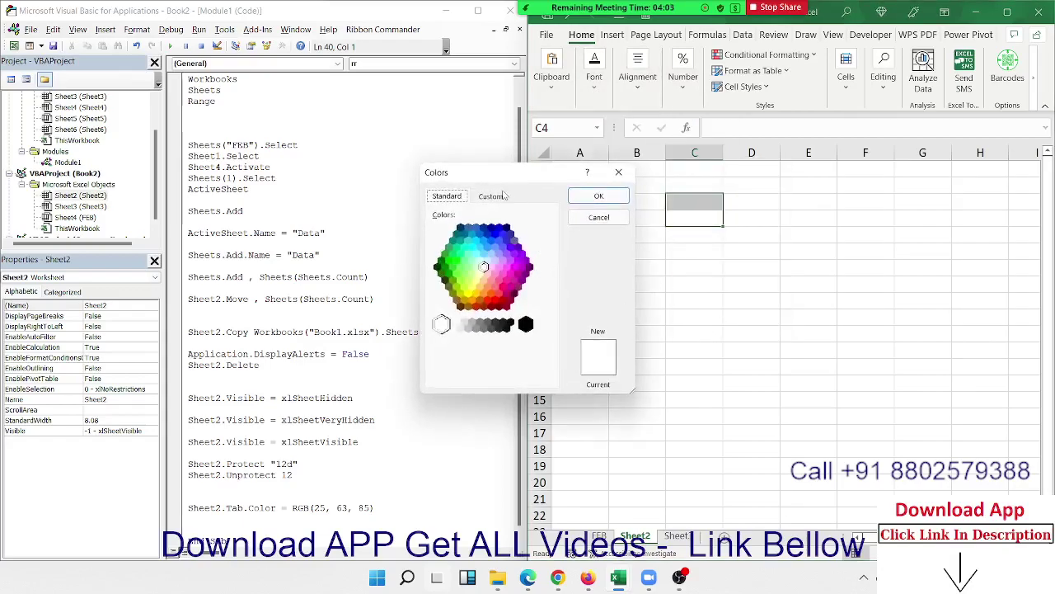
{"action": "left_click", "coordinate": [500, 196]}
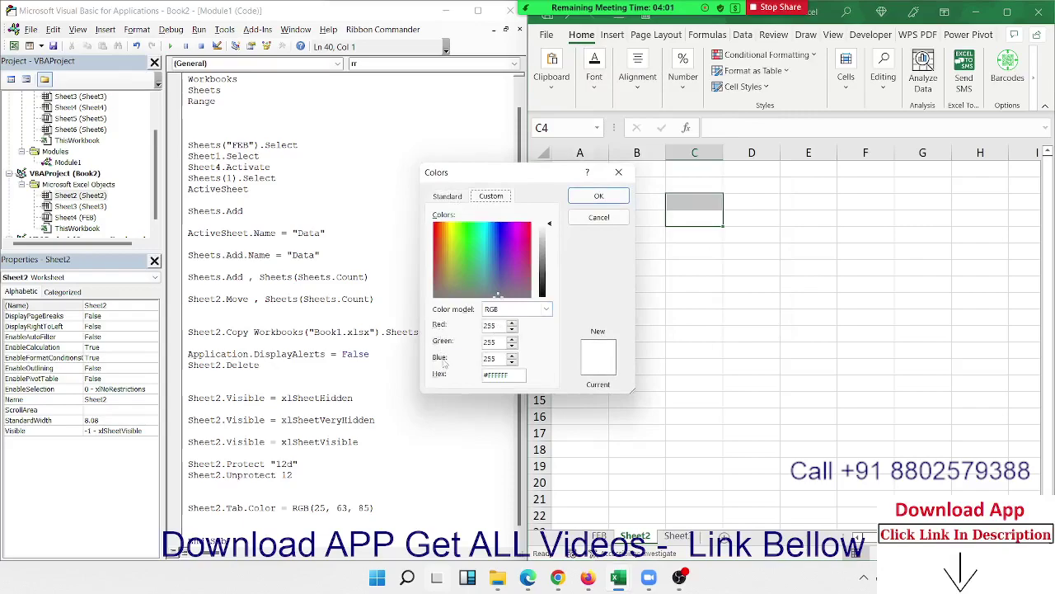
{"action": "left_click", "coordinate": [533, 248]}
{"action": "left_click", "coordinate": [501, 243]}
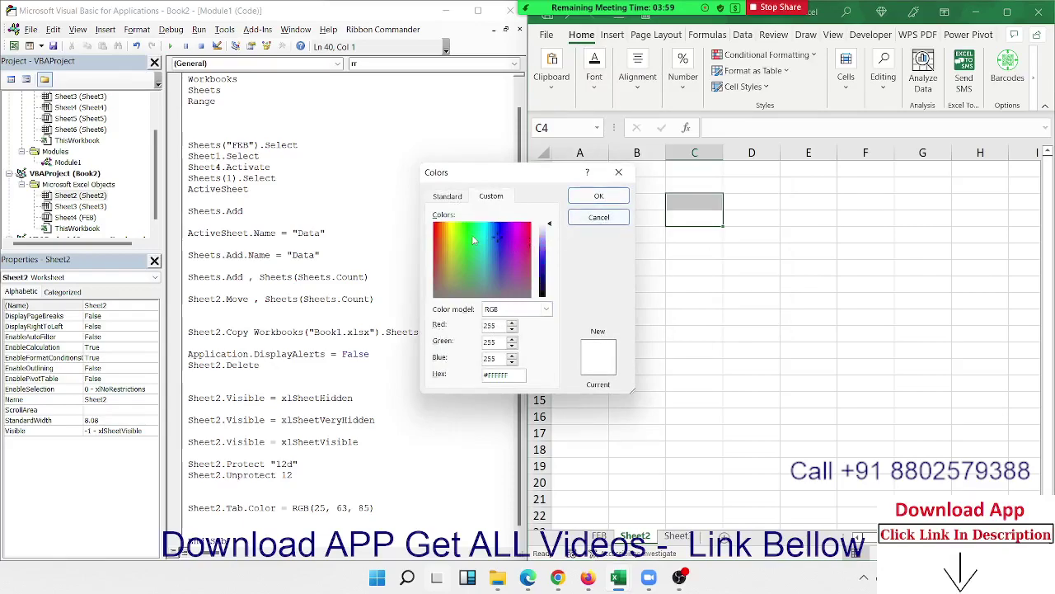
{"action": "left_click", "coordinate": [473, 235]}
{"action": "left_click", "coordinate": [545, 242]}
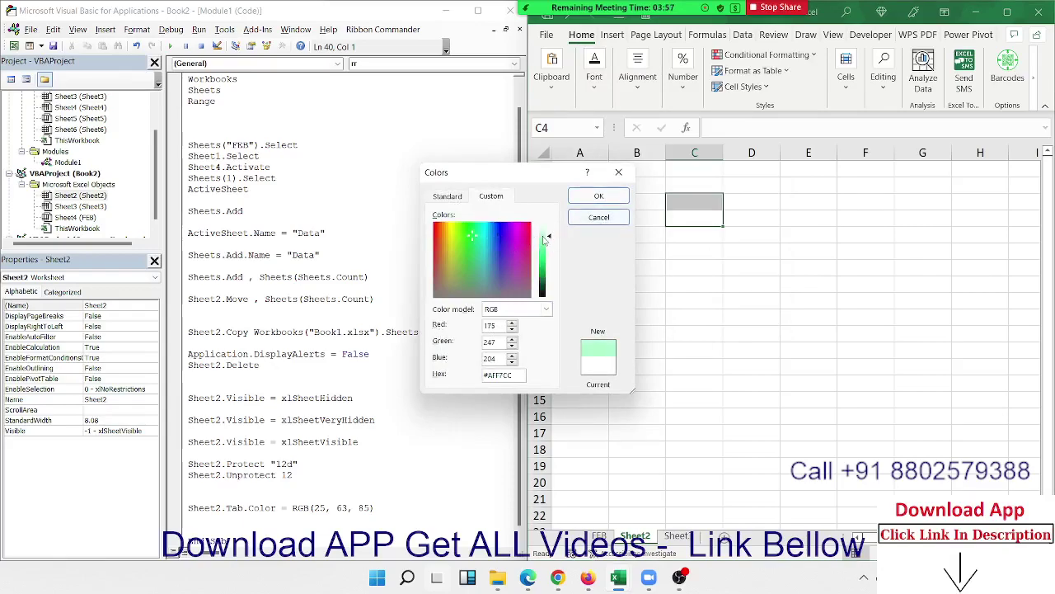
{"action": "left_click", "coordinate": [544, 257]}
{"action": "left_click", "coordinate": [446, 196]}
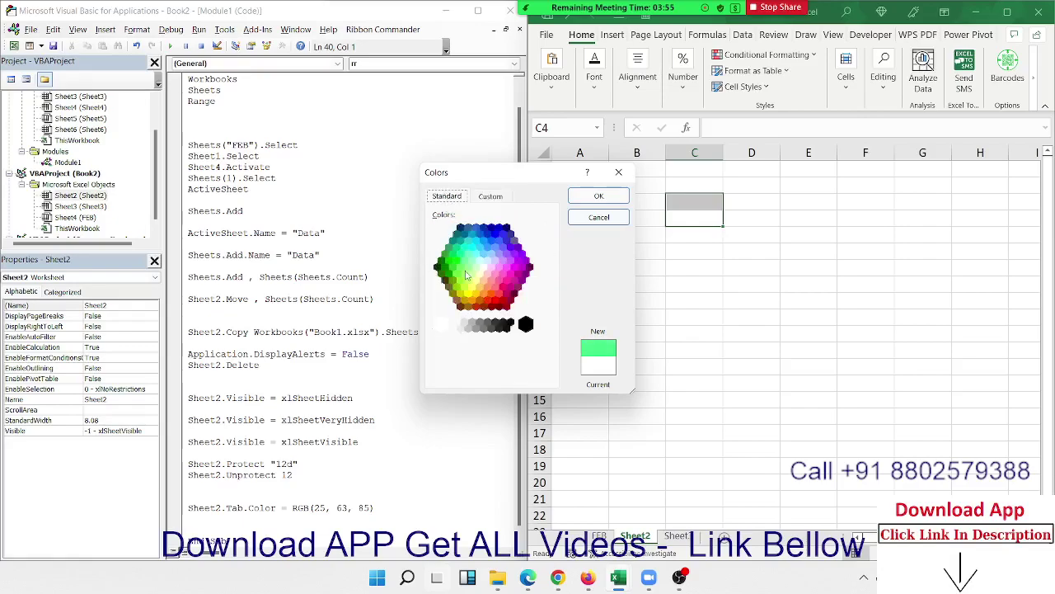
{"action": "left_click", "coordinate": [503, 235]}
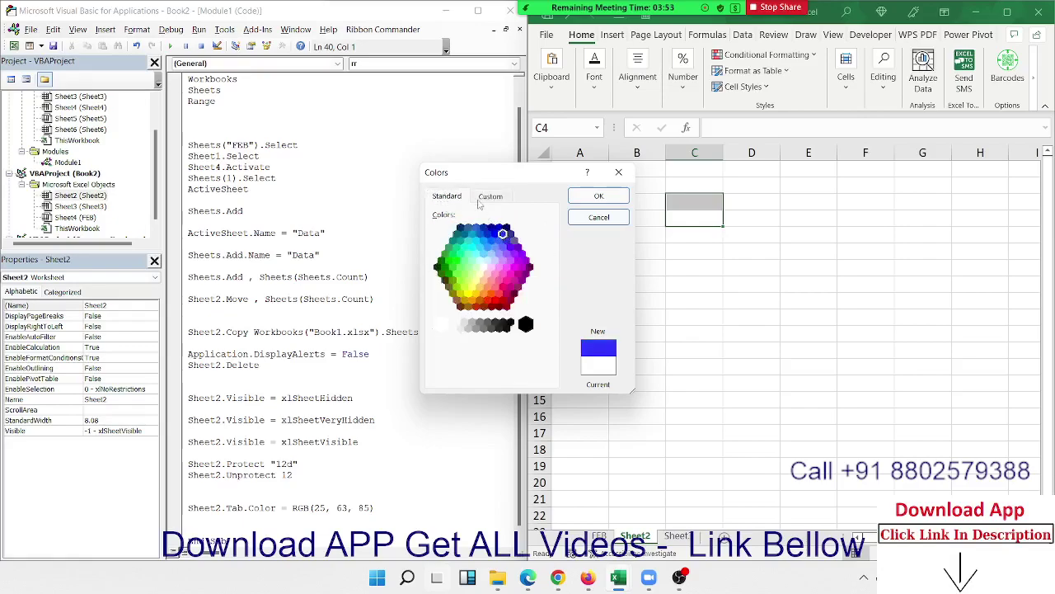
{"action": "left_click", "coordinate": [480, 199]}
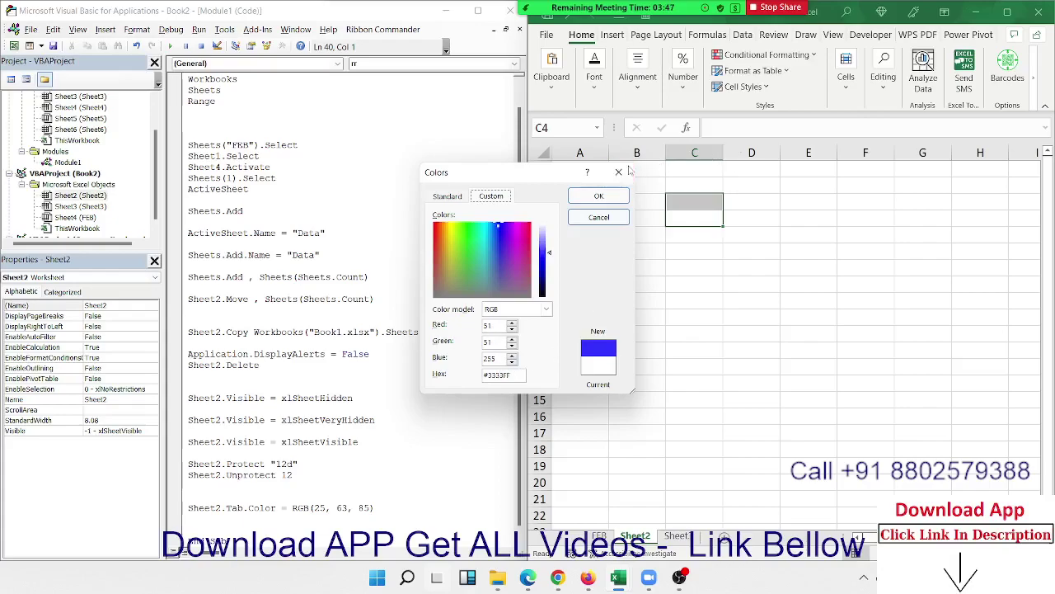
{"action": "left_click", "coordinate": [629, 170]}
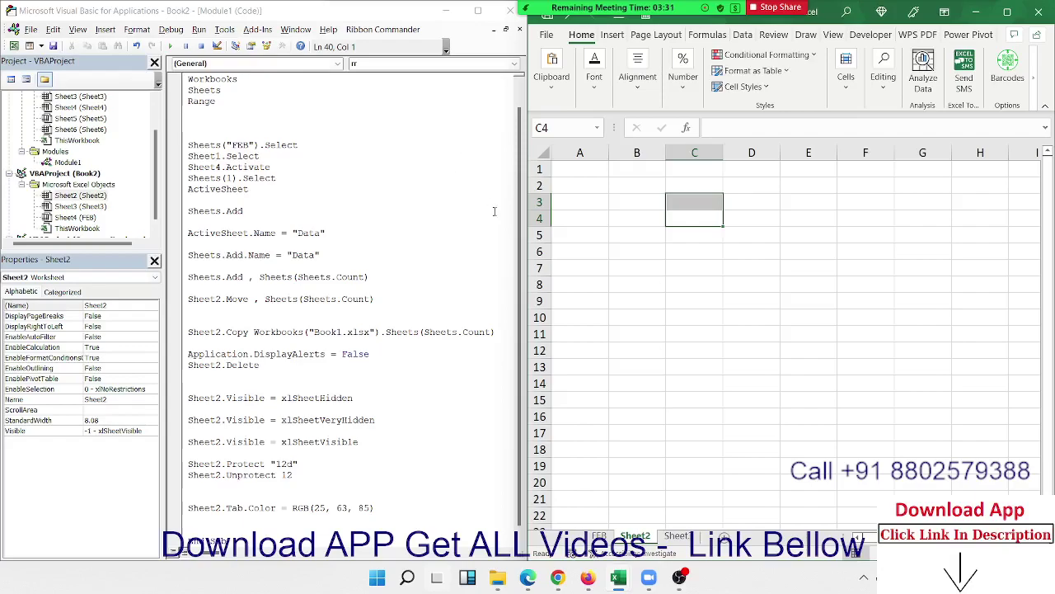
Step: In the Book1 macro, type a sheets(array("Sheet1","sheet2")).select line above End Sub
{"action": "left_click", "coordinate": [462, 266]}
{"action": "scroll", "coordinate": [330, 462], "scroll_direction": "down", "scroll_amount": 1}
{"action": "left_click_drag", "start_coordinate": [228, 531], "coordinate": [187, 76]}
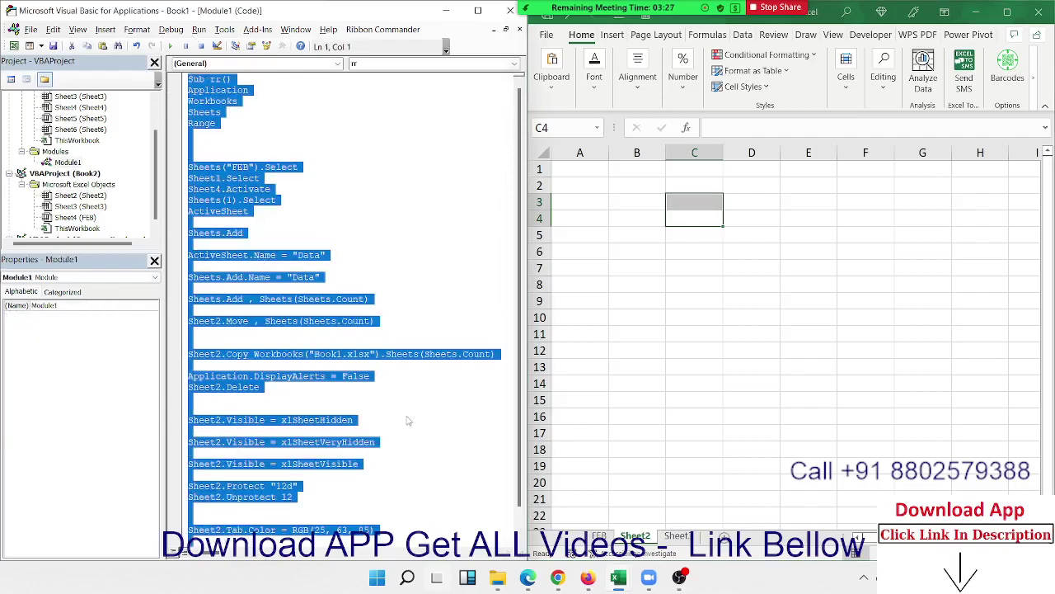
{"action": "left_click", "coordinate": [410, 420]}
{"action": "scroll", "coordinate": [381, 453], "scroll_direction": "down", "scroll_amount": 1}
{"action": "left_click", "coordinate": [259, 518]}
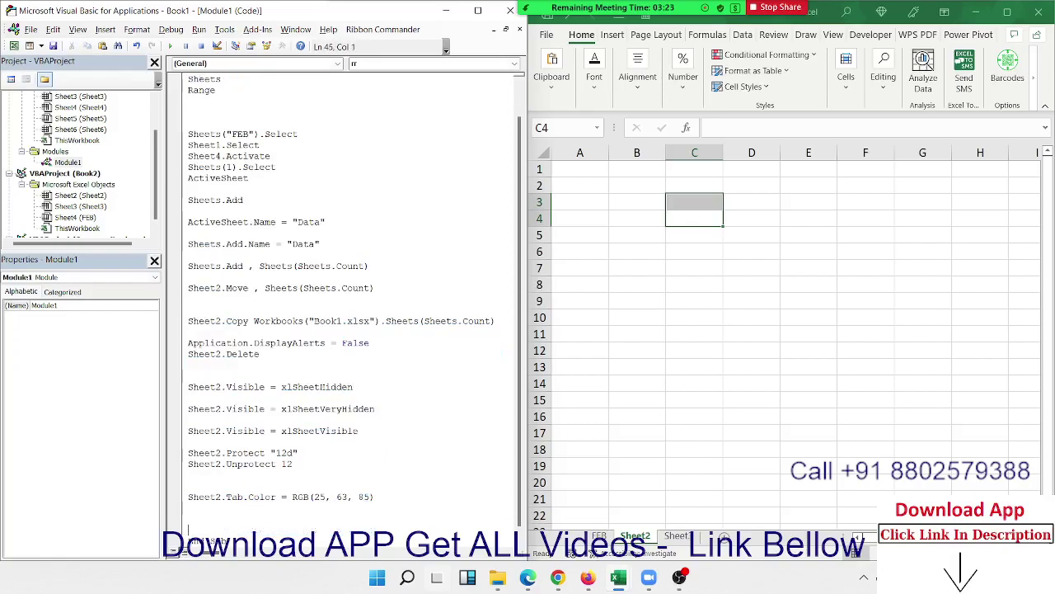
{"action": "type", "text": "sheets"}
{"action": "type", "text": "(arra"}
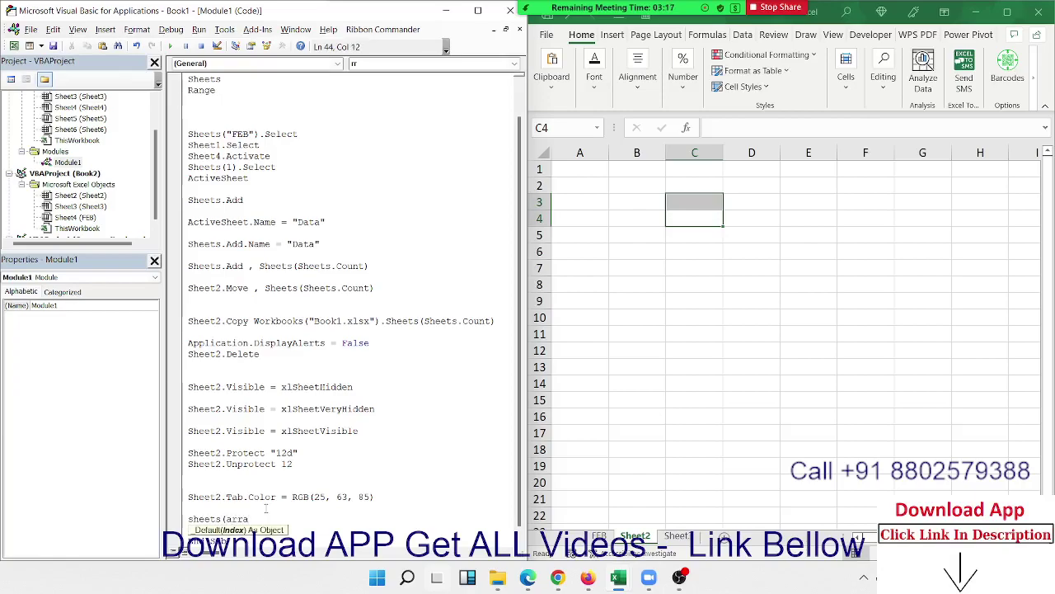
{"action": "type", "text": "y("}
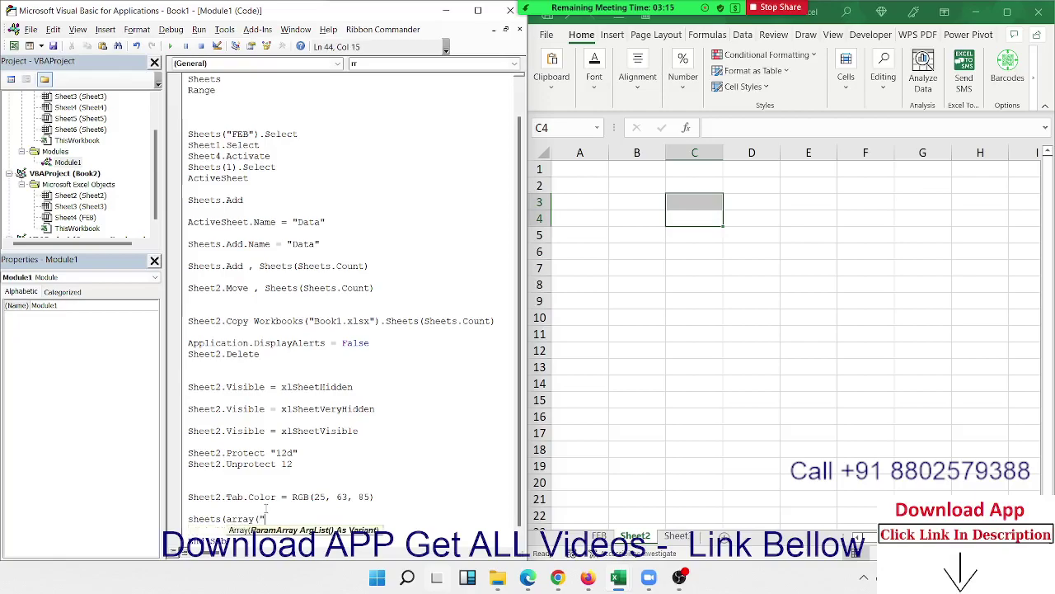
{"action": "type", "text": "Shee"}
{"action": "type", "text": "t1\","}
{"action": "type", "text": "\"s"}
{"action": "type", "text": "hee"}
{"action": "type", "text": "t2\""}
{"action": "type", "text": ")"}
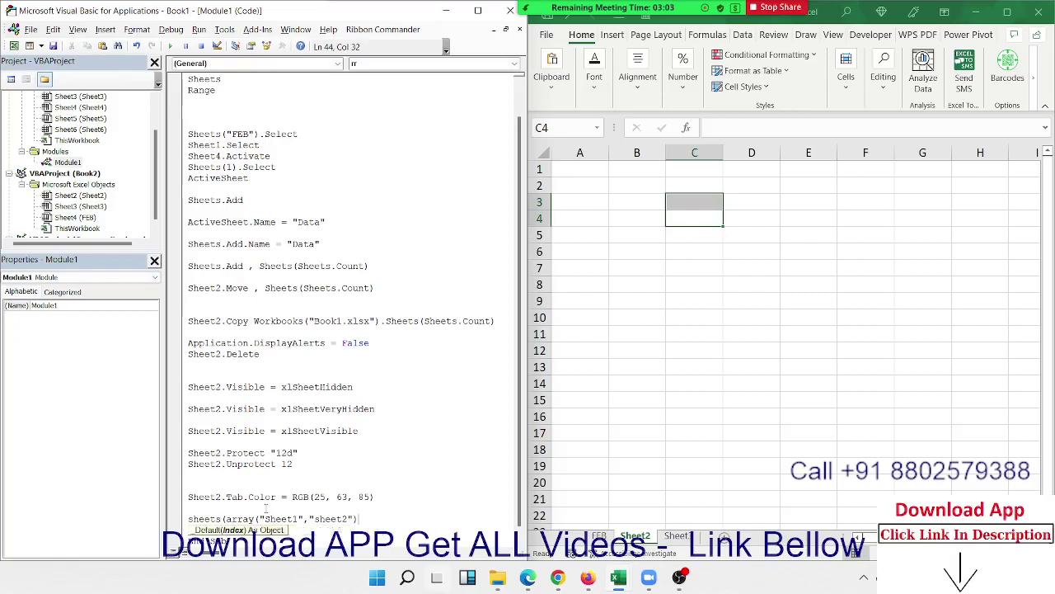
{"action": "type", "text": ").se"}
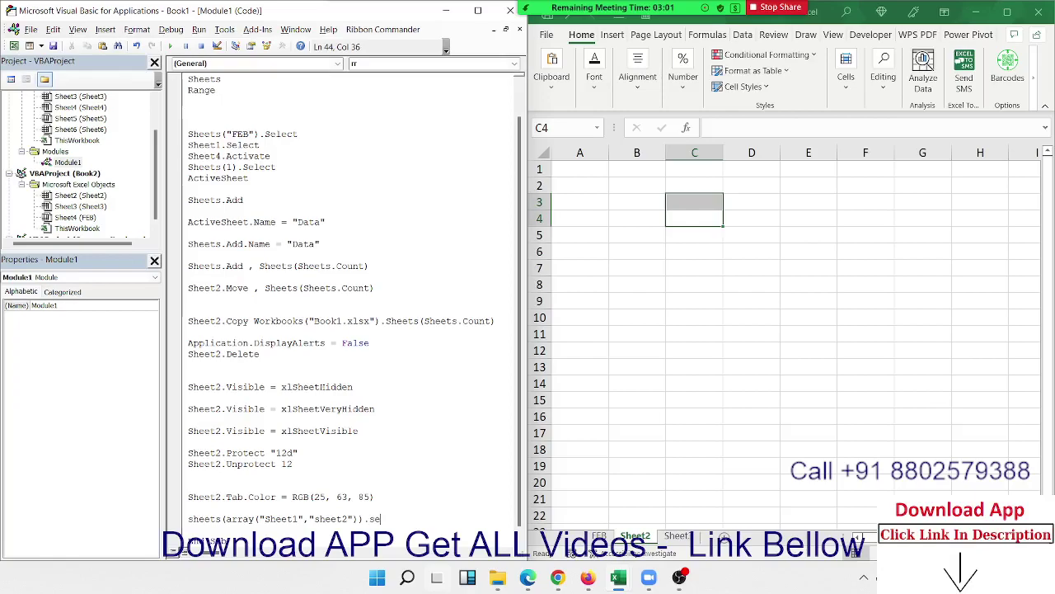
{"action": "type", "text": "lect"}
Step: Commit the Sheets(Array("Sheet1", "sheet2")).Select line and switch Excel to Sheet2
{"action": "left_click", "coordinate": [188, 508]}
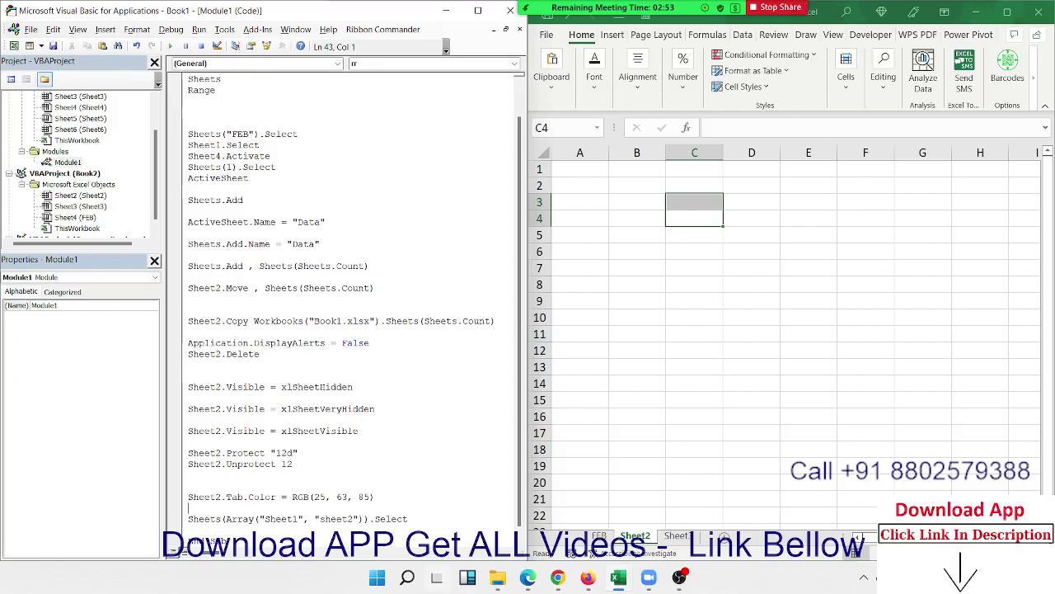
{"action": "left_click", "coordinate": [238, 532]}
{"action": "left_click", "coordinate": [808, 416]}
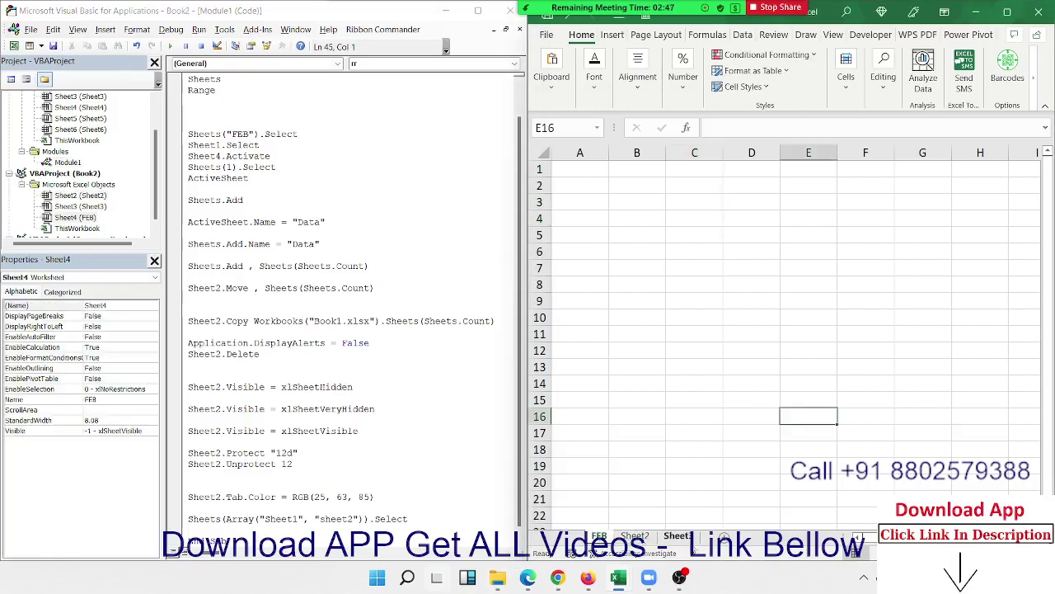
{"action": "left_click", "coordinate": [634, 536]}
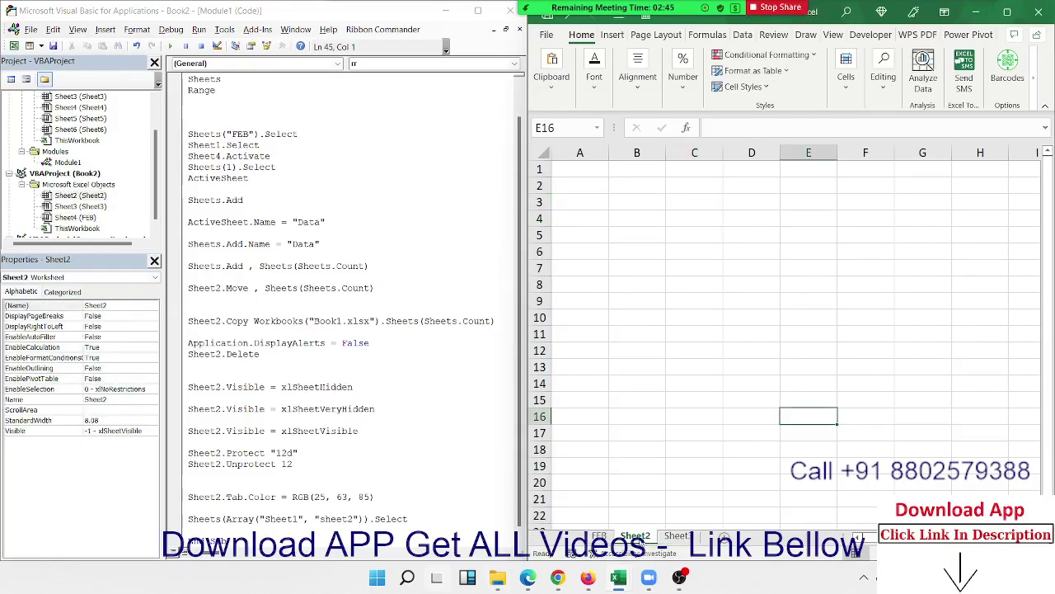
Step: Select the whole rr macro, from the Select line up to Sub rr()
{"action": "left_click", "coordinate": [362, 398]}
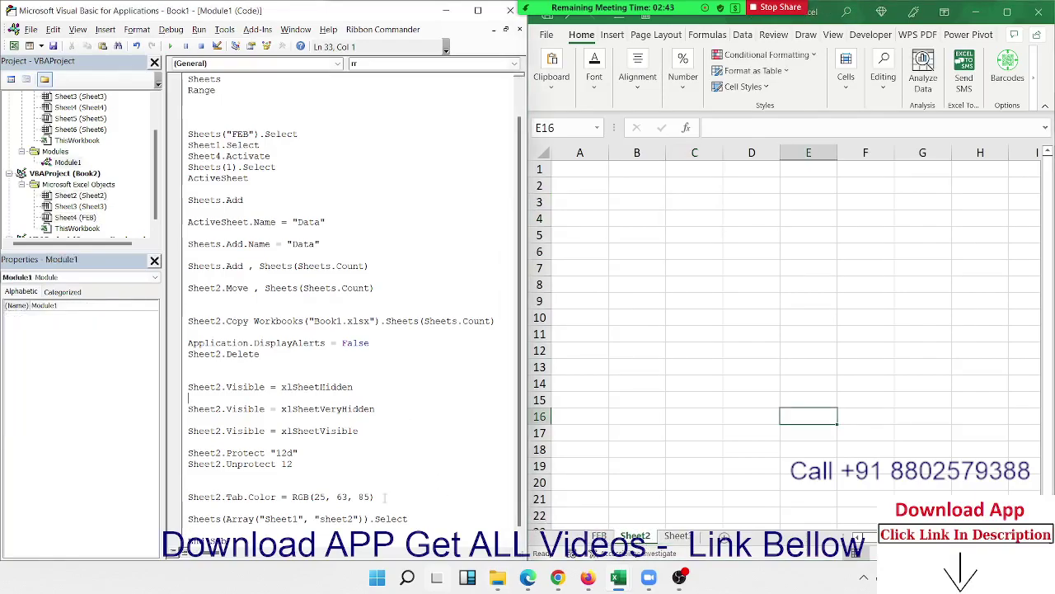
{"action": "scroll", "coordinate": [369, 511], "scroll_direction": "down", "scroll_amount": 1}
{"action": "left_click", "coordinate": [441, 505]}
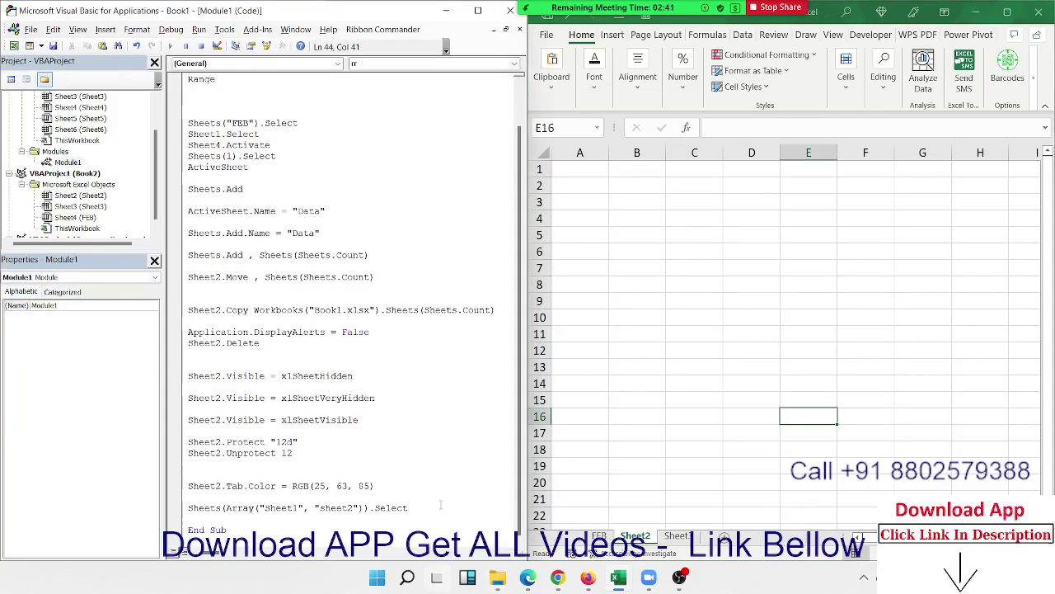
{"action": "left_click_drag", "start_coordinate": [408, 507], "coordinate": [204, 409]}
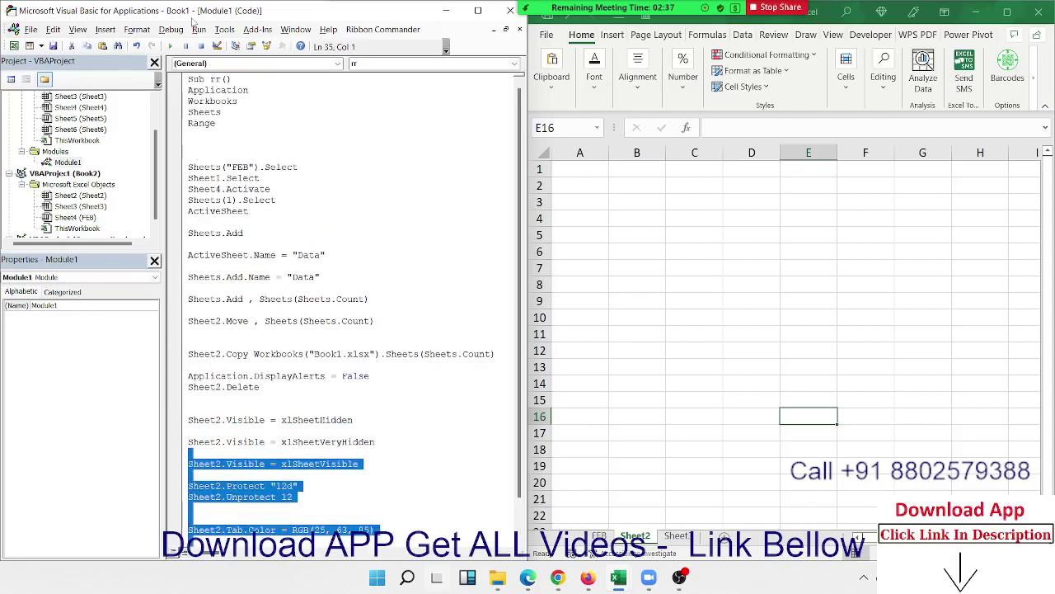
{"action": "left_click", "coordinate": [189, 80], "text": "shift"}
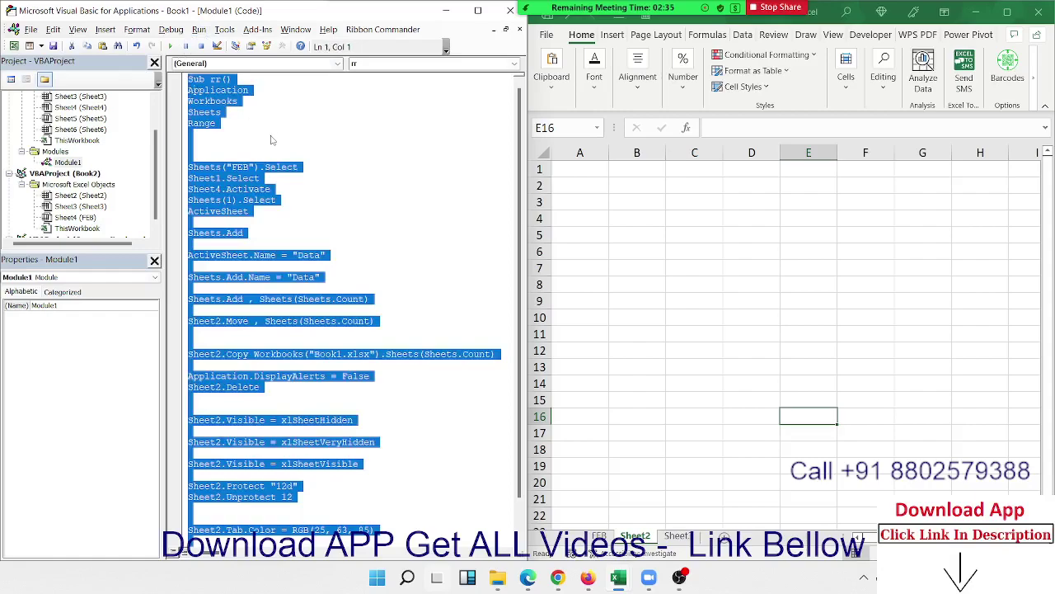
Step: Open the top contact's chat in WhatsApp Web and paste the rr macro code
{"action": "left_click", "coordinate": [586, 577]}
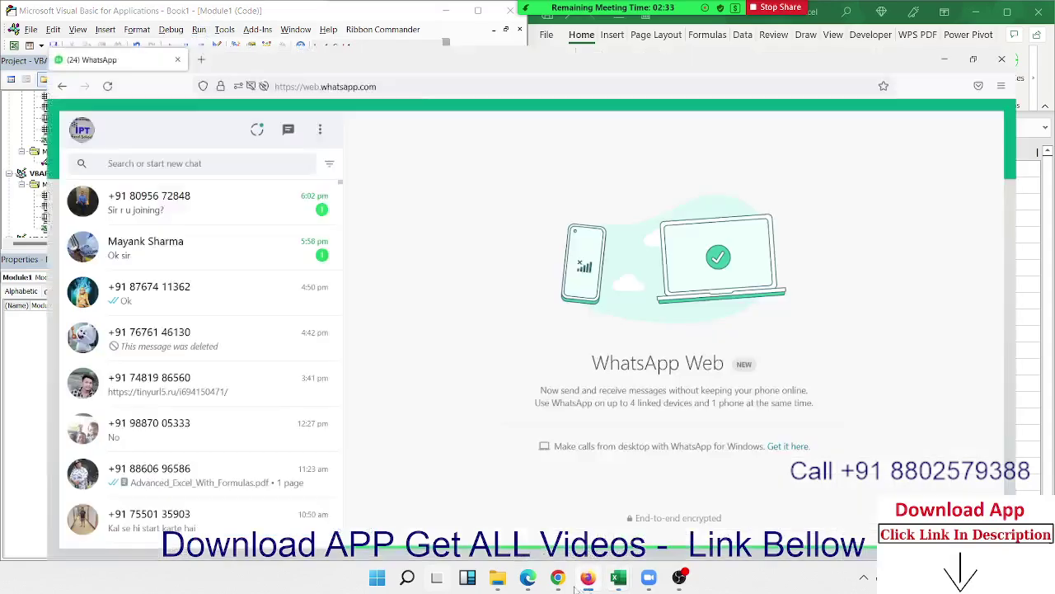
{"action": "left_click", "coordinate": [561, 577]}
{"action": "left_click", "coordinate": [588, 577]}
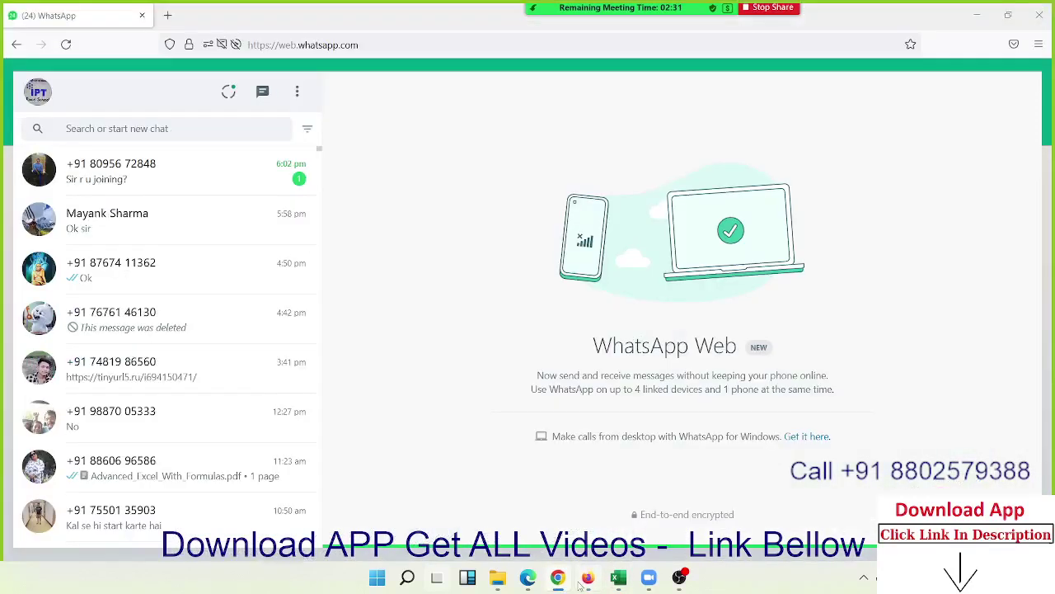
{"action": "left_click", "coordinate": [185, 171]}
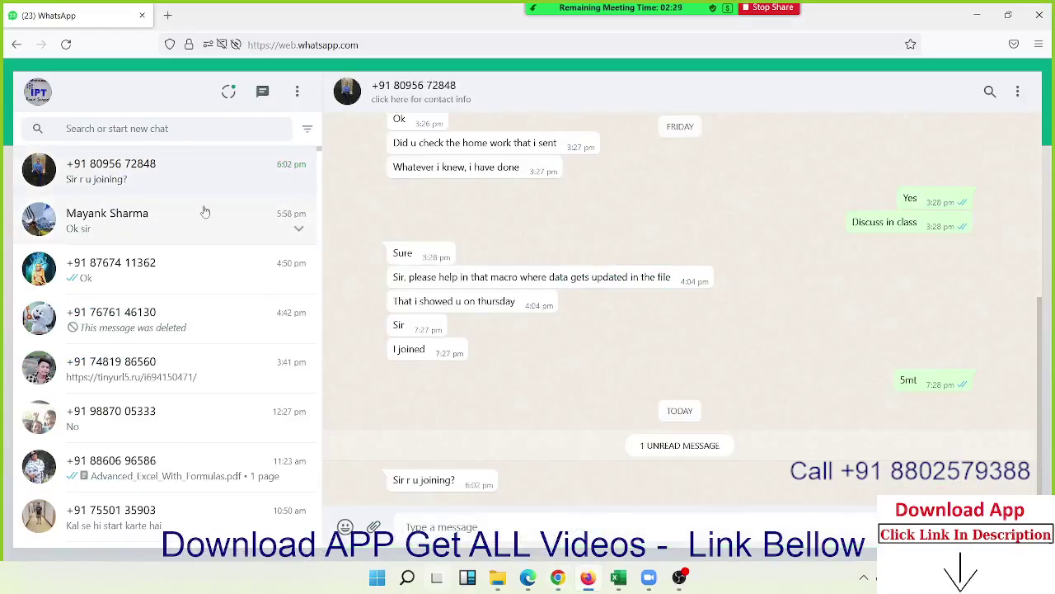
{"action": "key", "text": "ctrl+v"}
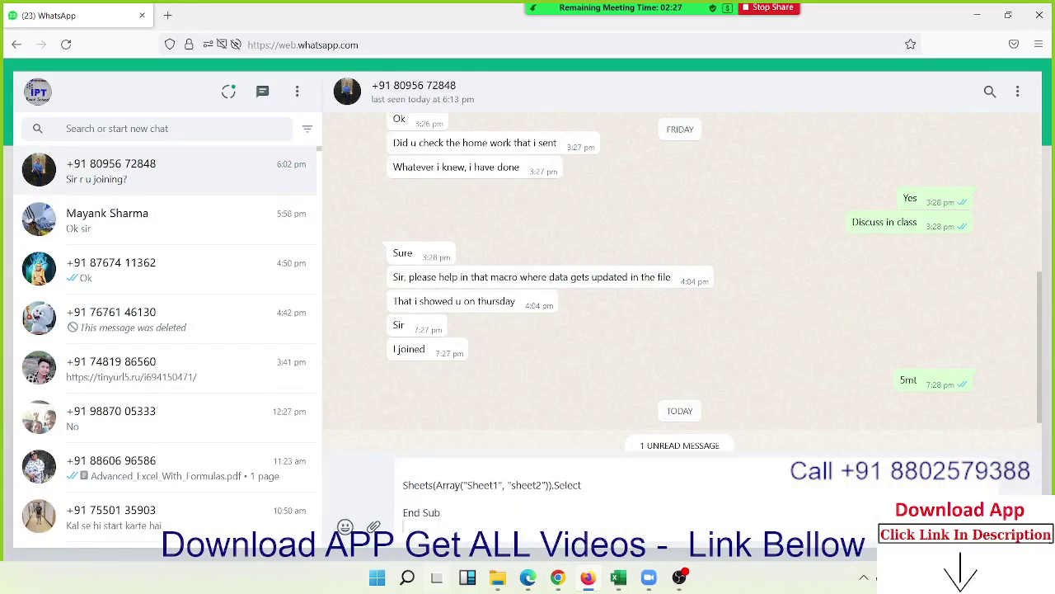